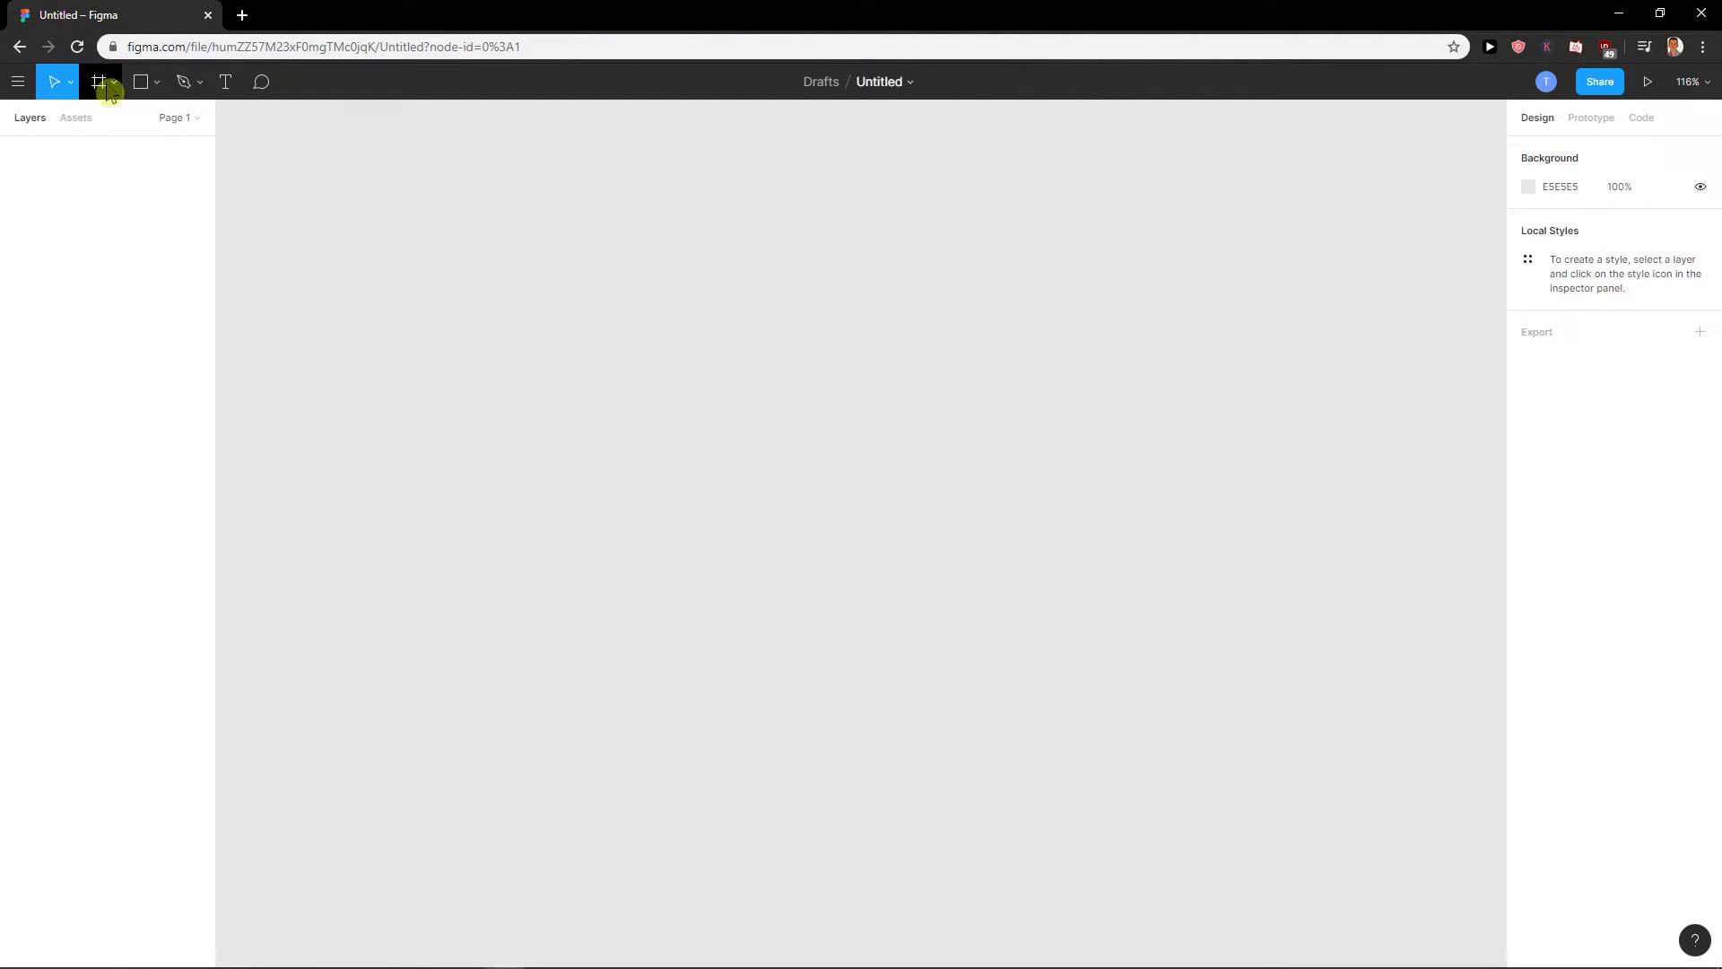
# - Draw a frame about 714 by 682 and a rectangle about 241 by 293 in its upper-left area
pyautogui.click(100, 84)
pyautogui.moveTo(567, 274); pyautogui.dragTo(1209, 886)
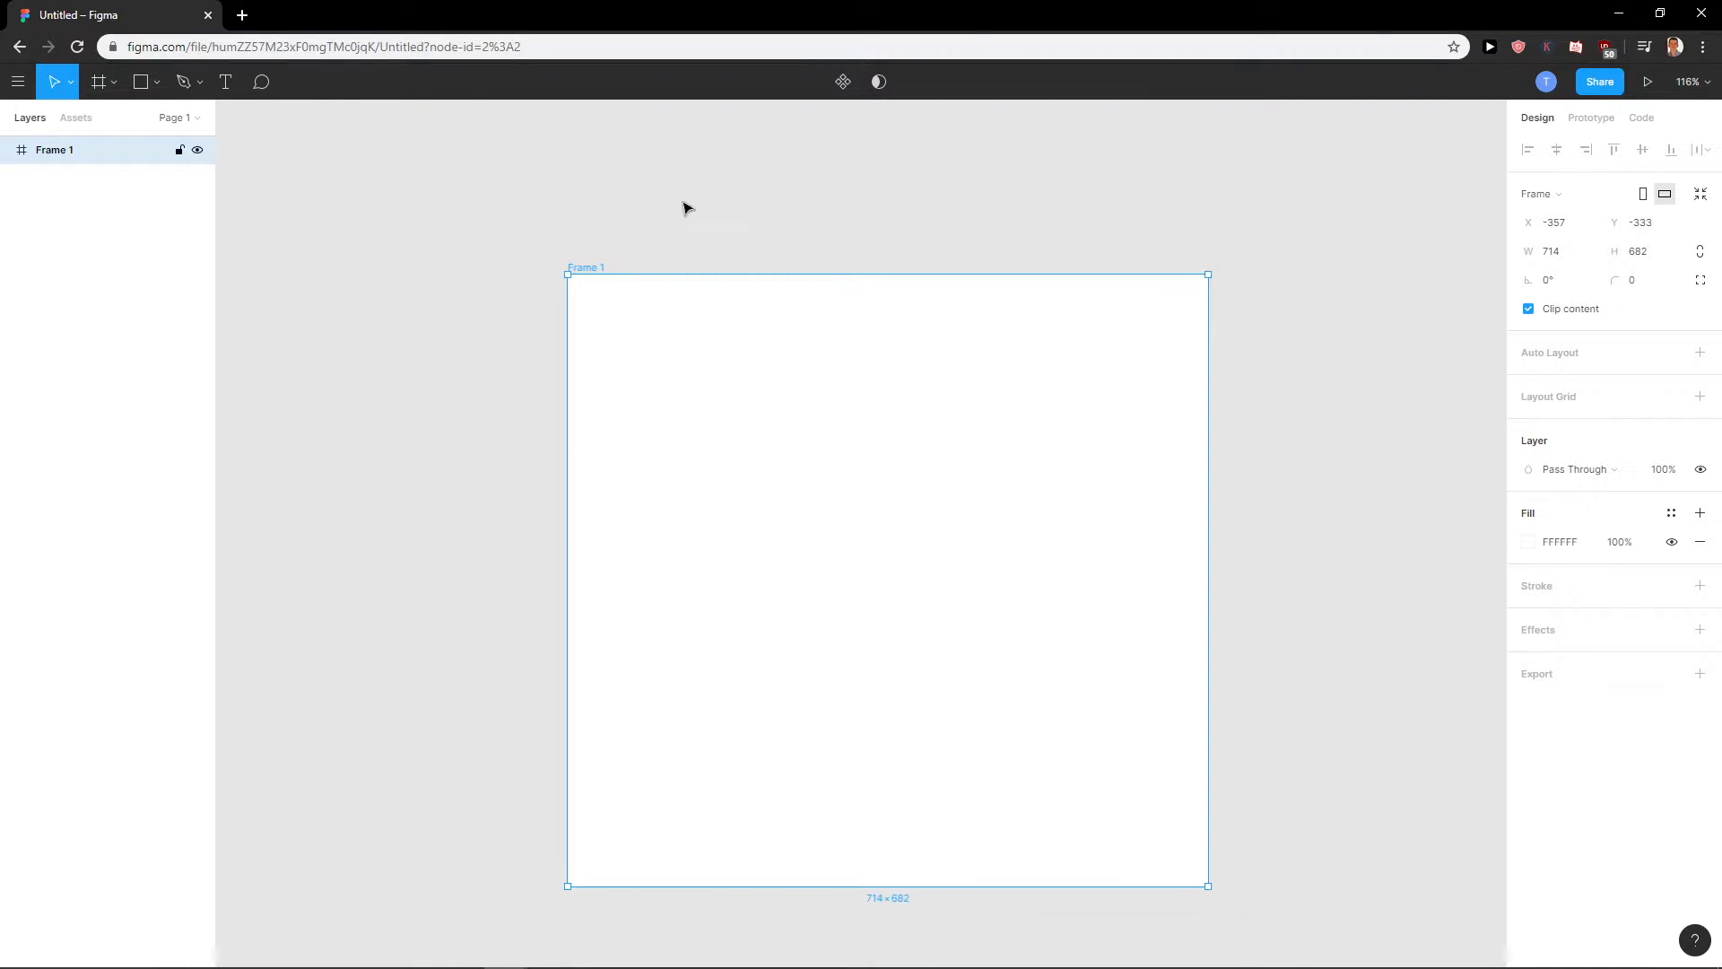
pyautogui.click(141, 82)
pyautogui.moveTo(599, 336); pyautogui.dragTo(815, 598)
# - Draw a three-sided polygon about 154 by 214 in the upper-right area of the frame
pyautogui.click(156, 82)
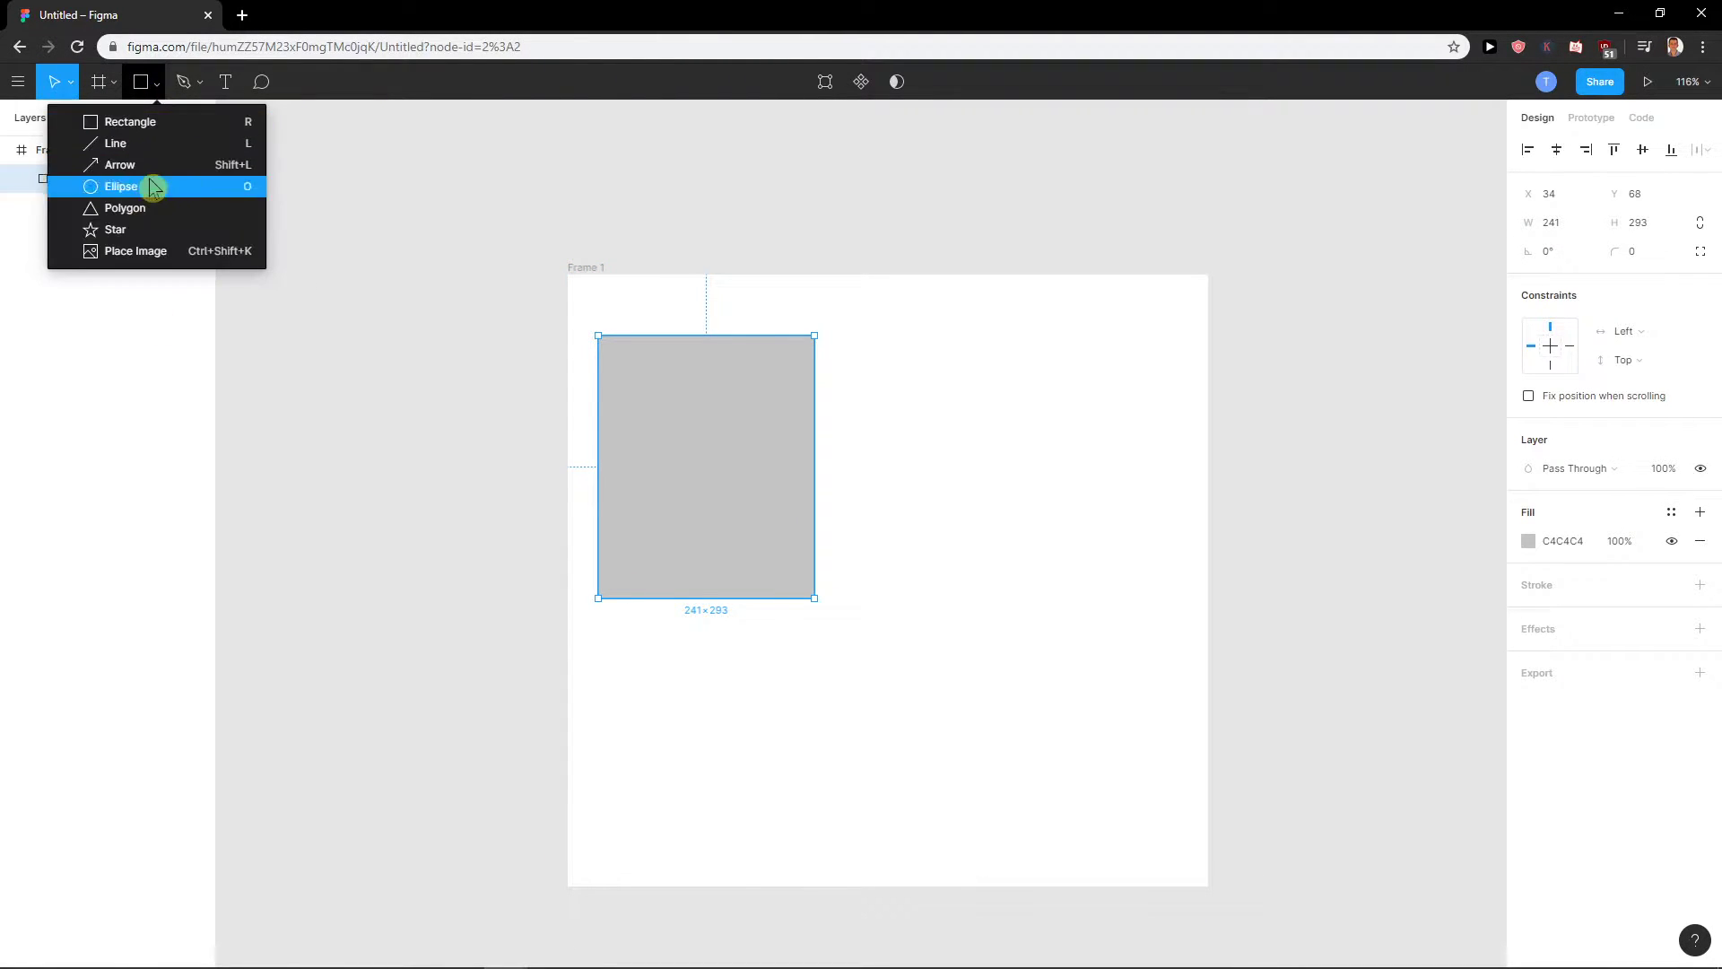
pyautogui.click(182, 210)
pyautogui.moveTo(1012, 377); pyautogui.dragTo(1131, 520)
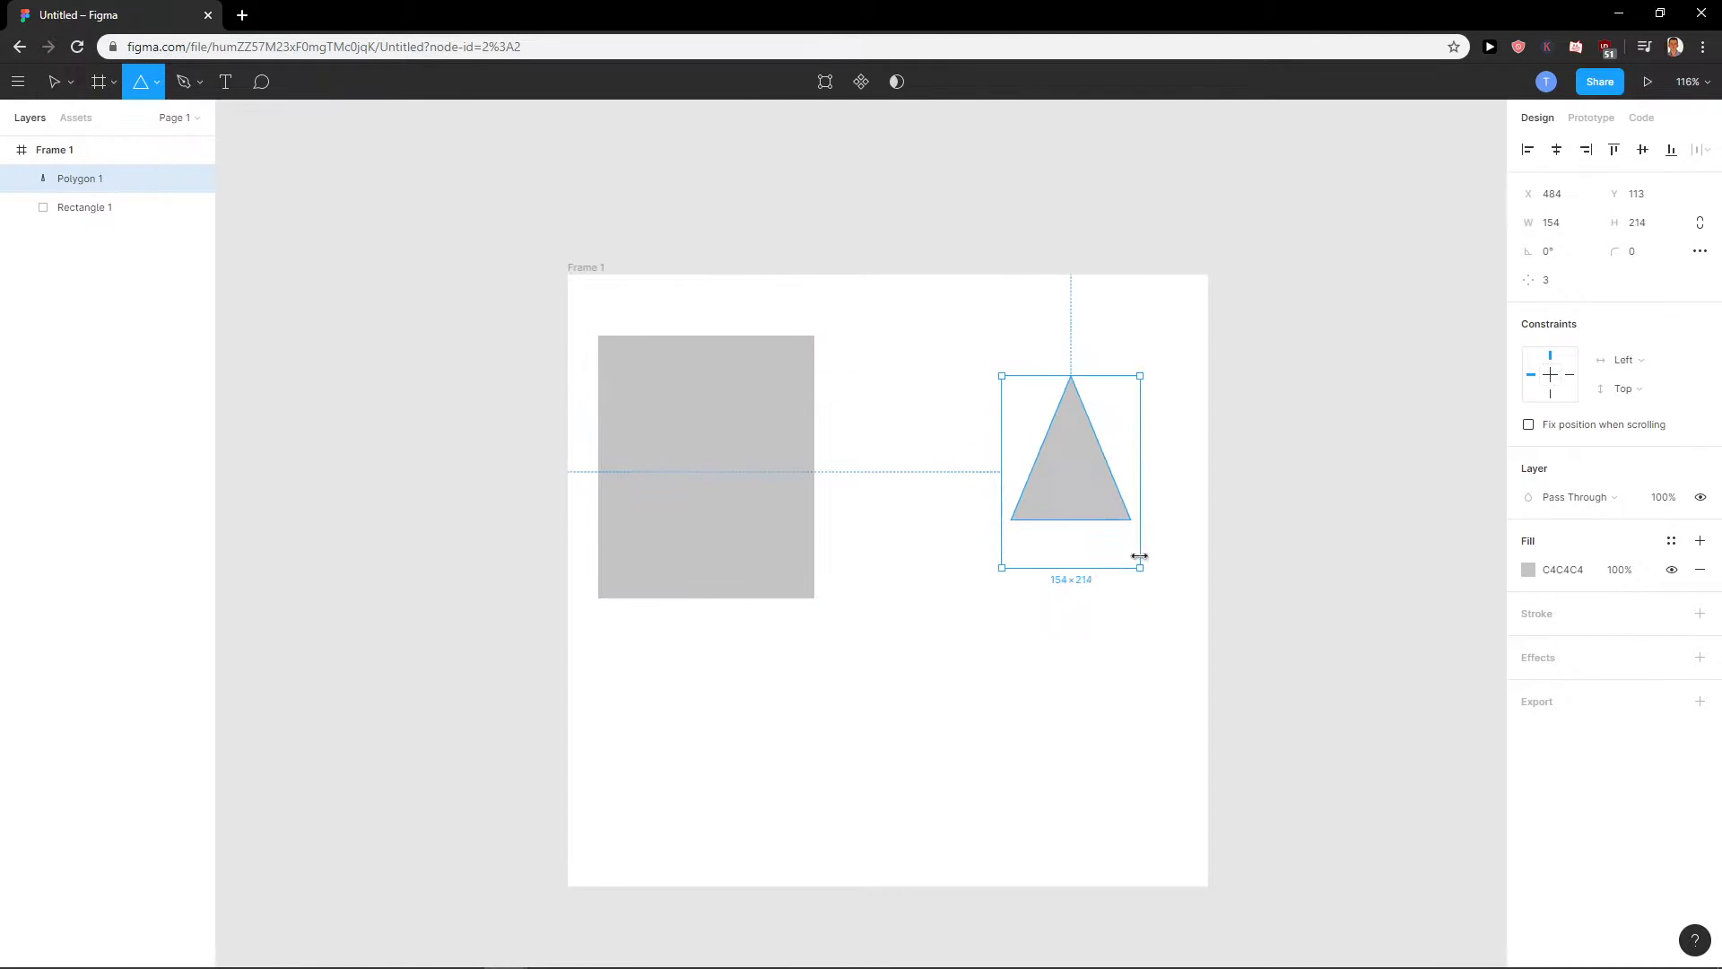
pyautogui.press('Escape')
# - Draw an ellipse in the lower middle of the frame and resize it to about 226 by 216
pyautogui.click(156, 82)
pyautogui.click(153, 180)
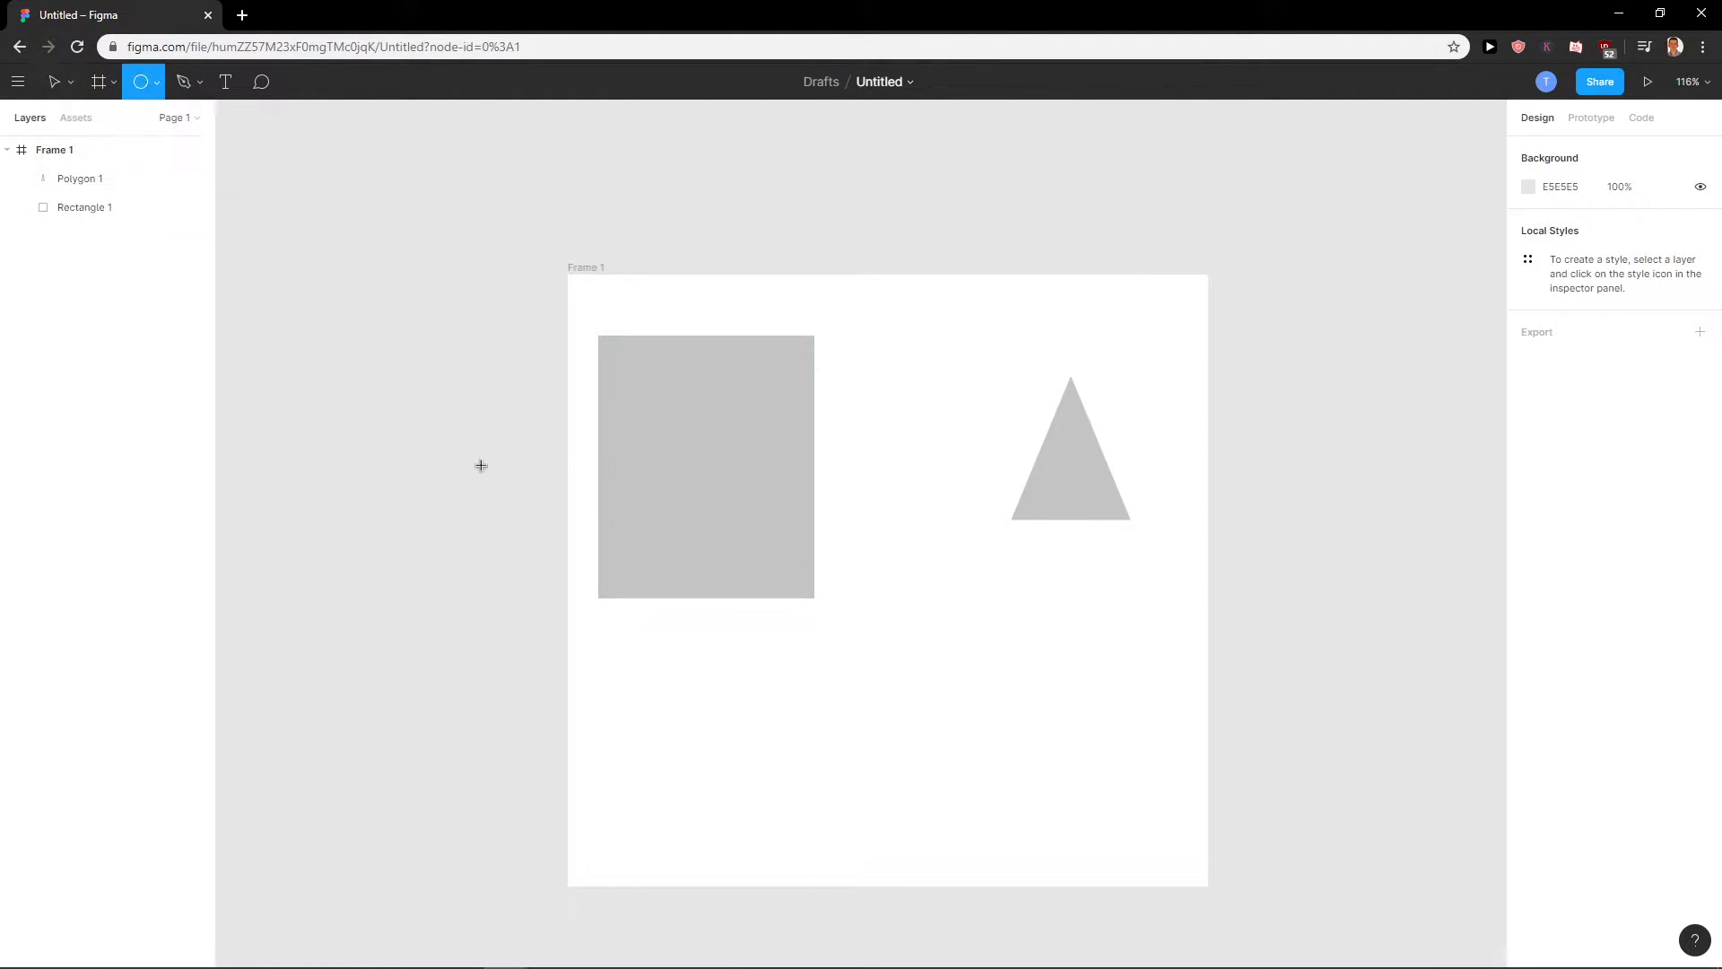
pyautogui.moveTo(809, 628); pyautogui.dragTo(1098, 835)
pyautogui.moveTo(1031, 776); pyautogui.dragTo(1005, 782)
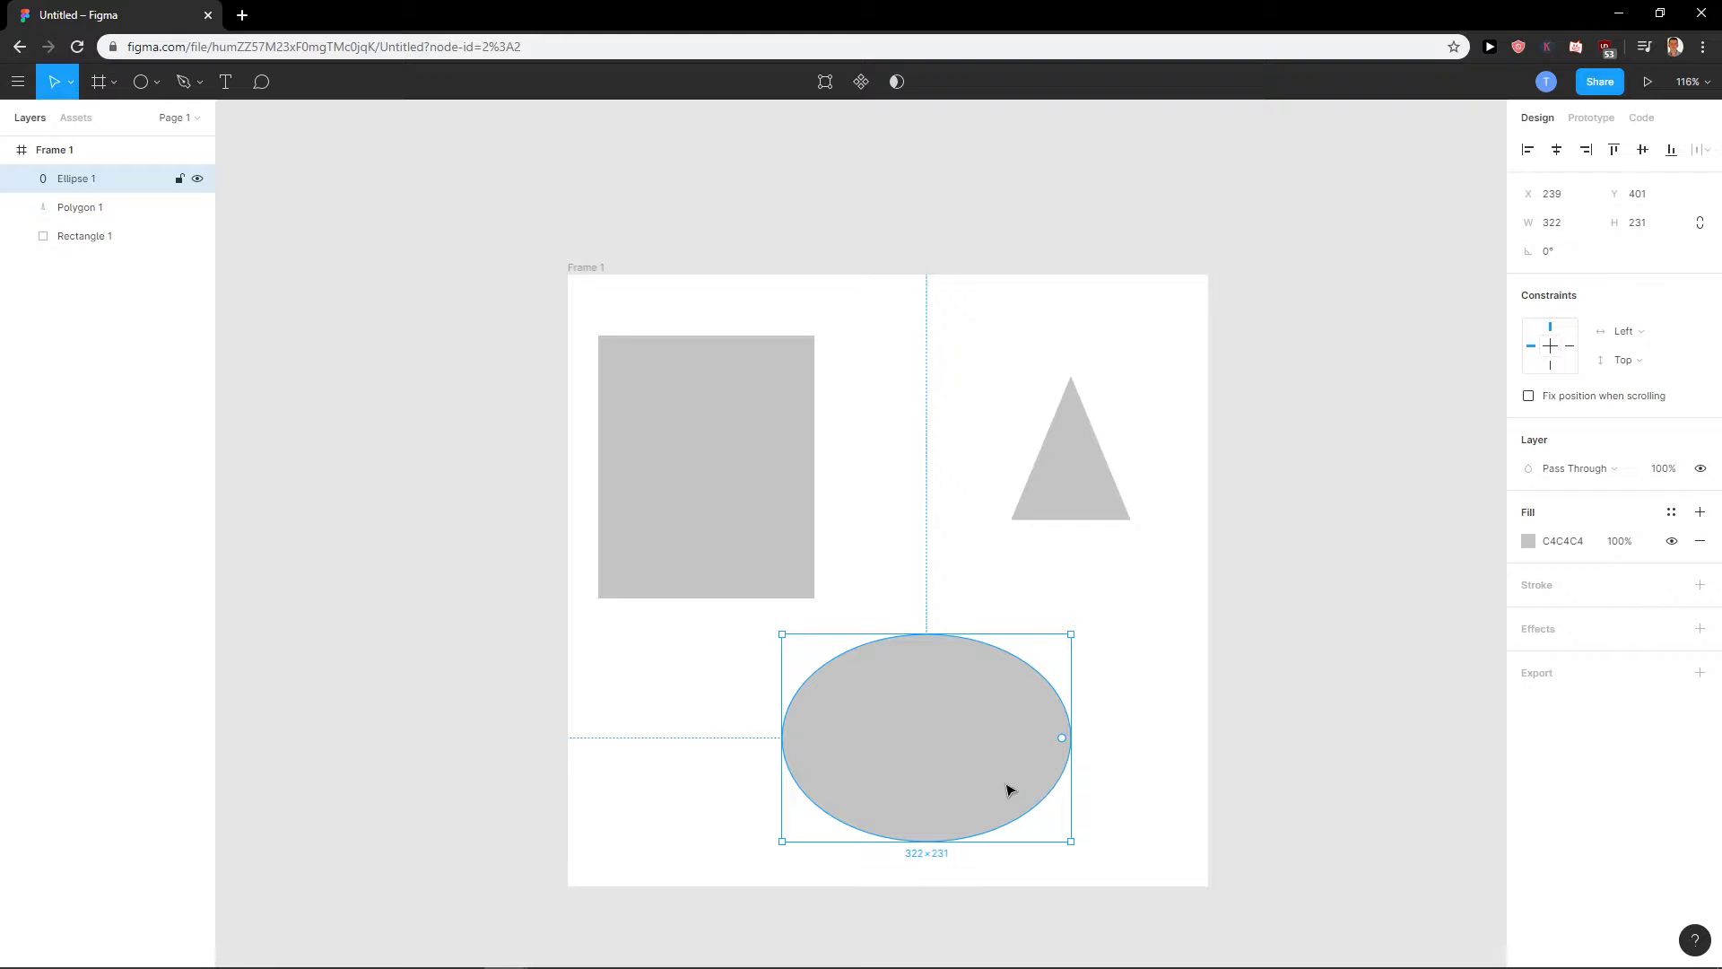
pyautogui.moveTo(1067, 839); pyautogui.dragTo(985, 827)
pyautogui.click(1342, 699)
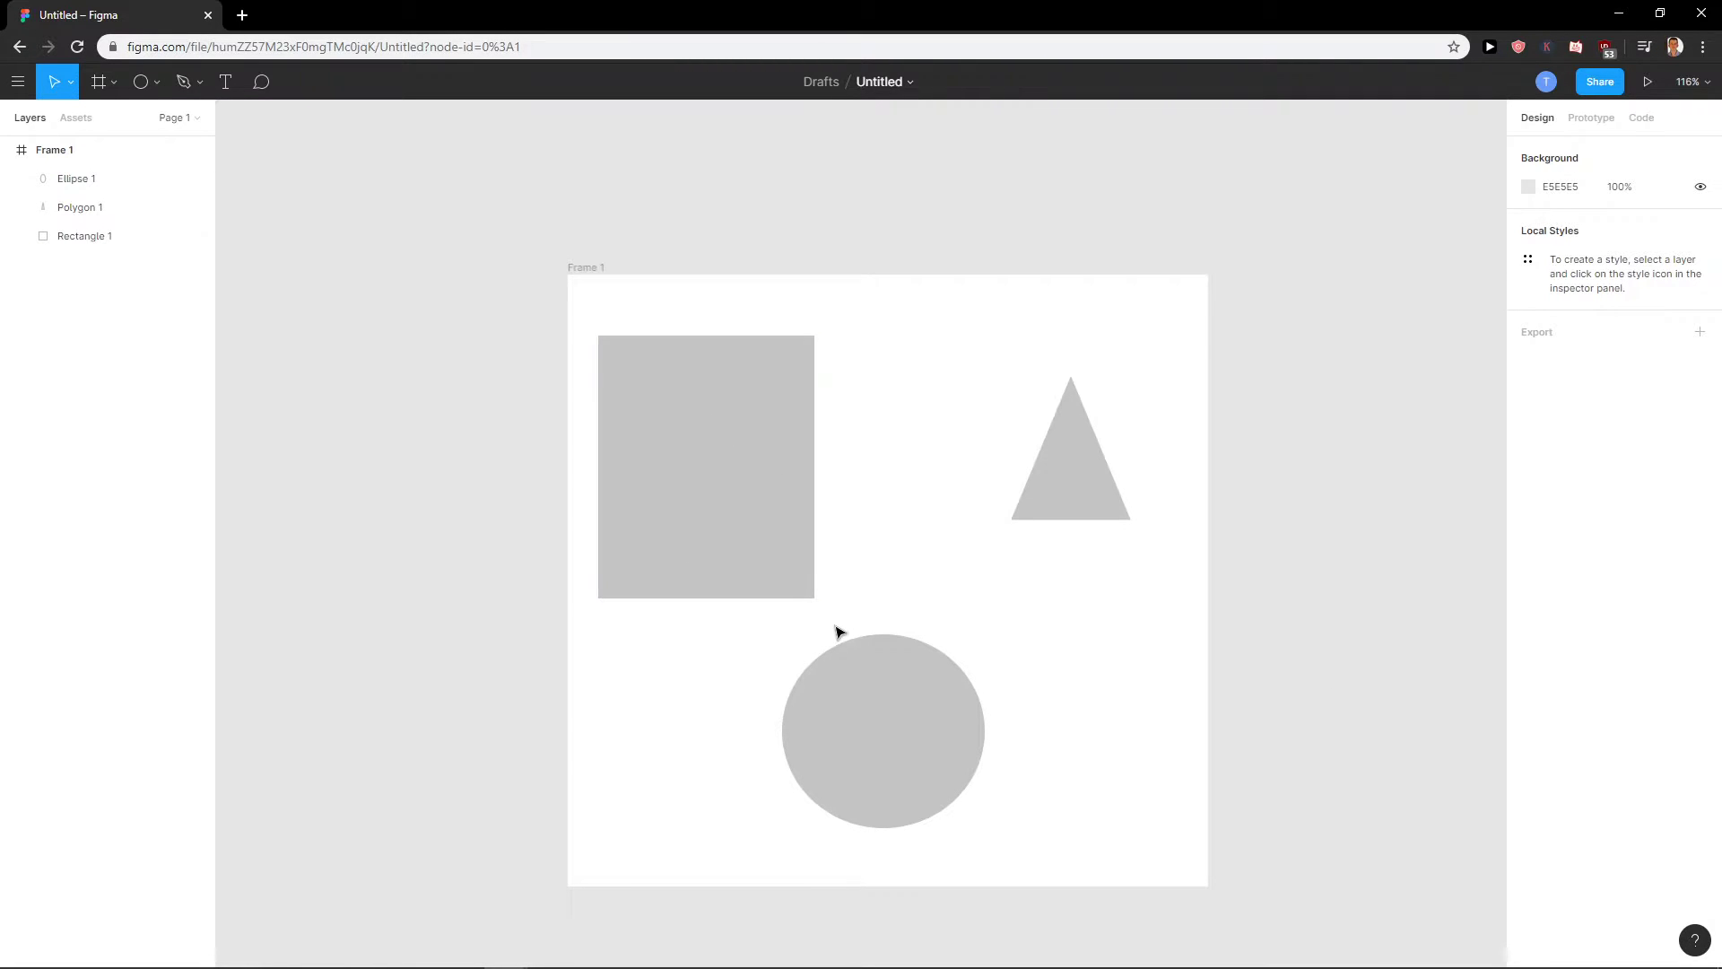
# - Export the ellipse as a PNG at 1x scale and view the downloaded image
pyautogui.click(875, 706)
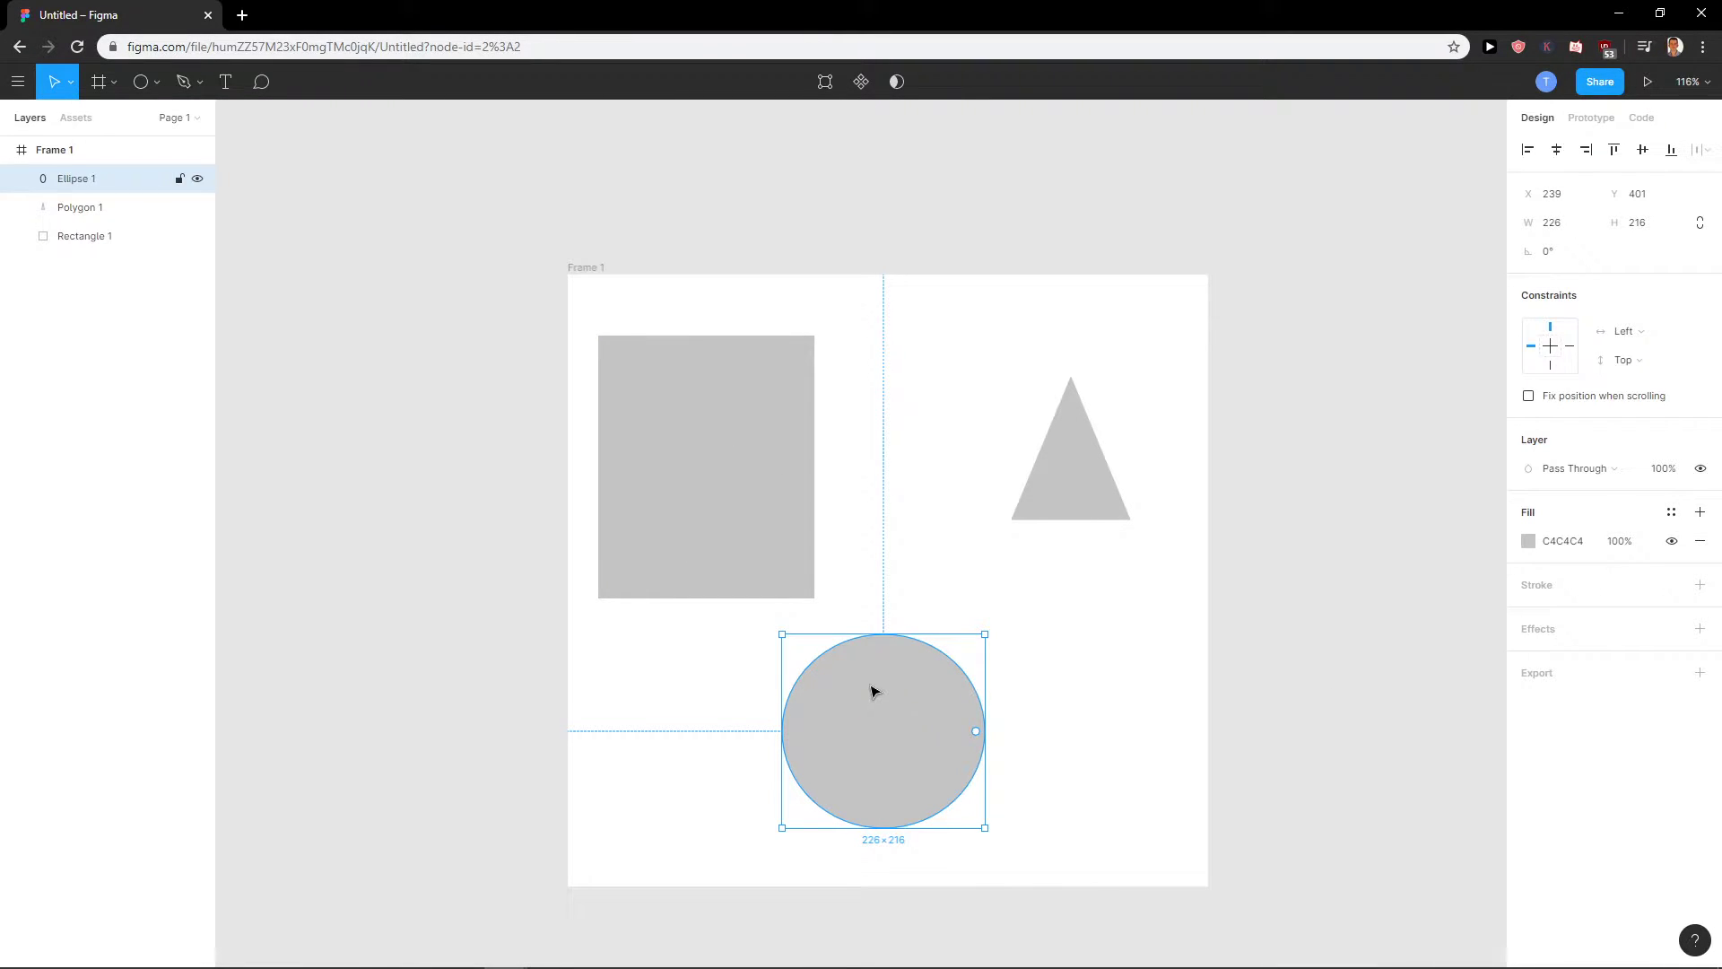
pyautogui.click(1698, 674)
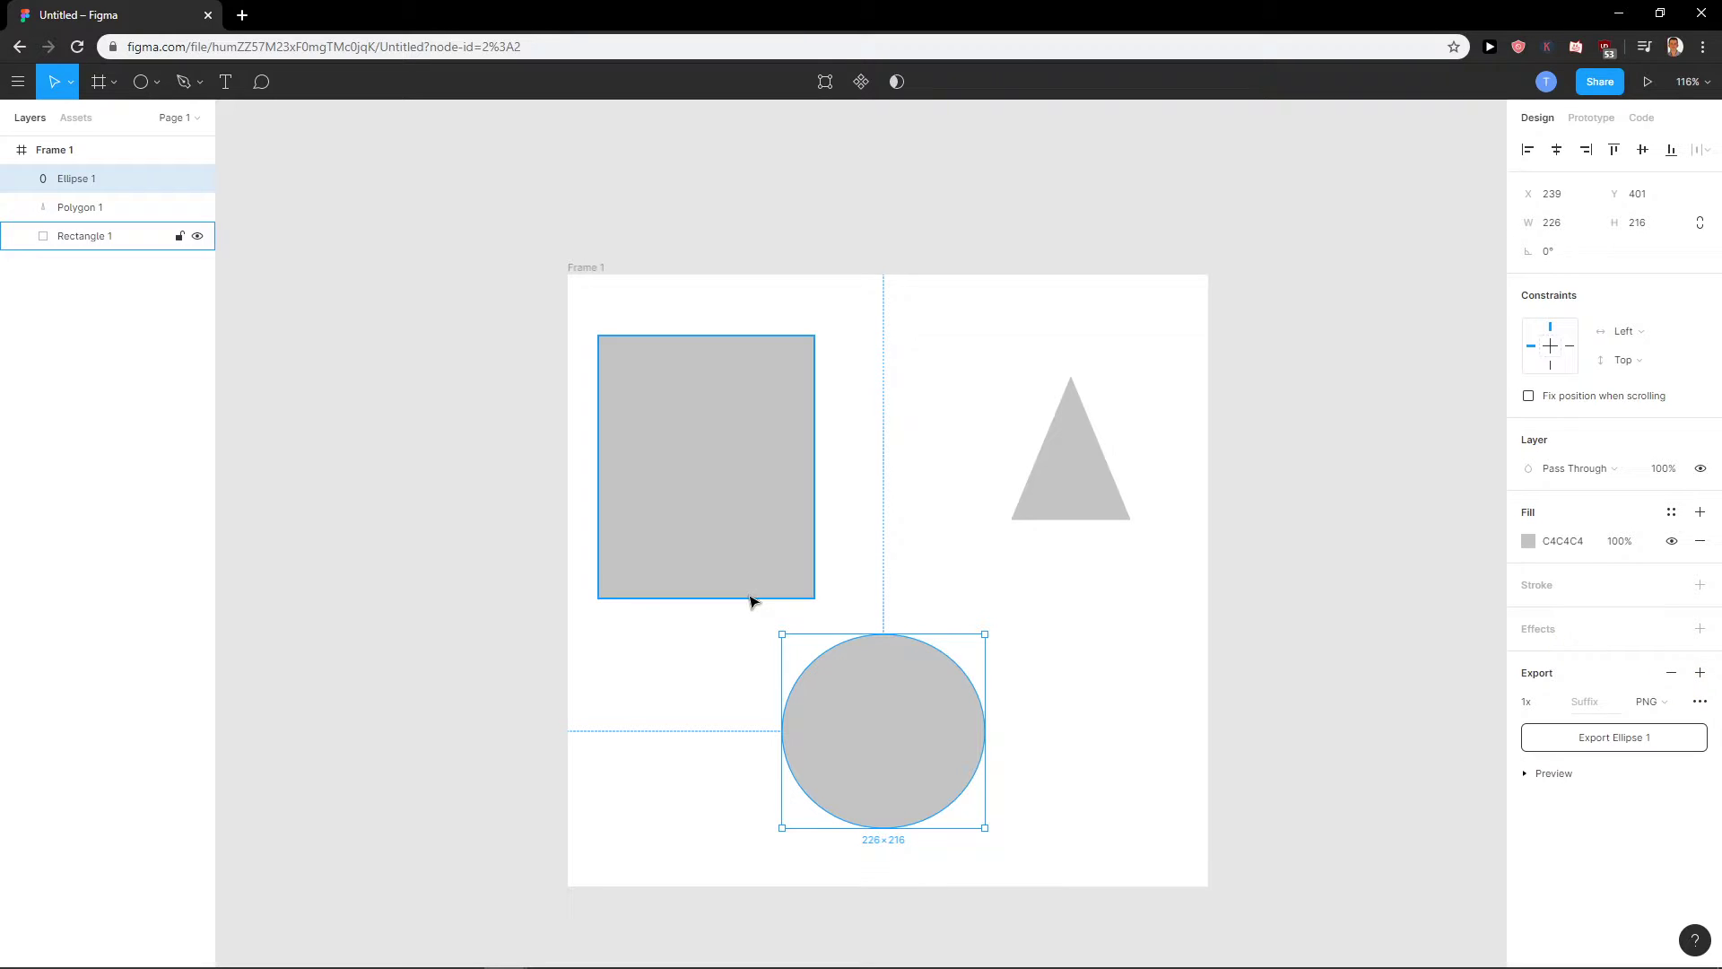
pyautogui.click(1595, 741)
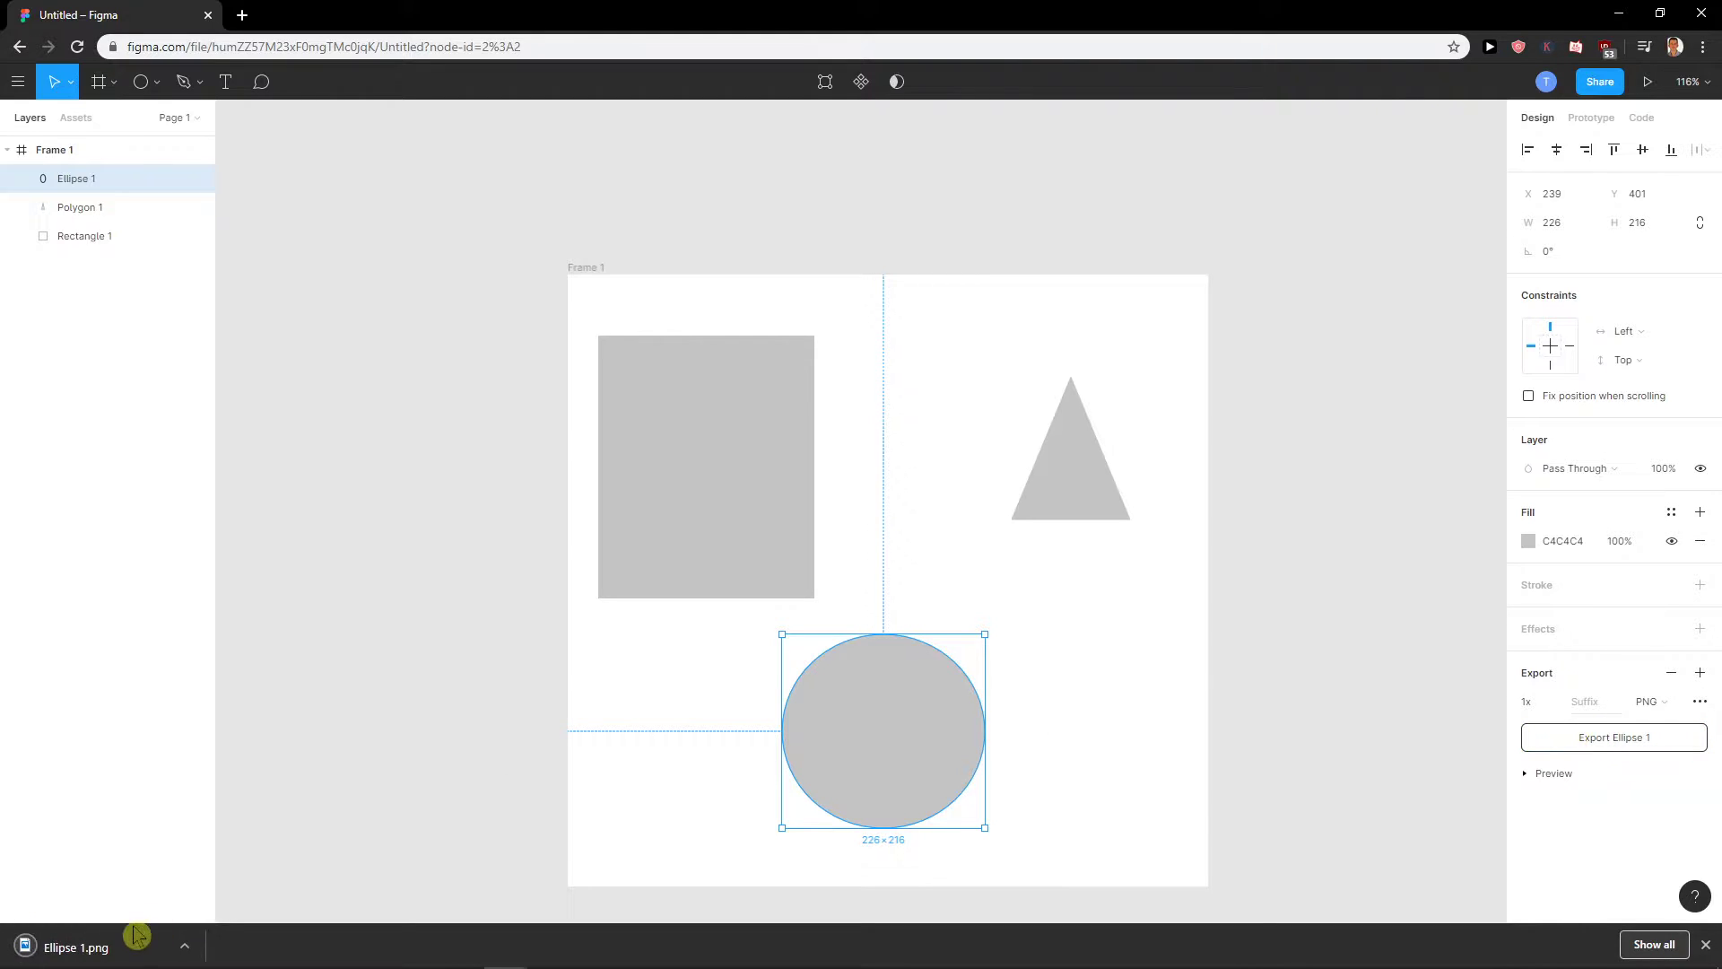
pyautogui.click(127, 944)
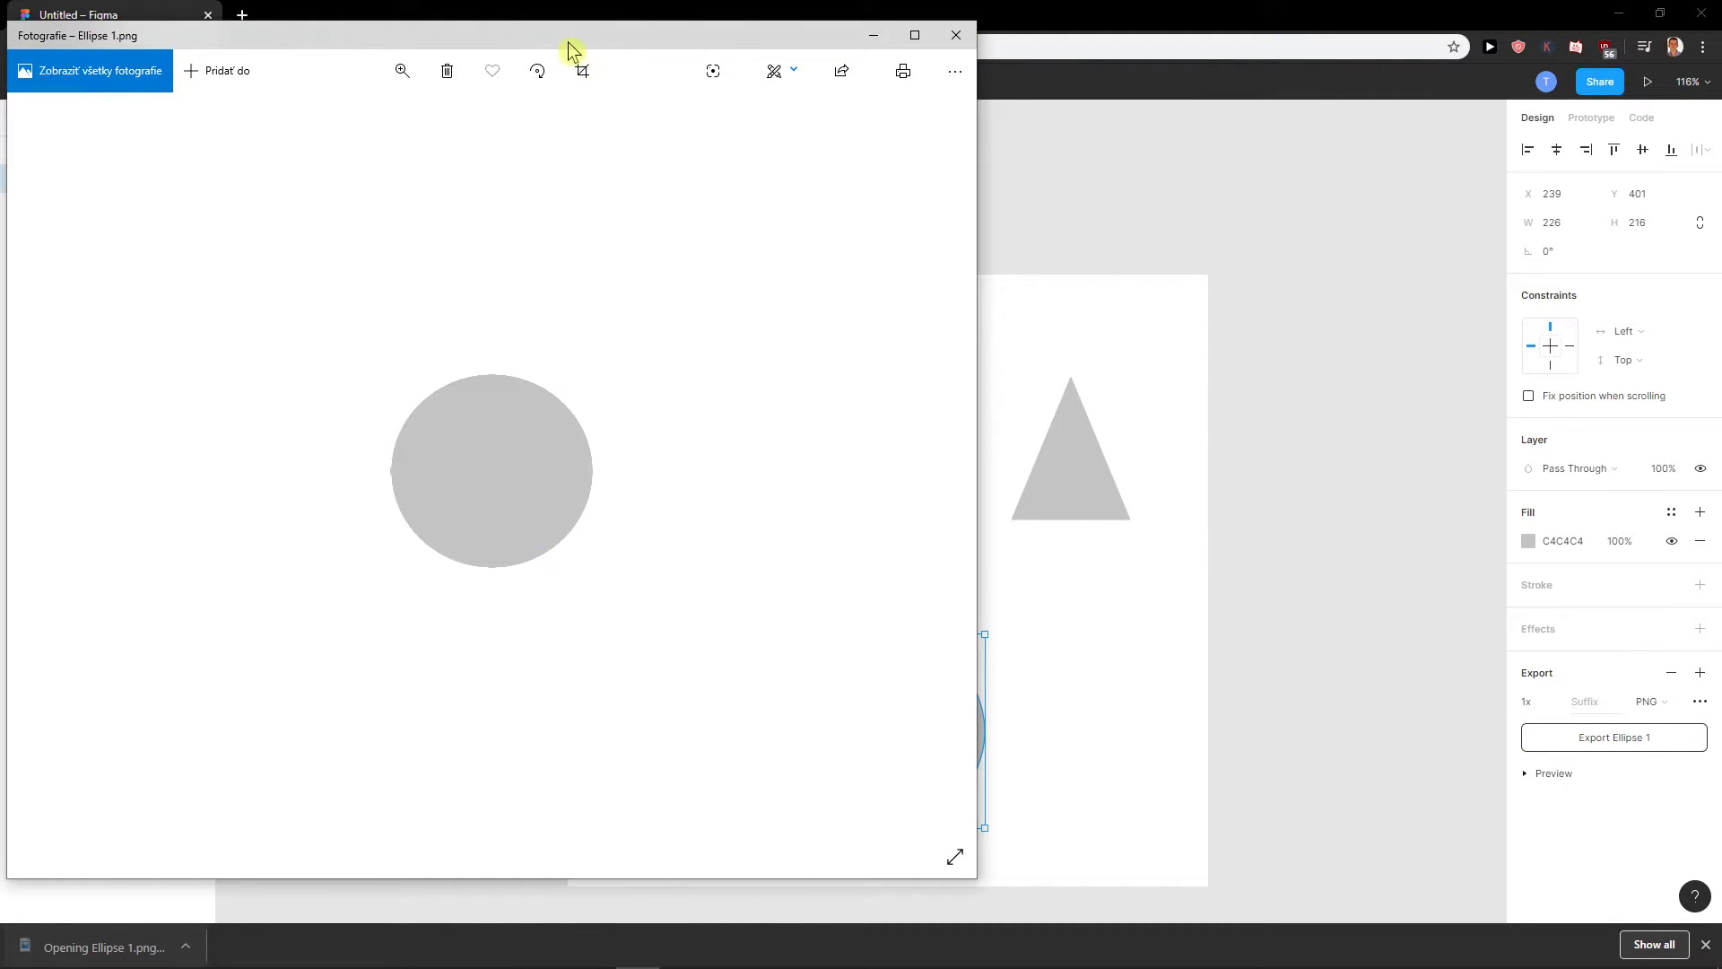
pyautogui.moveTo(567, 41); pyautogui.dragTo(634, 95)
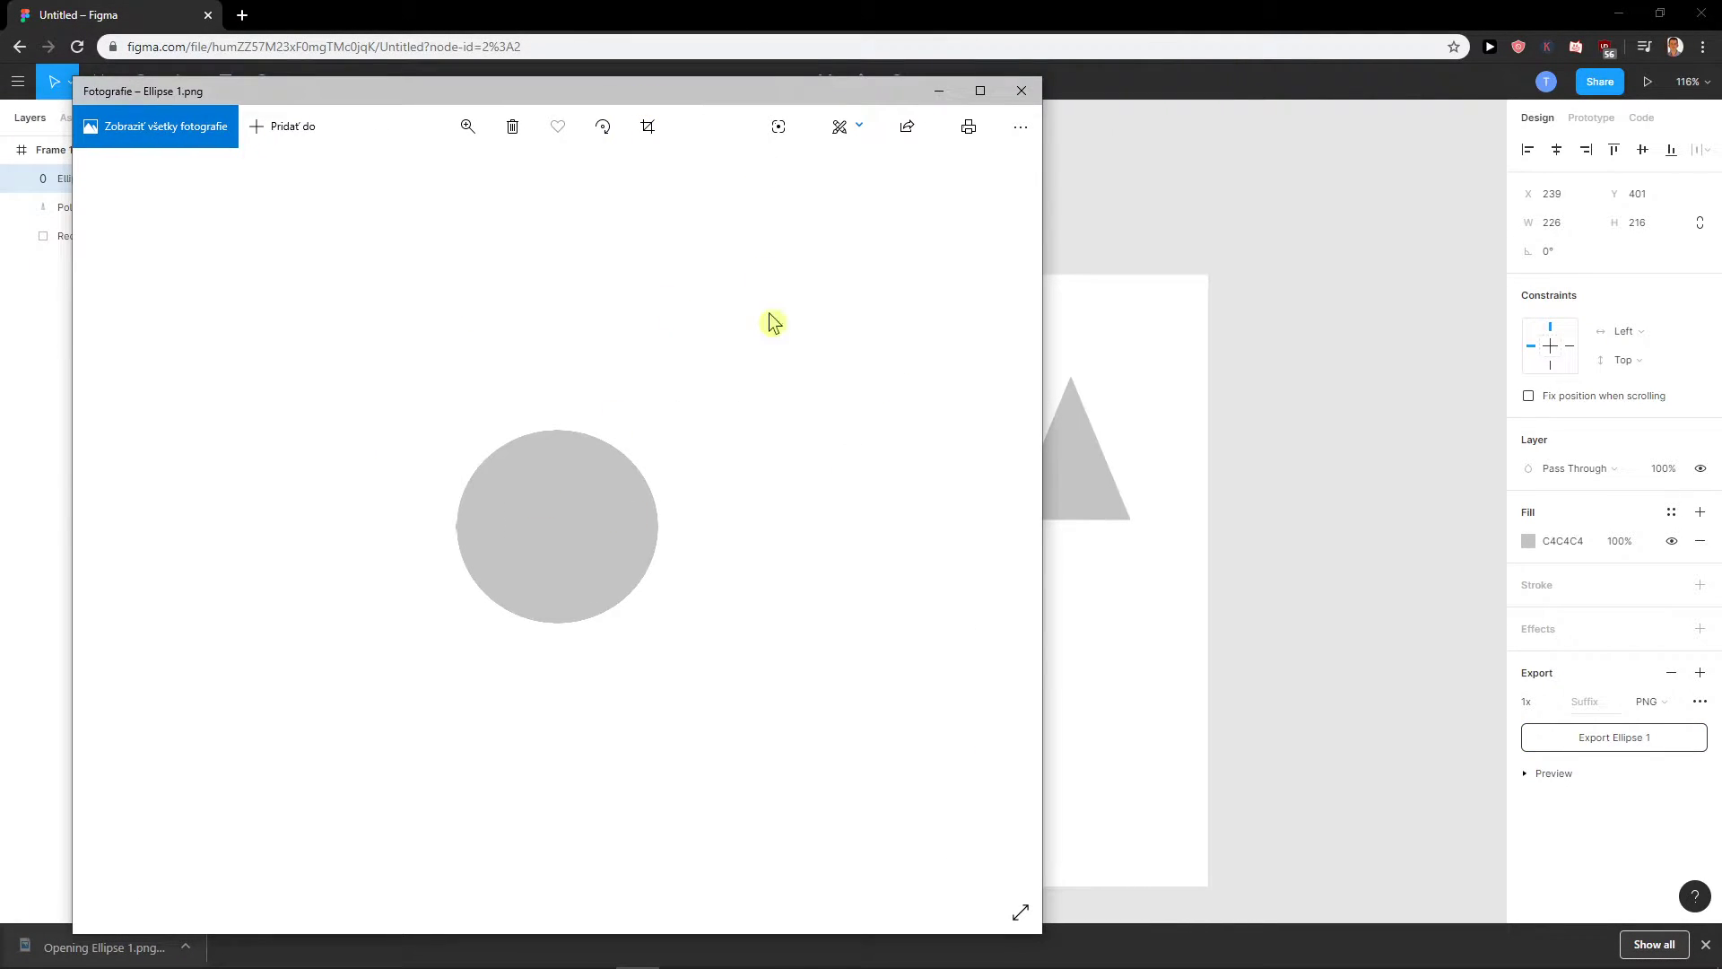
pyautogui.click(1023, 102)
# - Change the ellipse's export scale to 4x, export it as a PNG and view the downloaded image
pyautogui.click(1532, 703)
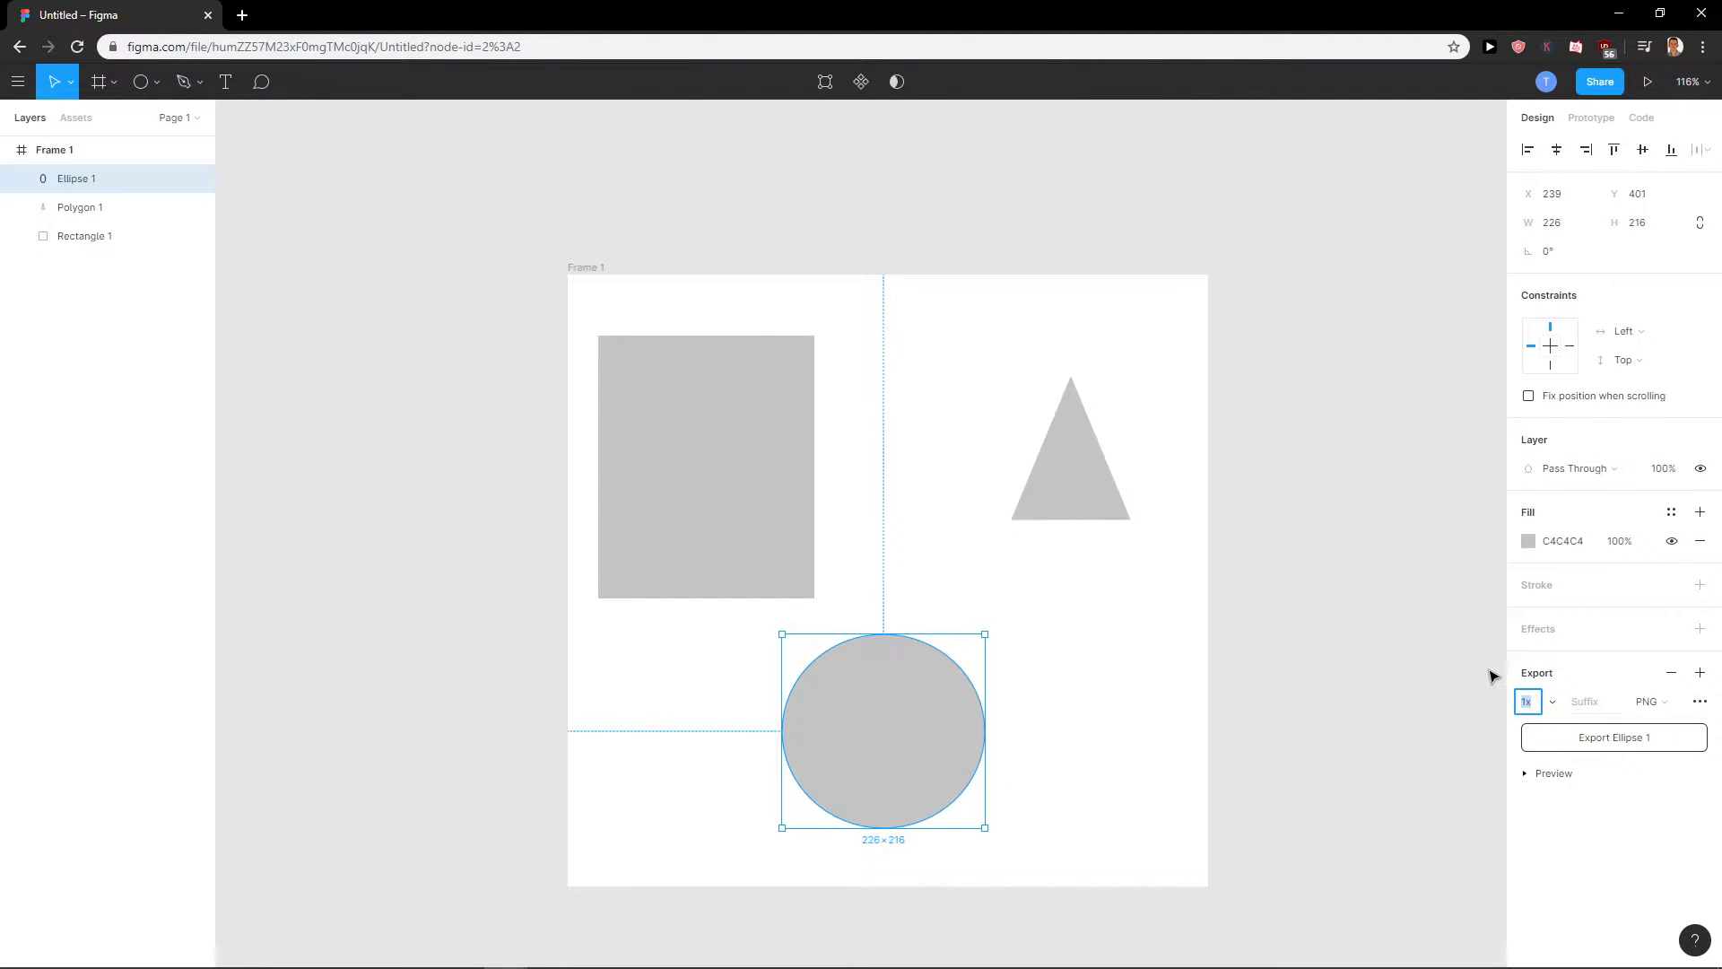
pyautogui.click(1551, 701)
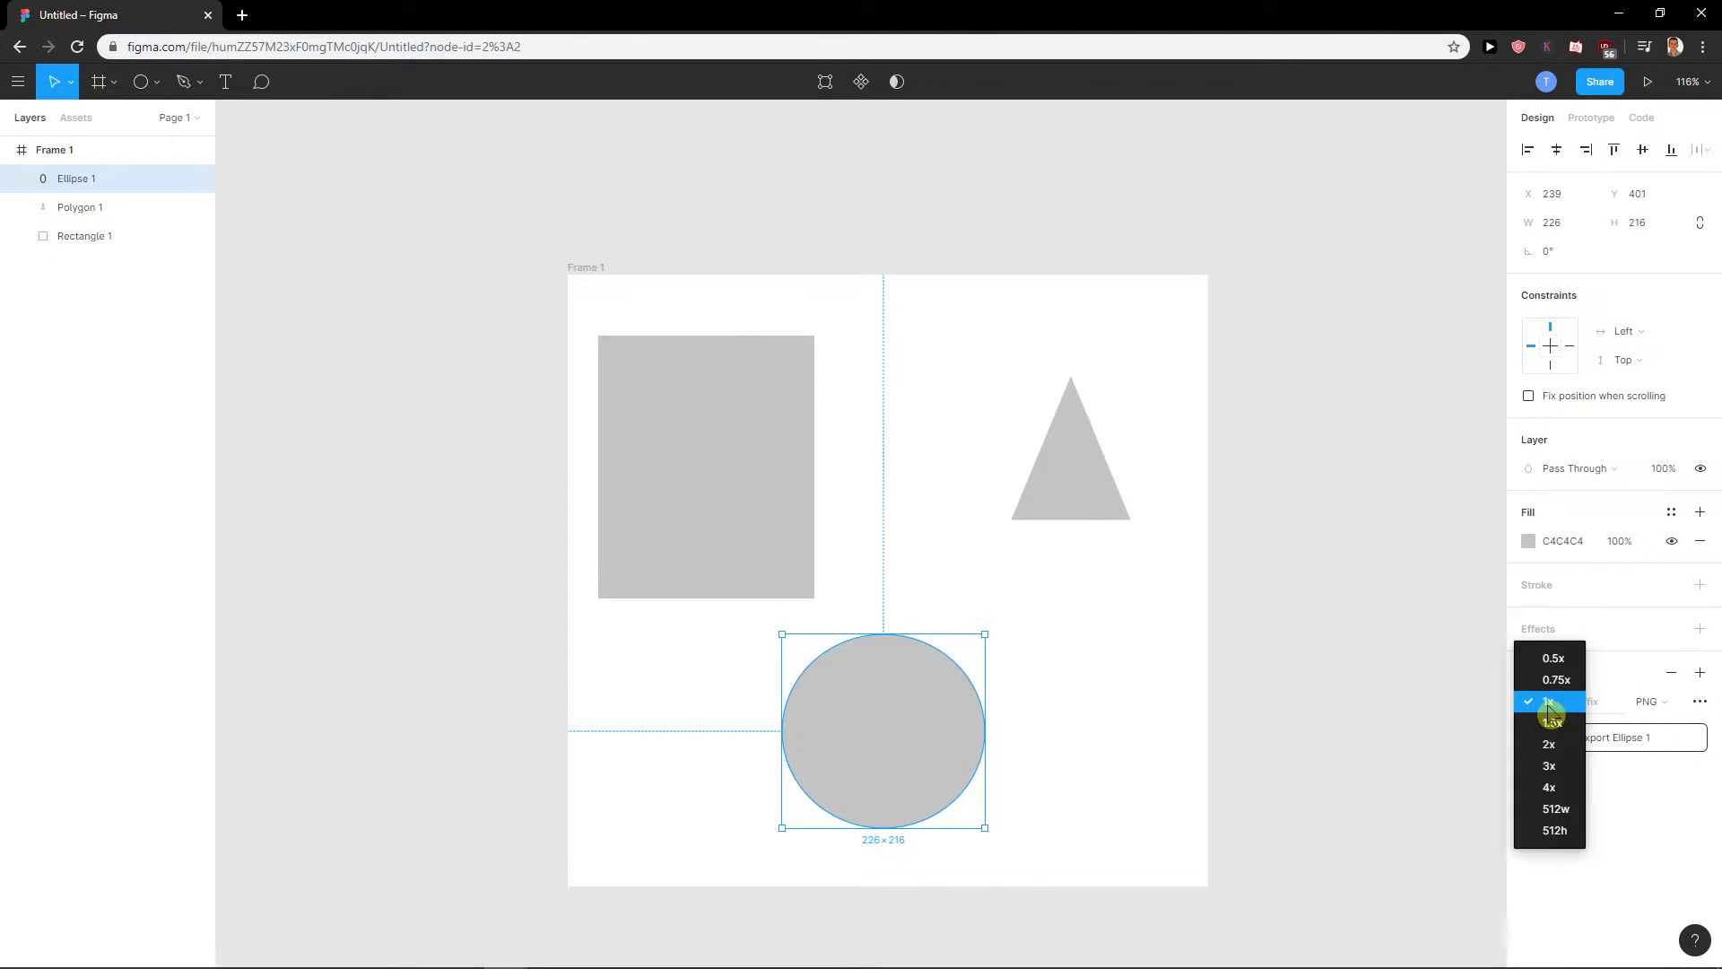
pyautogui.click(1559, 790)
pyautogui.click(1408, 782)
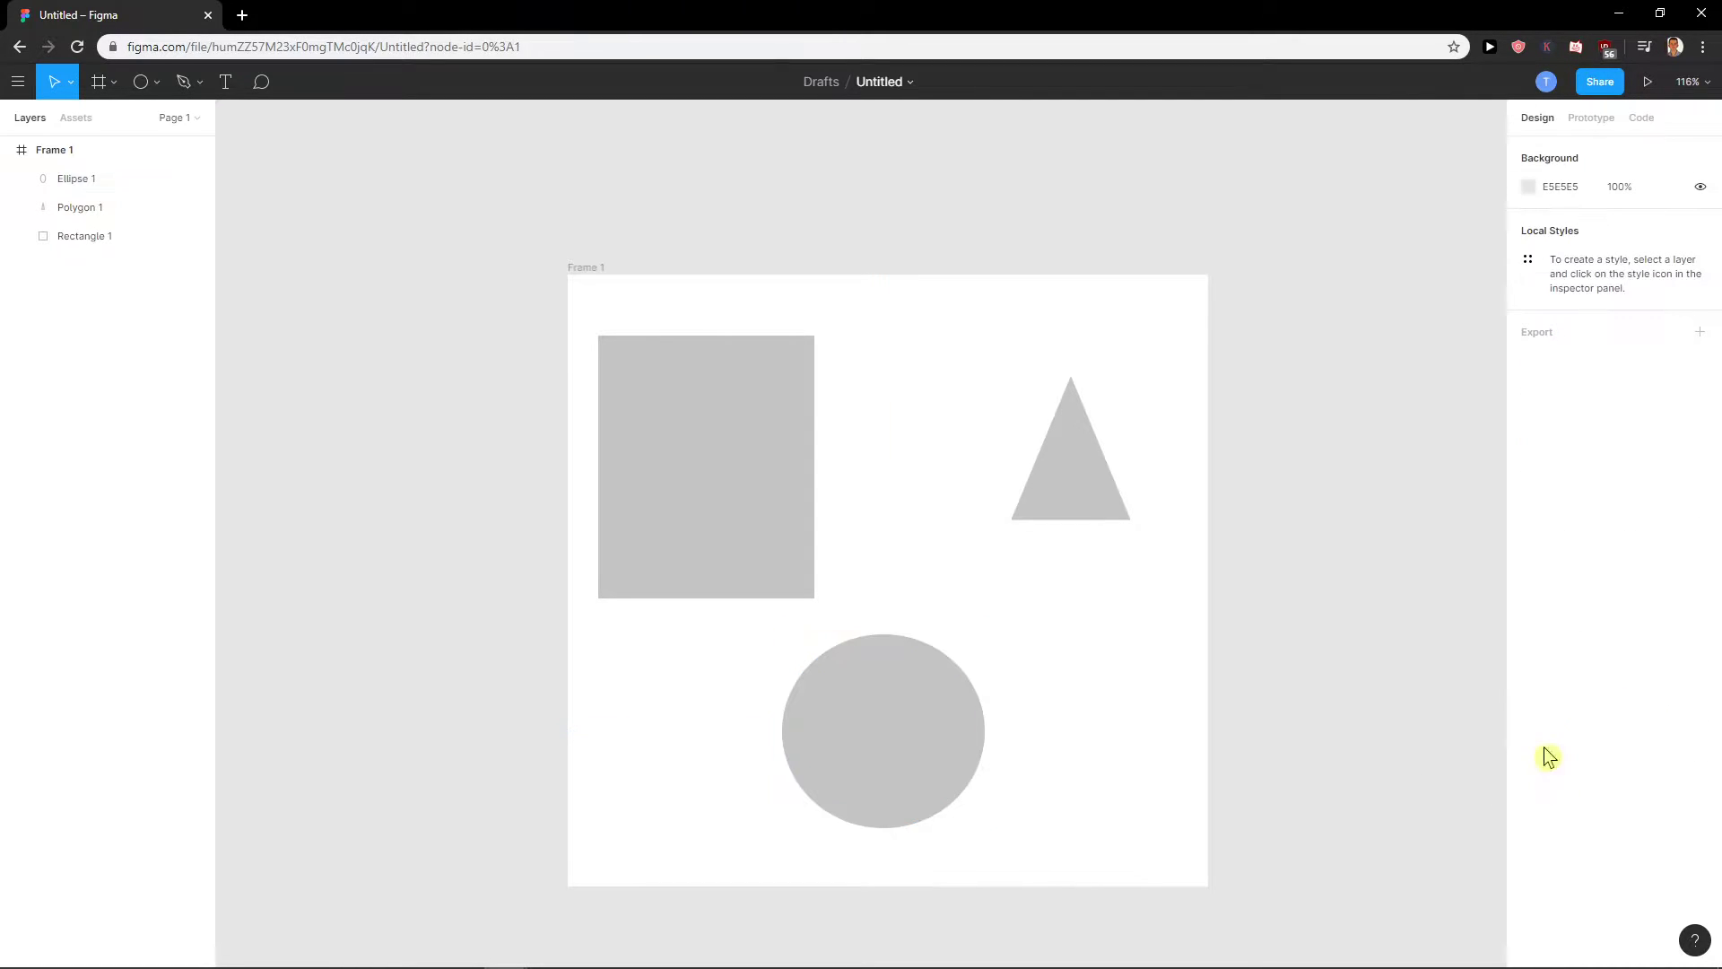
pyautogui.click(839, 805)
pyautogui.click(1559, 742)
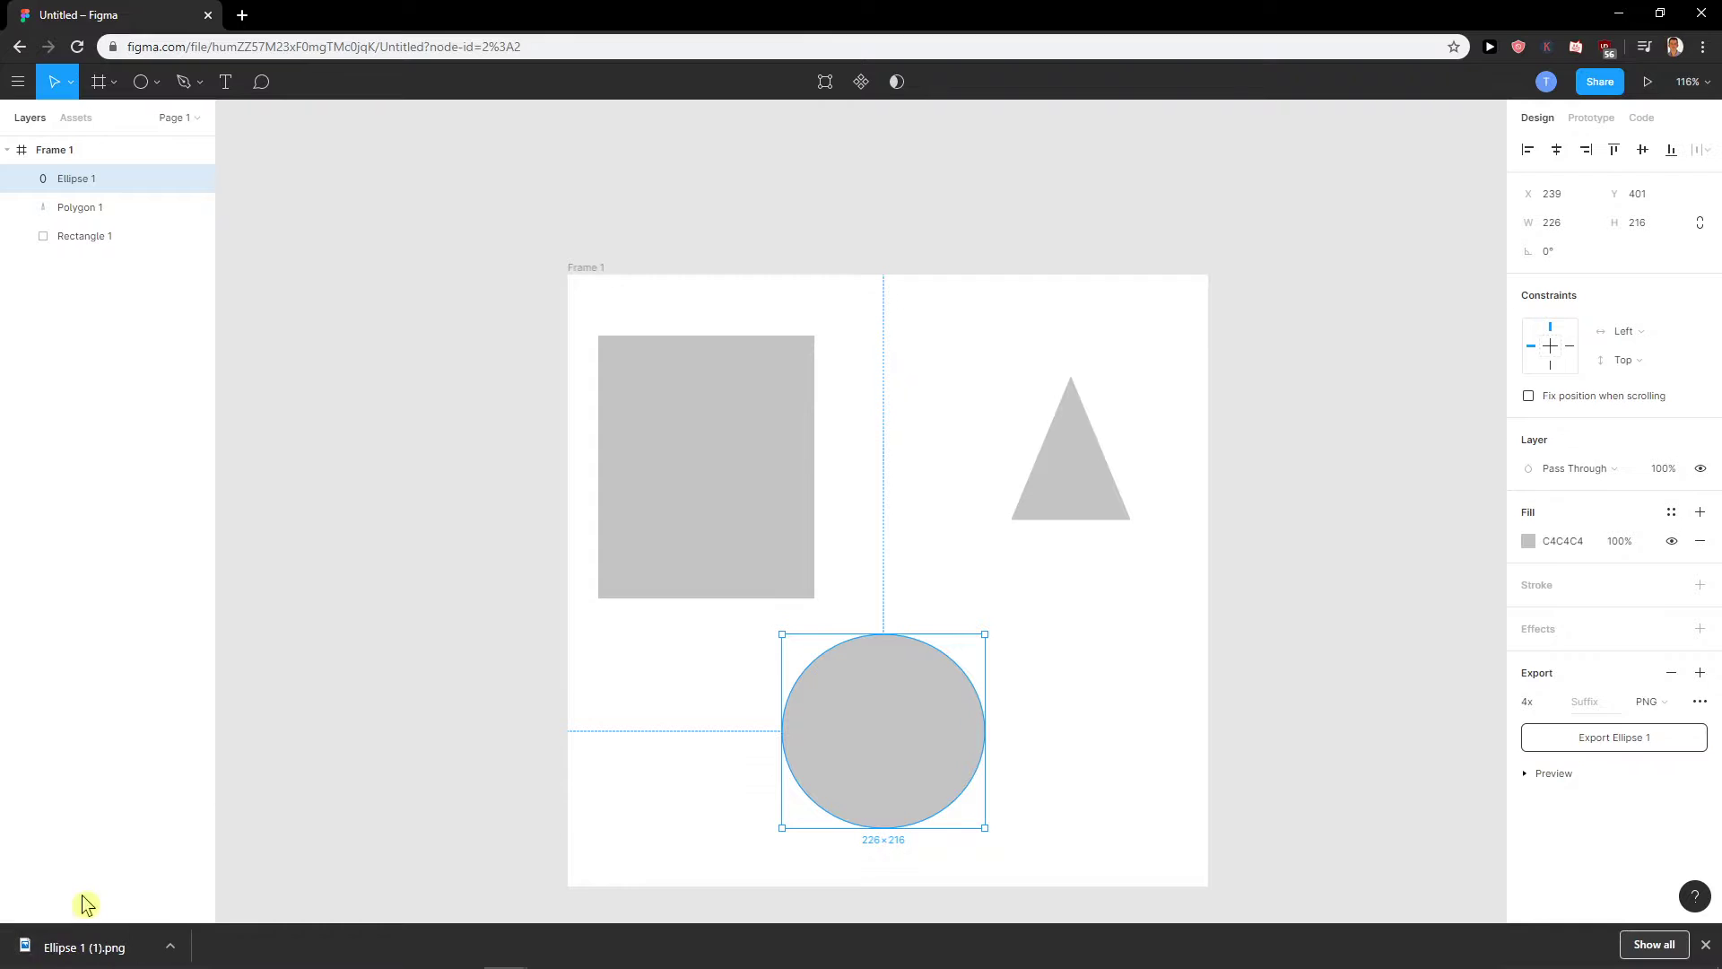
pyautogui.click(40, 942)
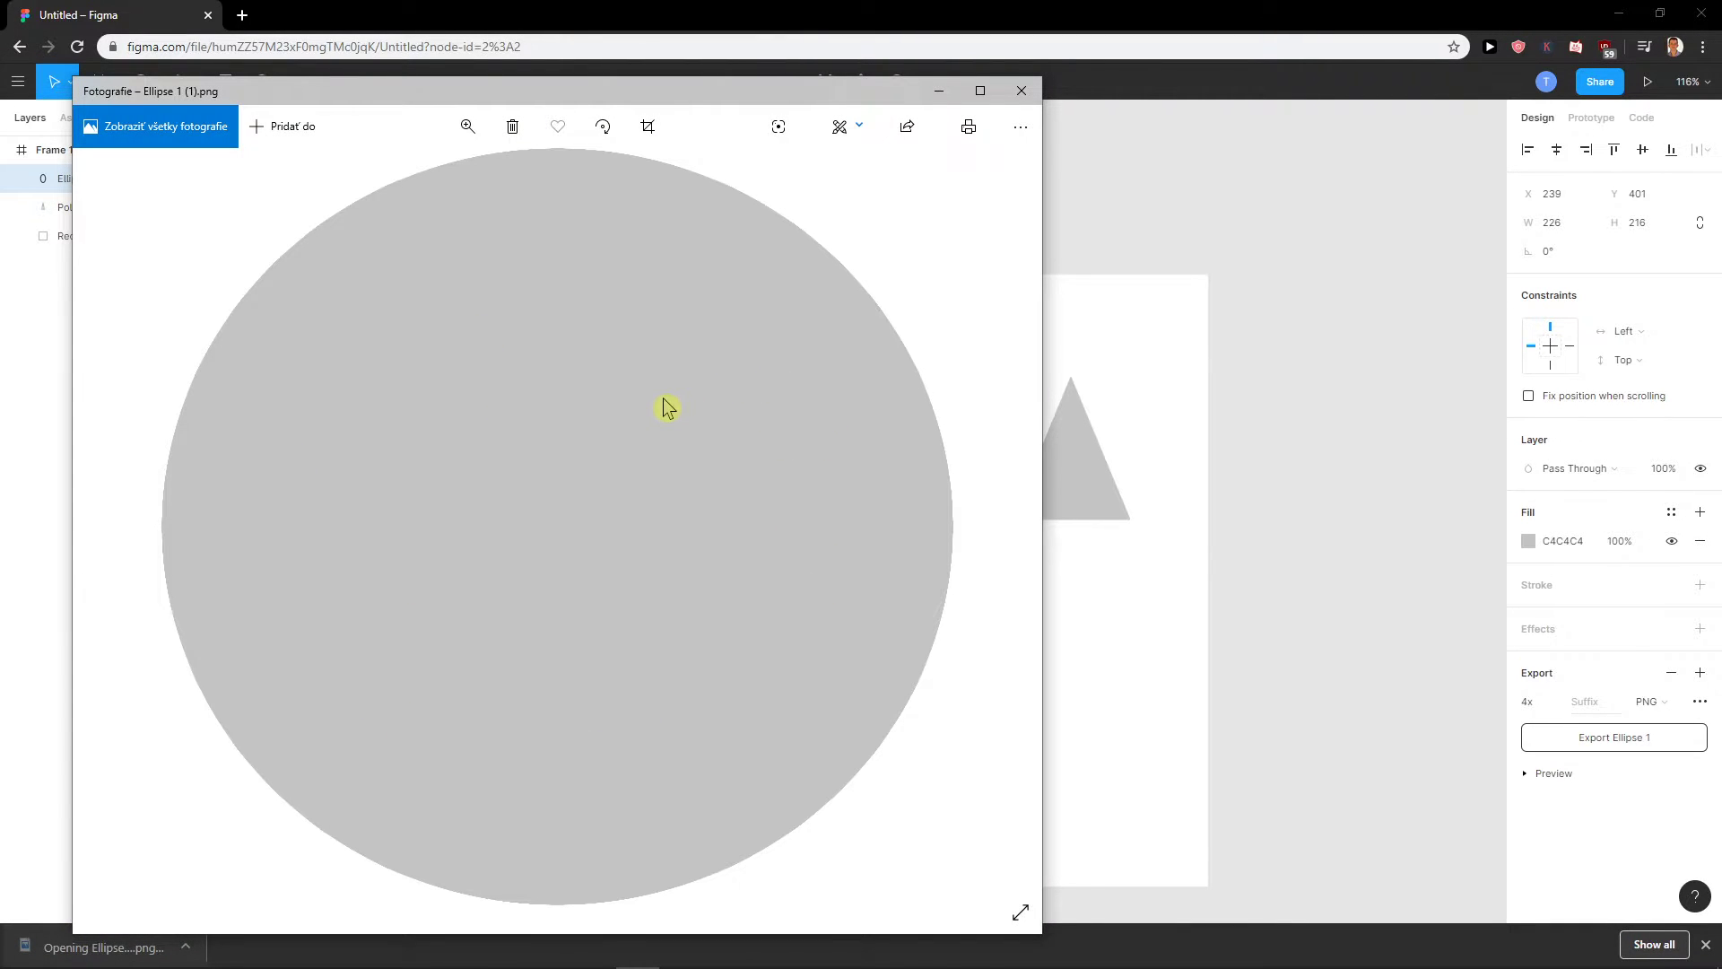
pyautogui.click(1022, 91)
# - Add the suffix "damnson" to the ellipse's export setting, export it as a 4x PNG and open the file
pyautogui.click(1585, 701)
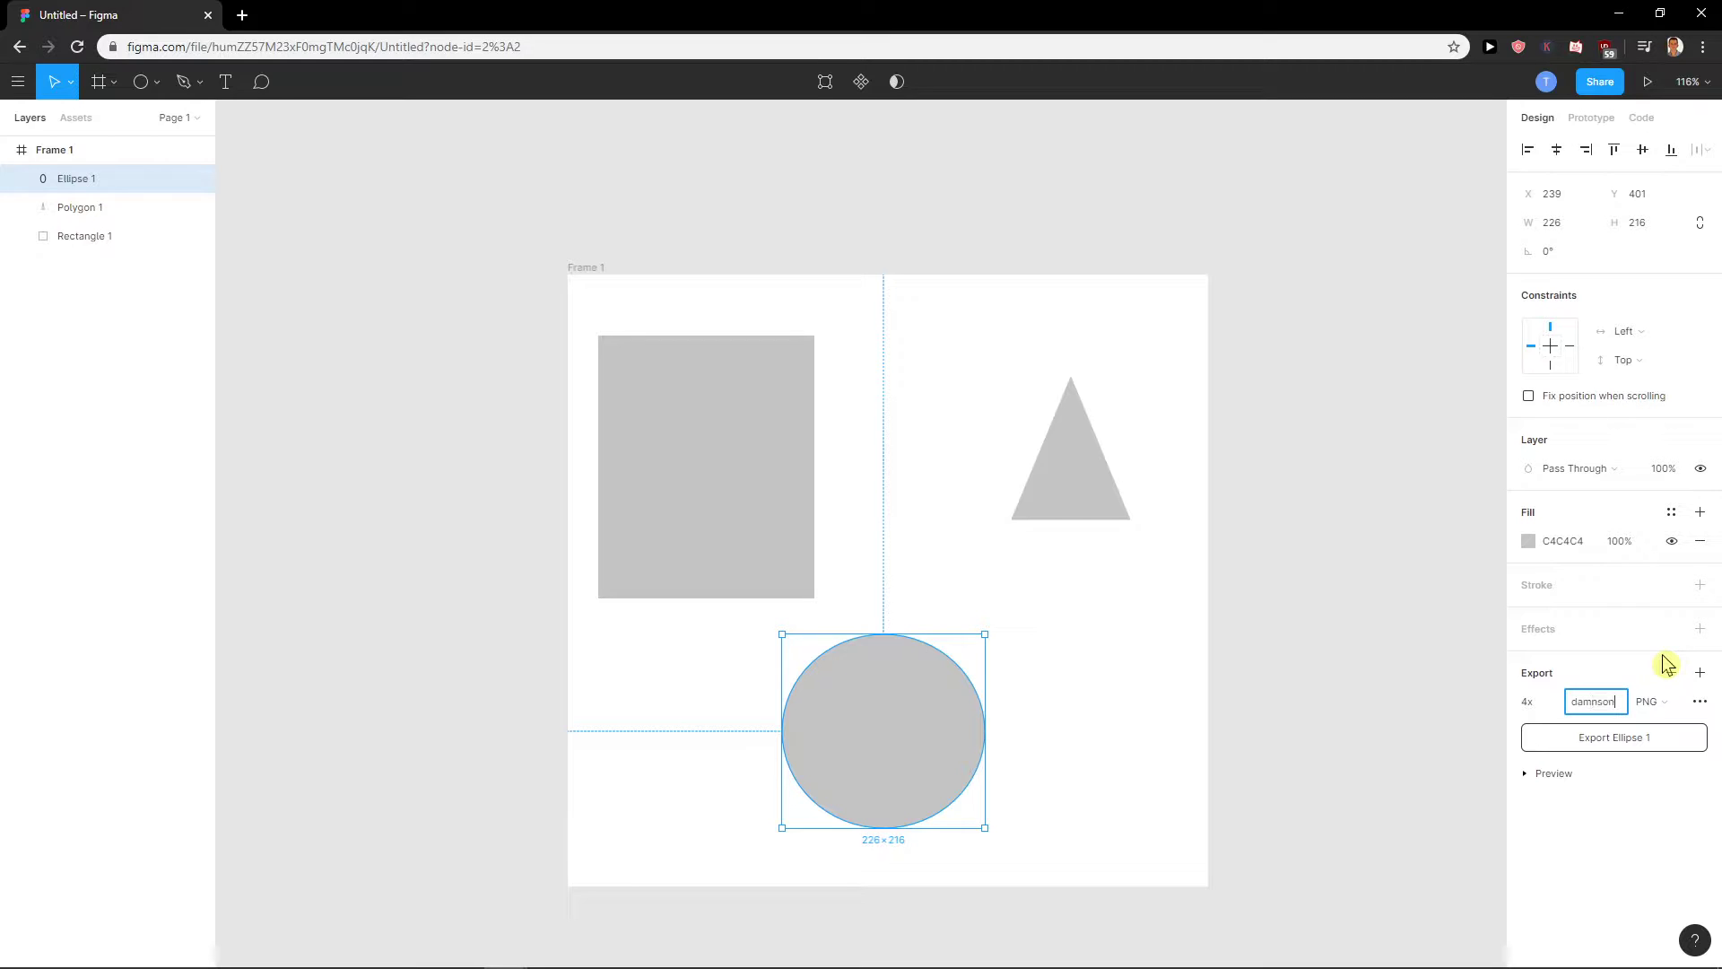
pyautogui.click(1615, 738)
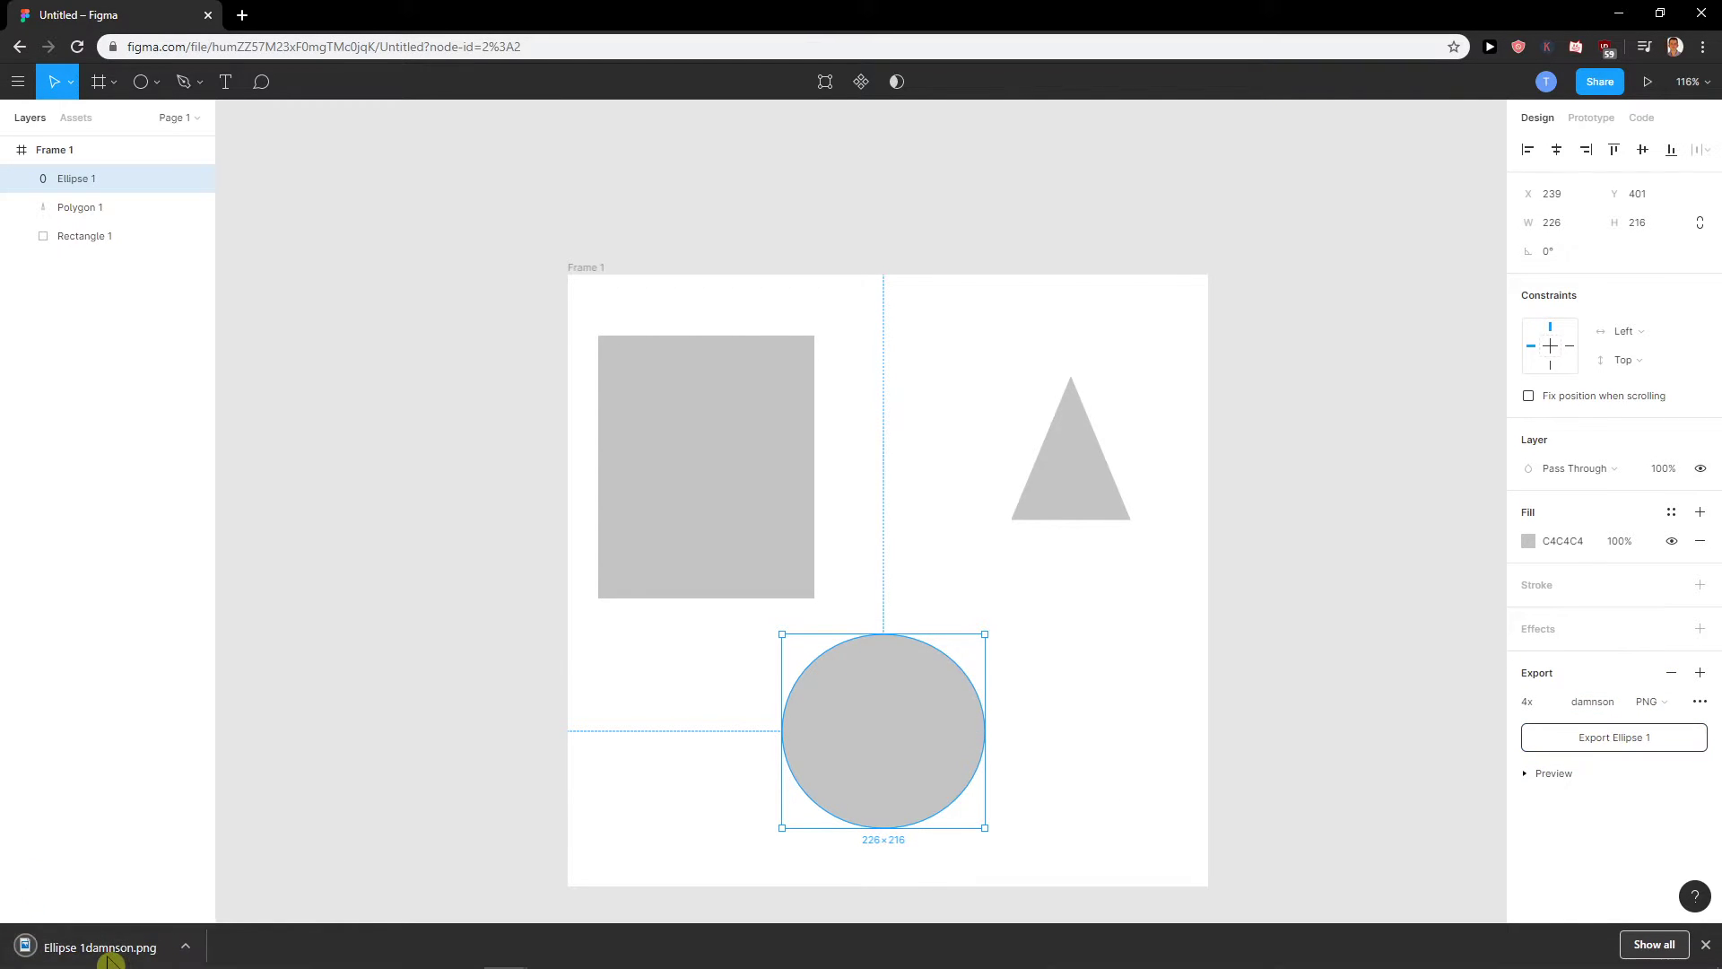
pyautogui.click(103, 947)
pyautogui.click(1021, 90)
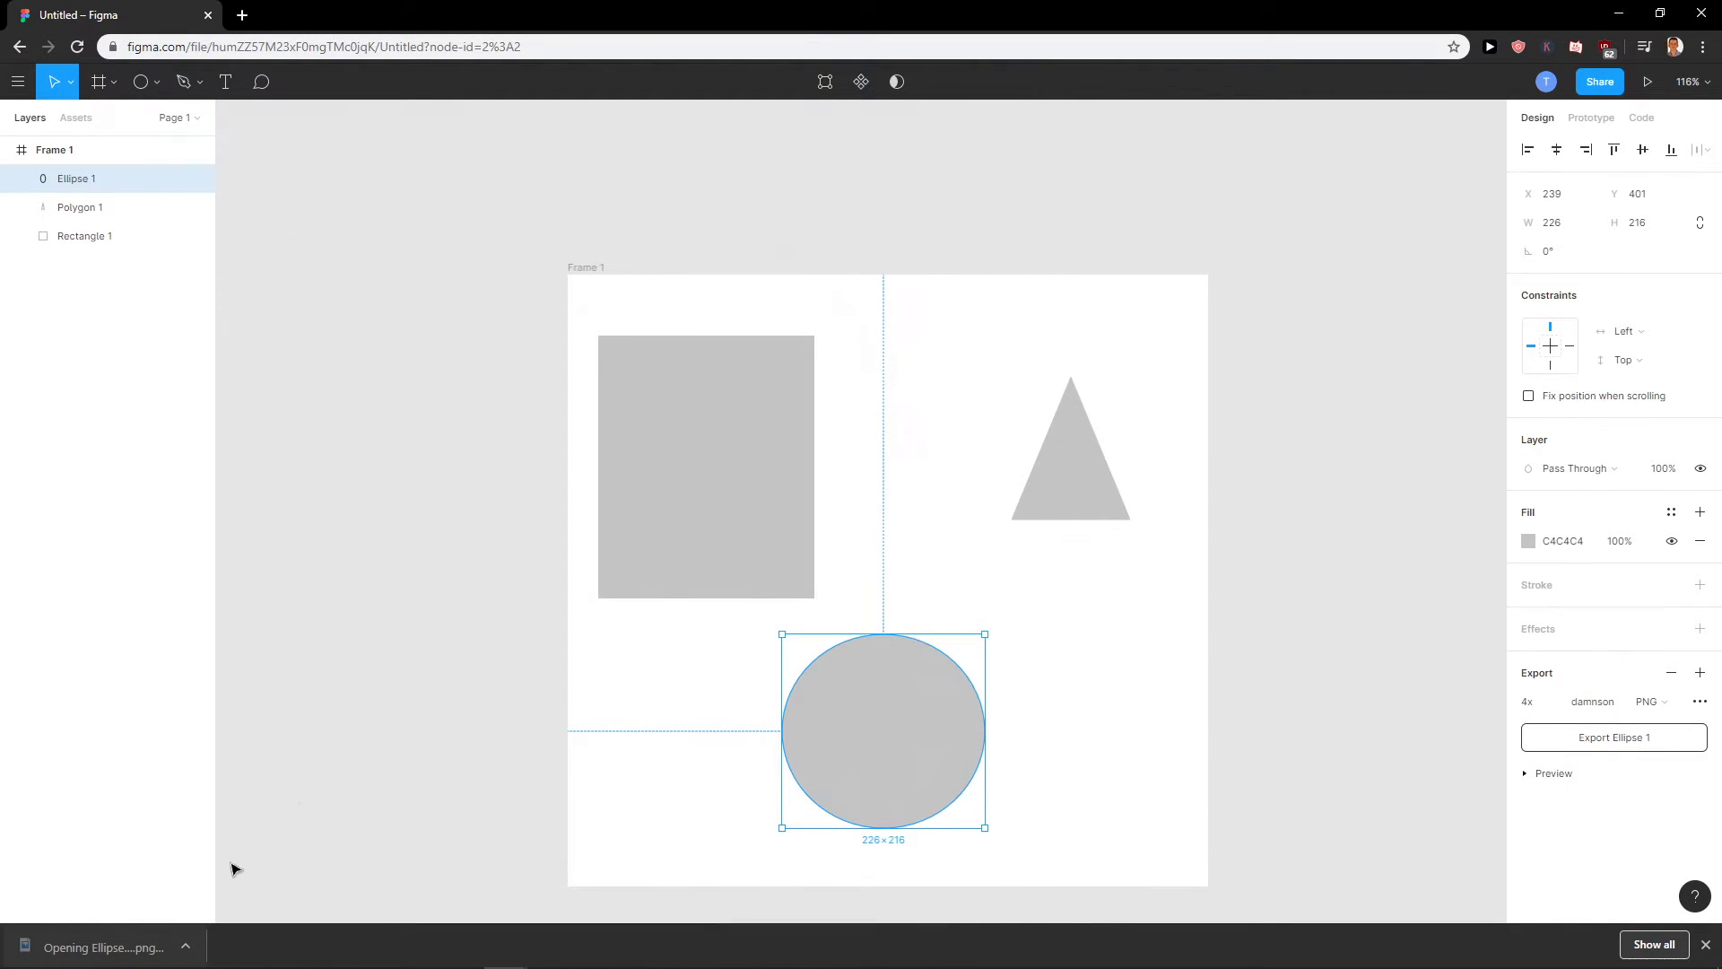
# - Look through the file formats available for exporting the ellipse without changing the format
pyautogui.click(1649, 702)
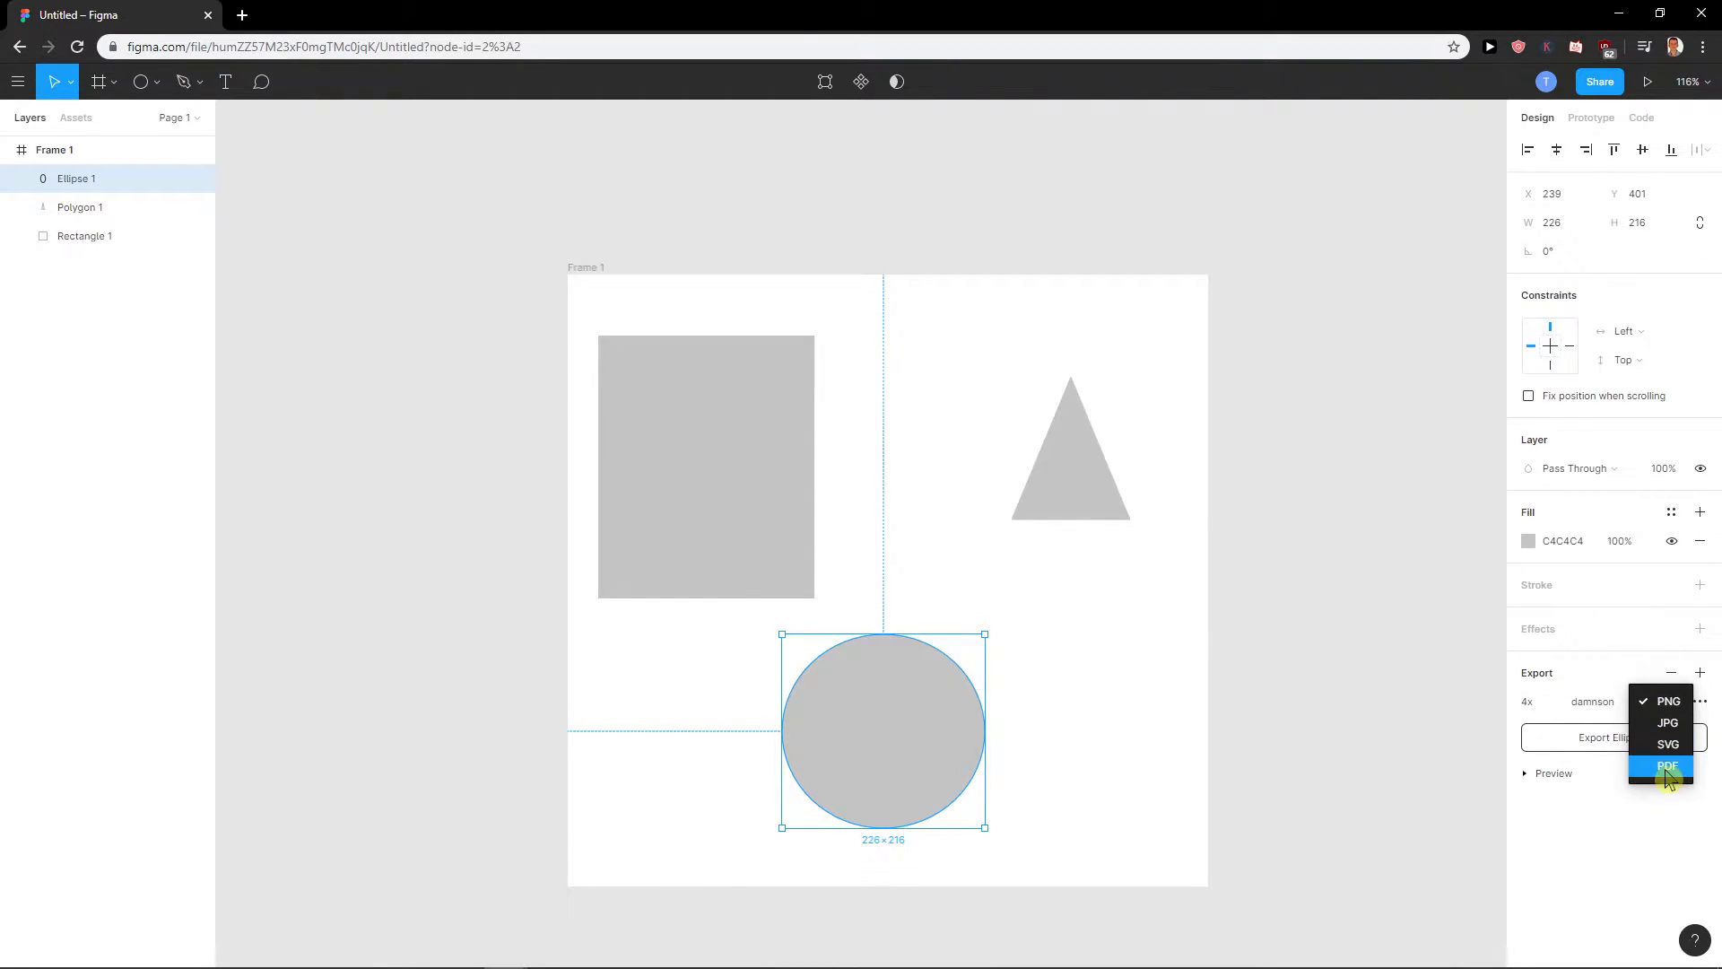
pyautogui.click(810, 586)
pyautogui.click(936, 644)
pyautogui.click(1272, 719)
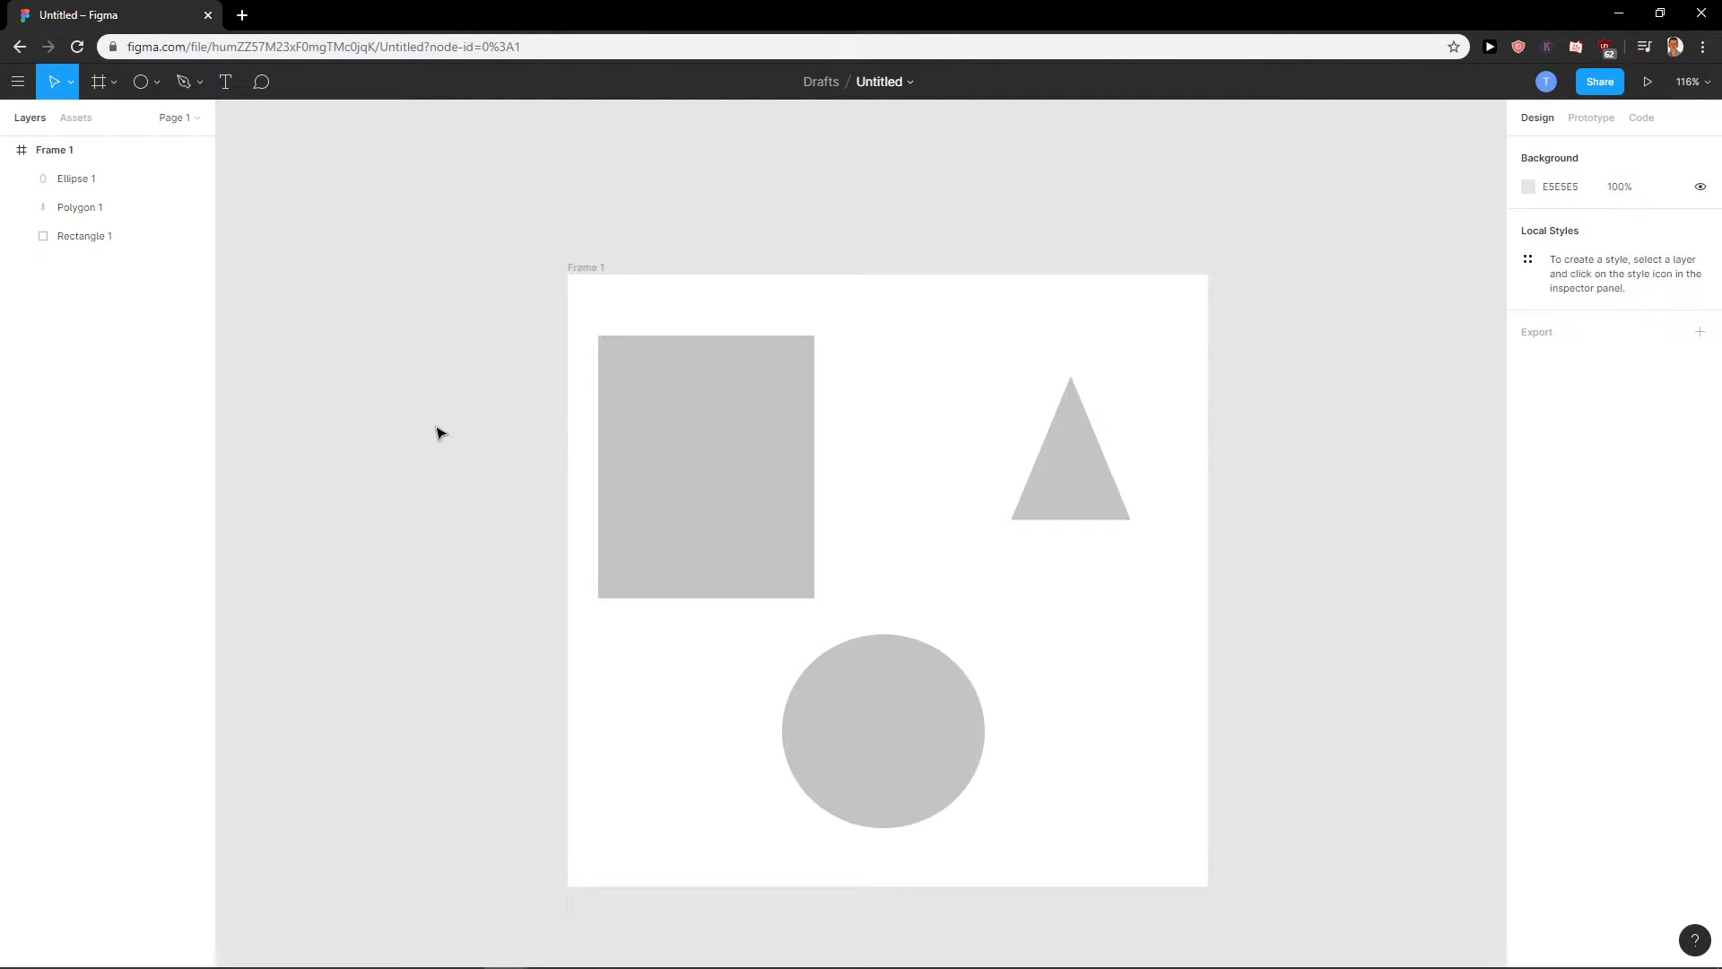
# - Move the ellipse up and right to about X 275, Y 361 and deselect it
pyautogui.moveTo(843, 711); pyautogui.dragTo(875, 675)
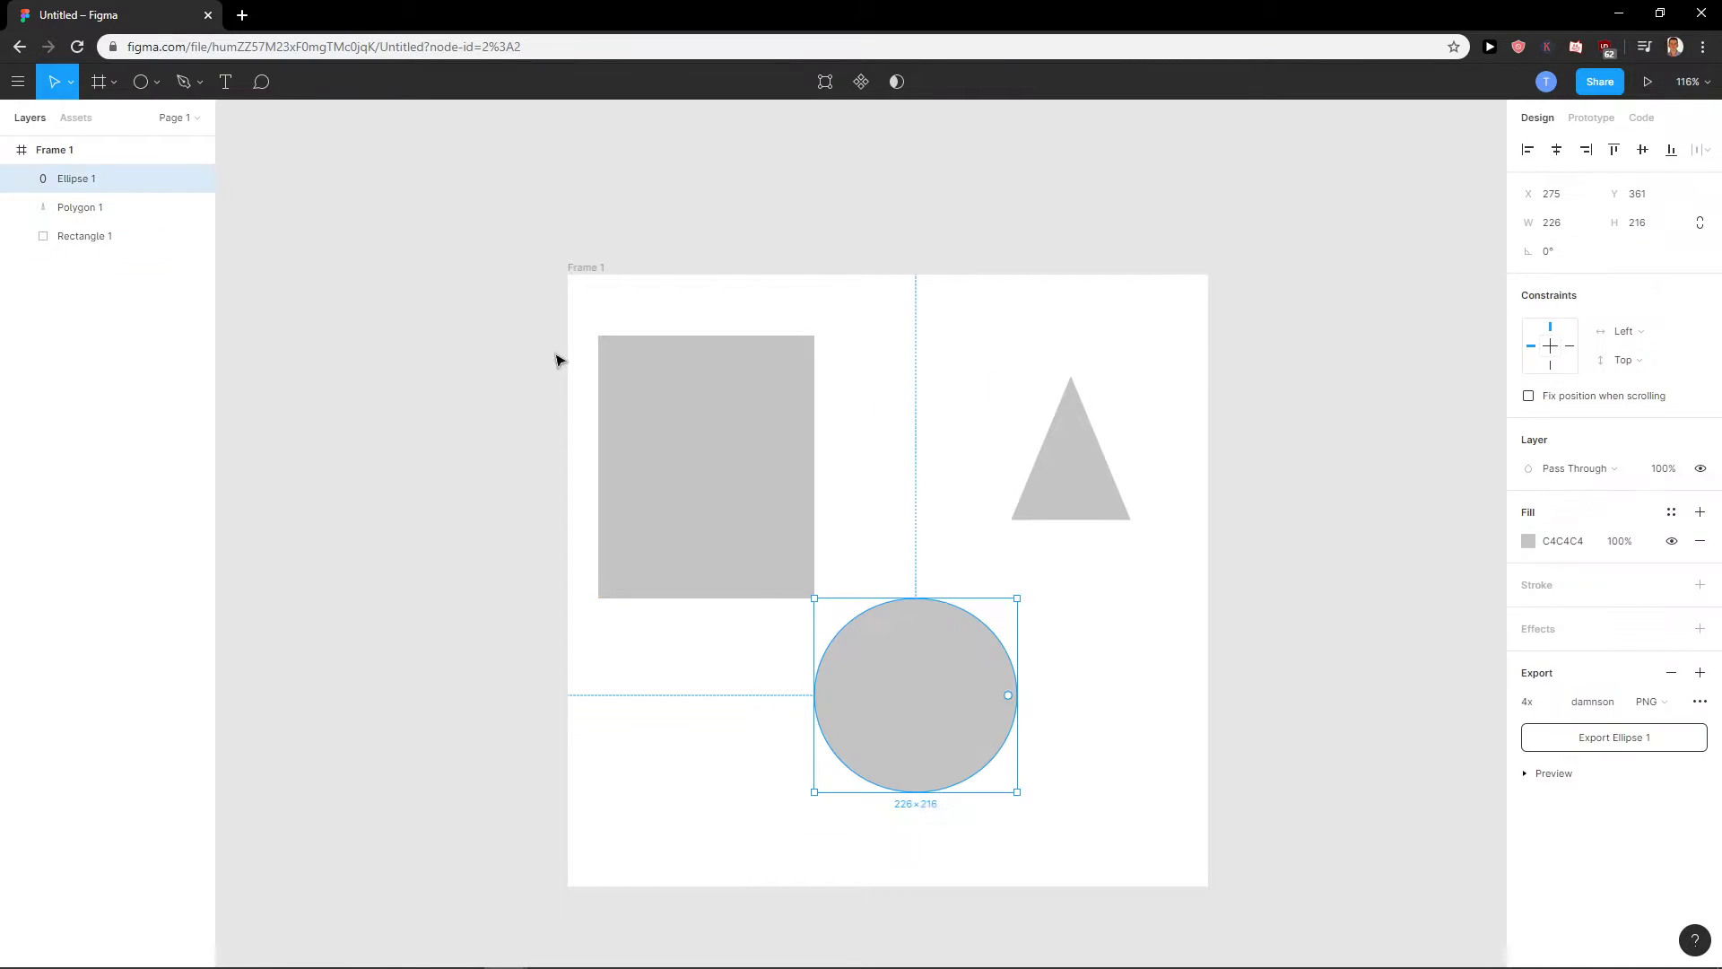
pyautogui.click(341, 140)
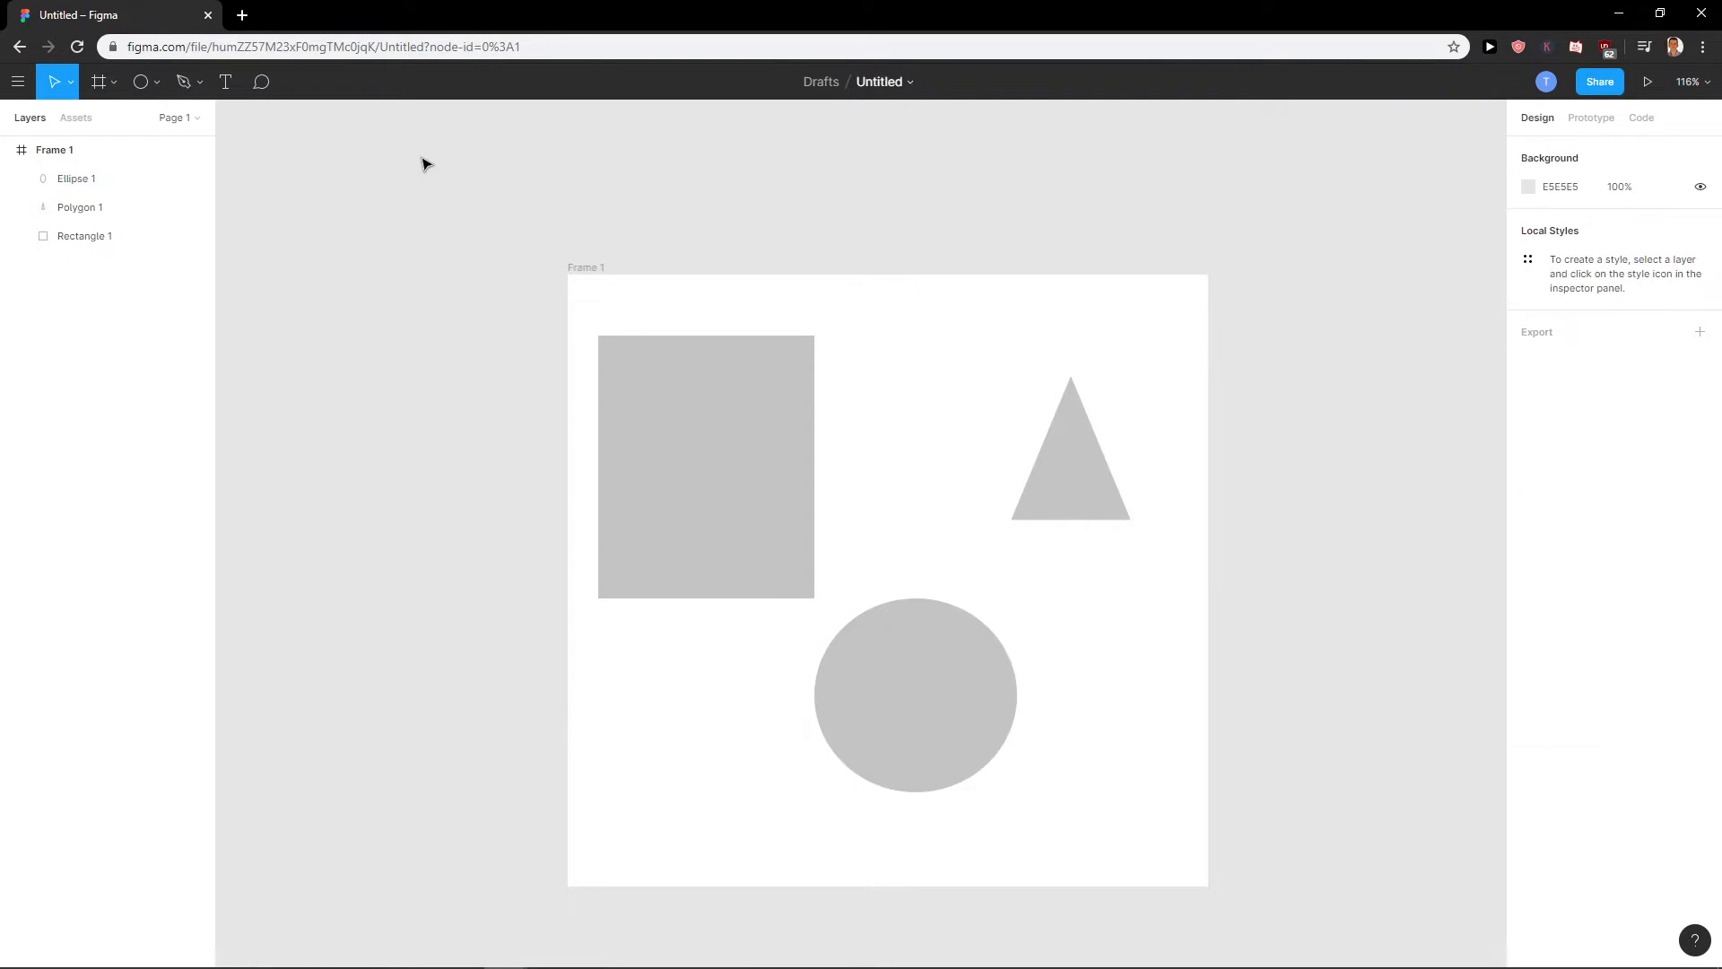
# - Export the whole frame with its three shapes as a 1x PNG and view the downloaded image
pyautogui.moveTo(392, 173); pyautogui.dragTo(1319, 784)
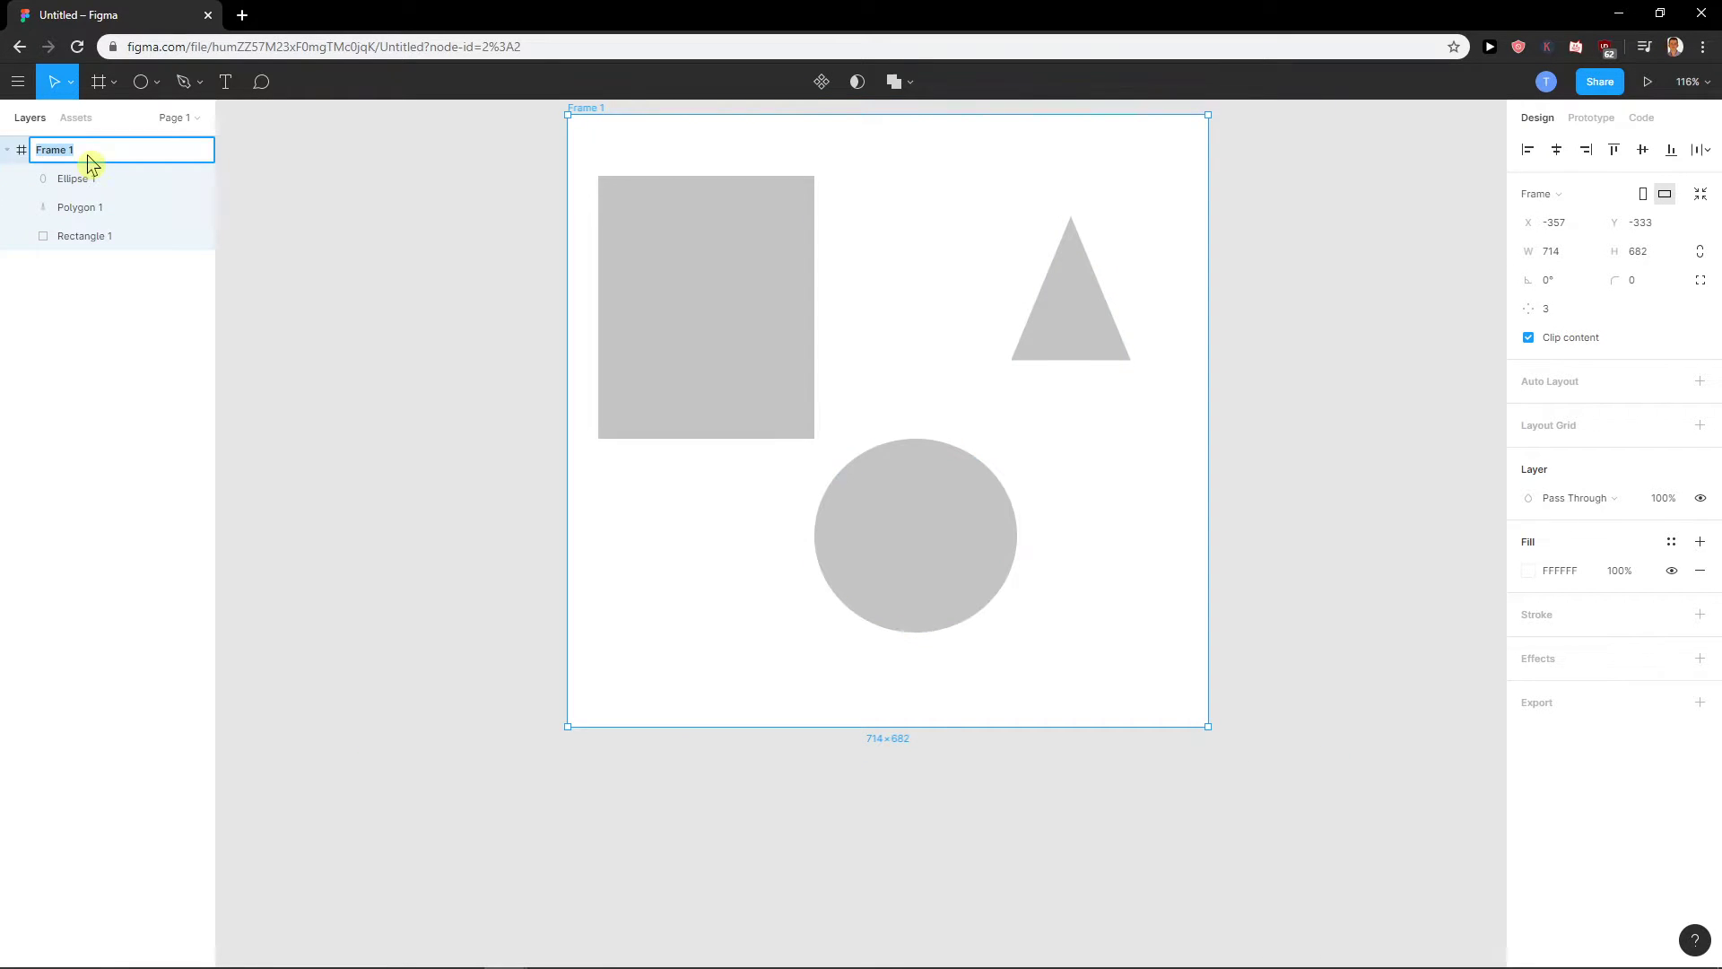
pyautogui.click(198, 415)
pyautogui.scroll(2, 523, 246)
pyautogui.moveTo(435, 113); pyautogui.dragTo(1377, 763)
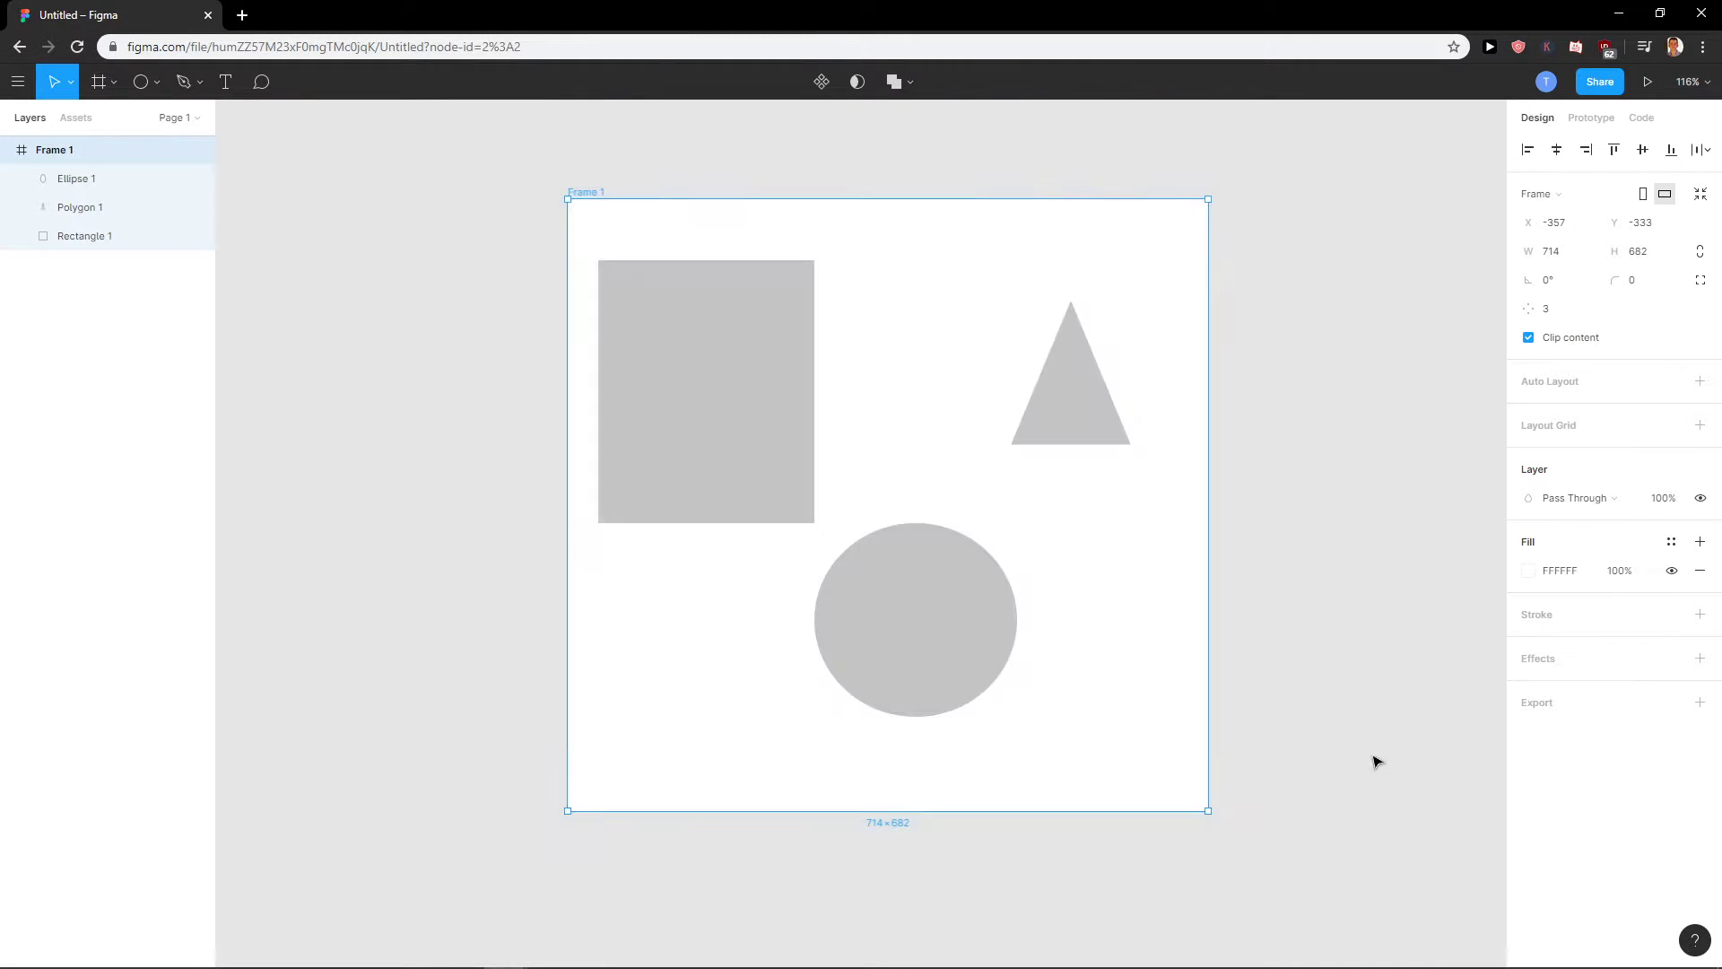
pyautogui.click(1699, 703)
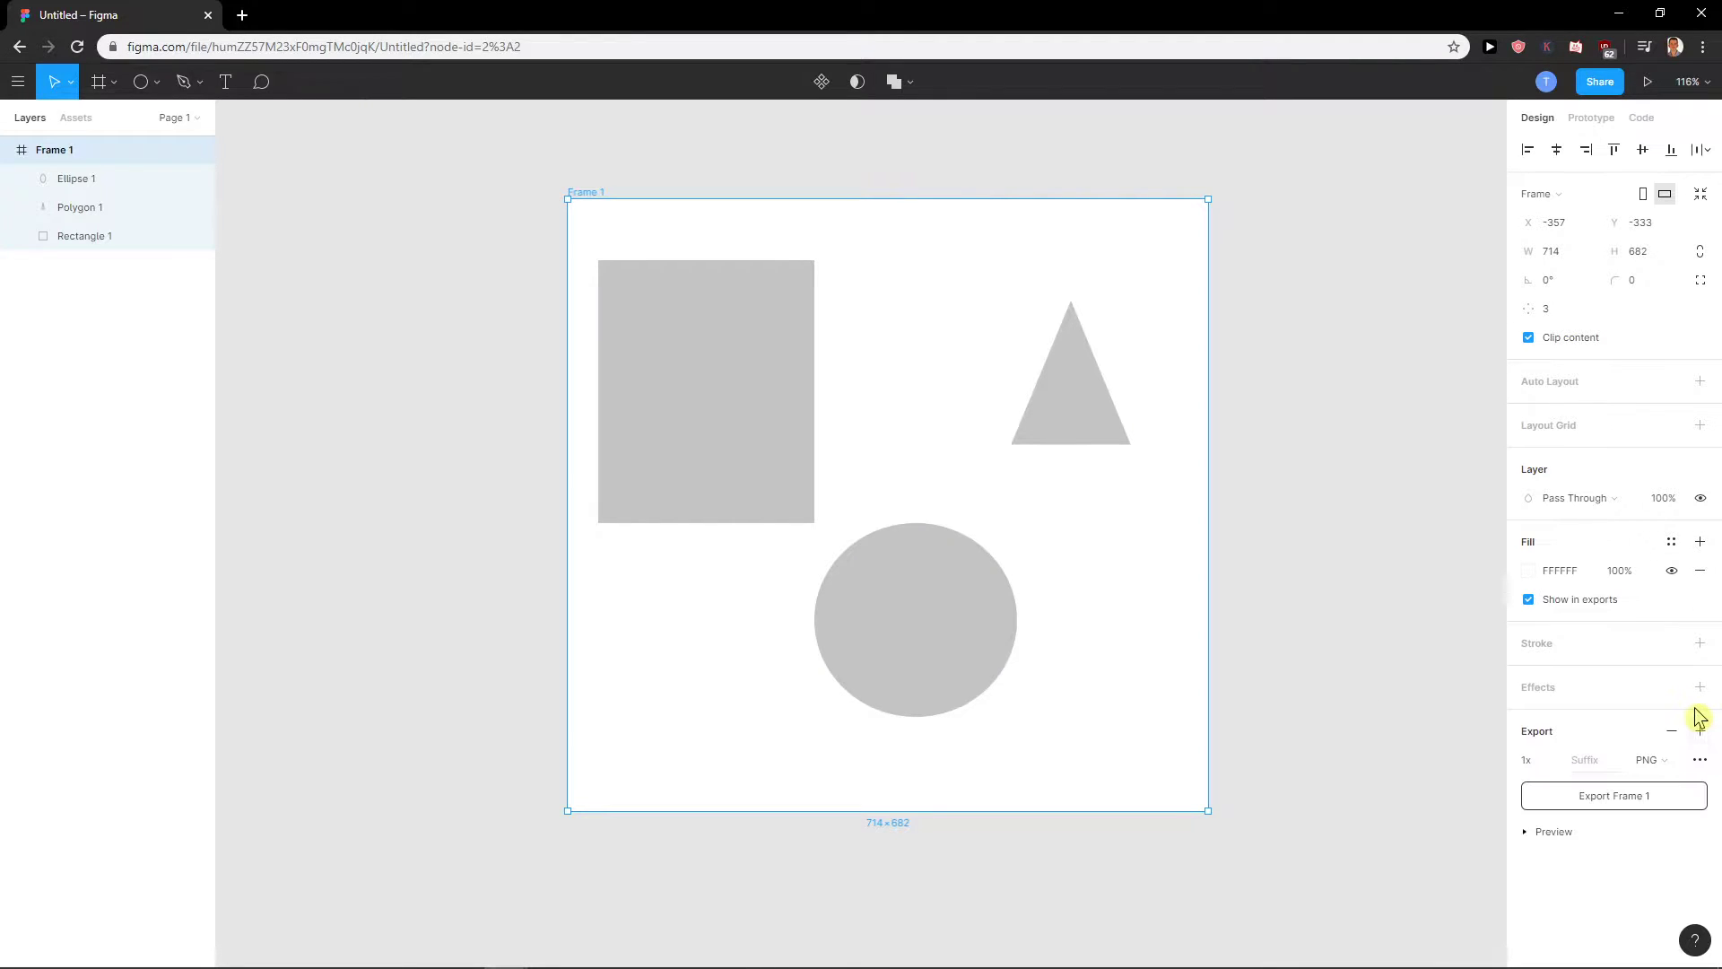
pyautogui.click(1594, 798)
pyautogui.click(96, 947)
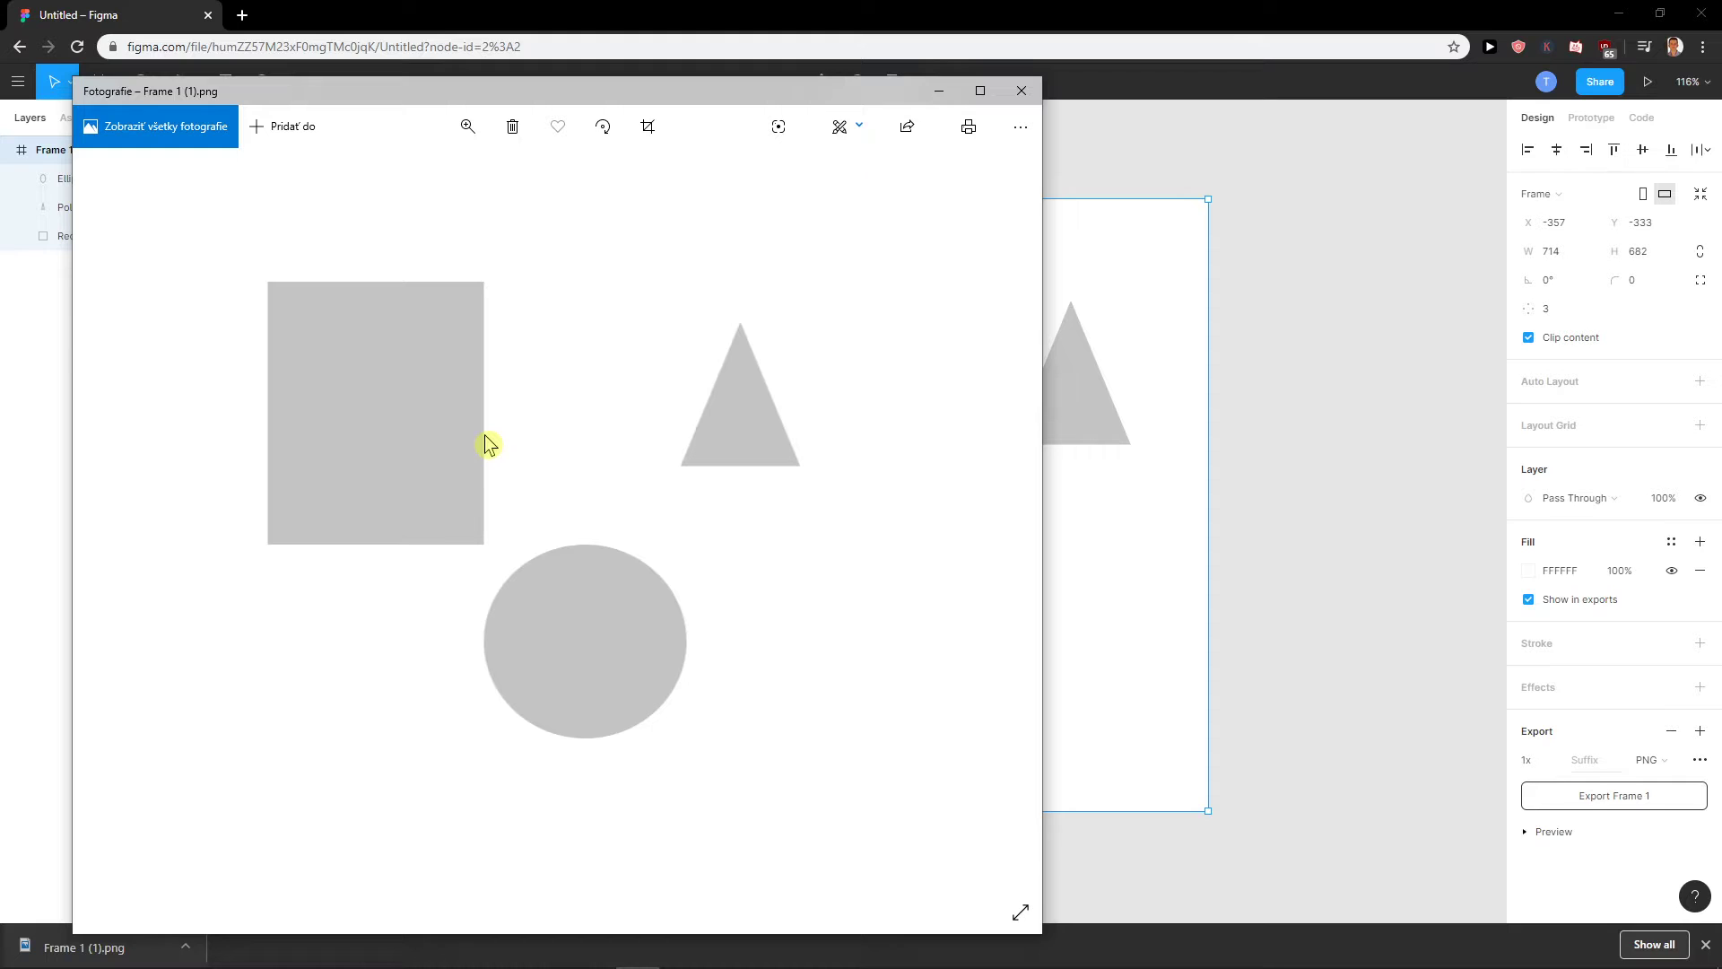
pyautogui.click(1036, 93)
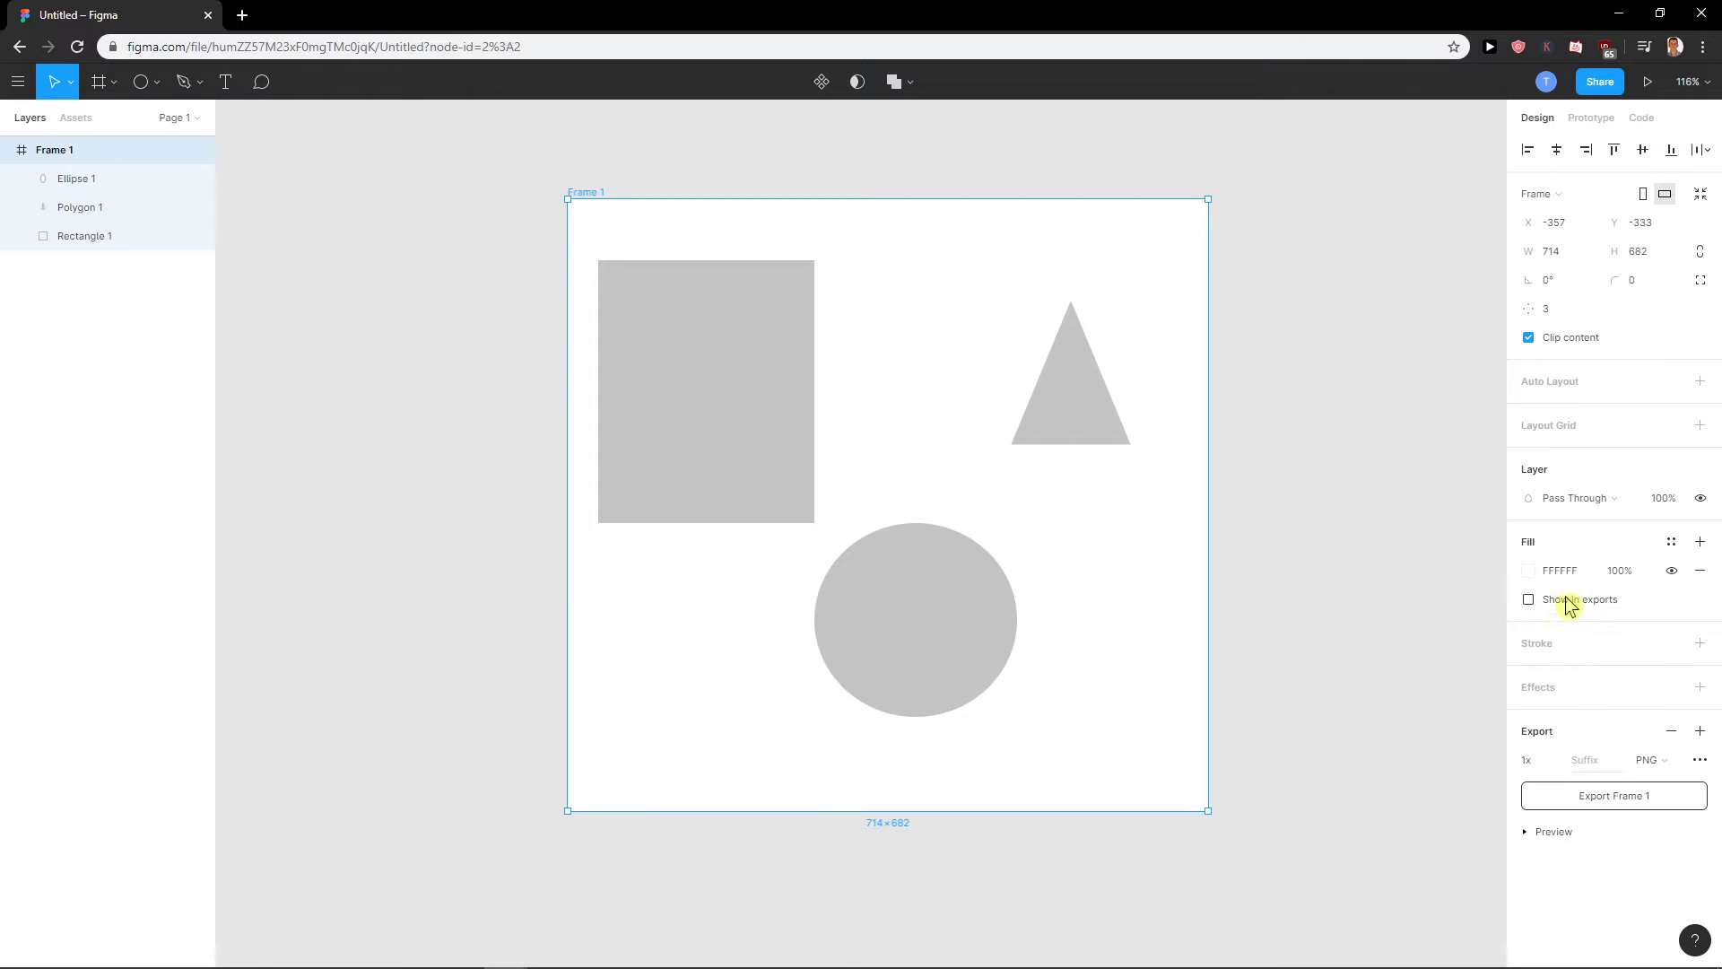
# - Exclude the frame's white fill from exports, export the frame as a 1x PNG and view the downloaded image
pyautogui.click(1615, 795)
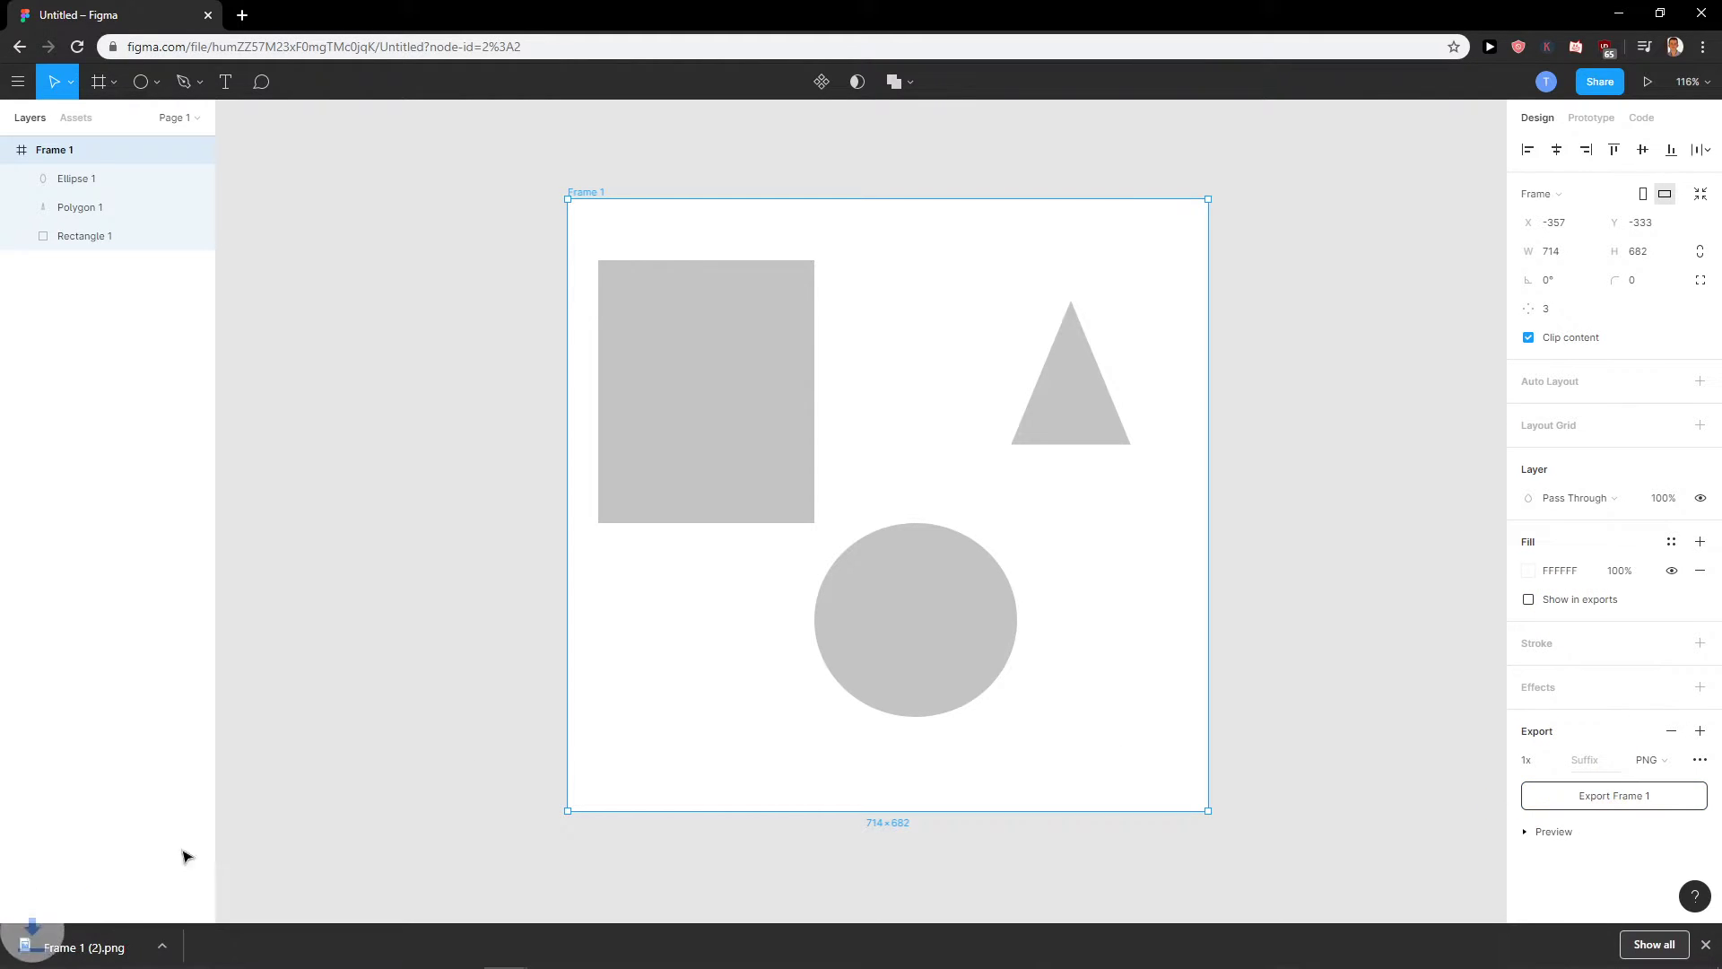
pyautogui.click(86, 947)
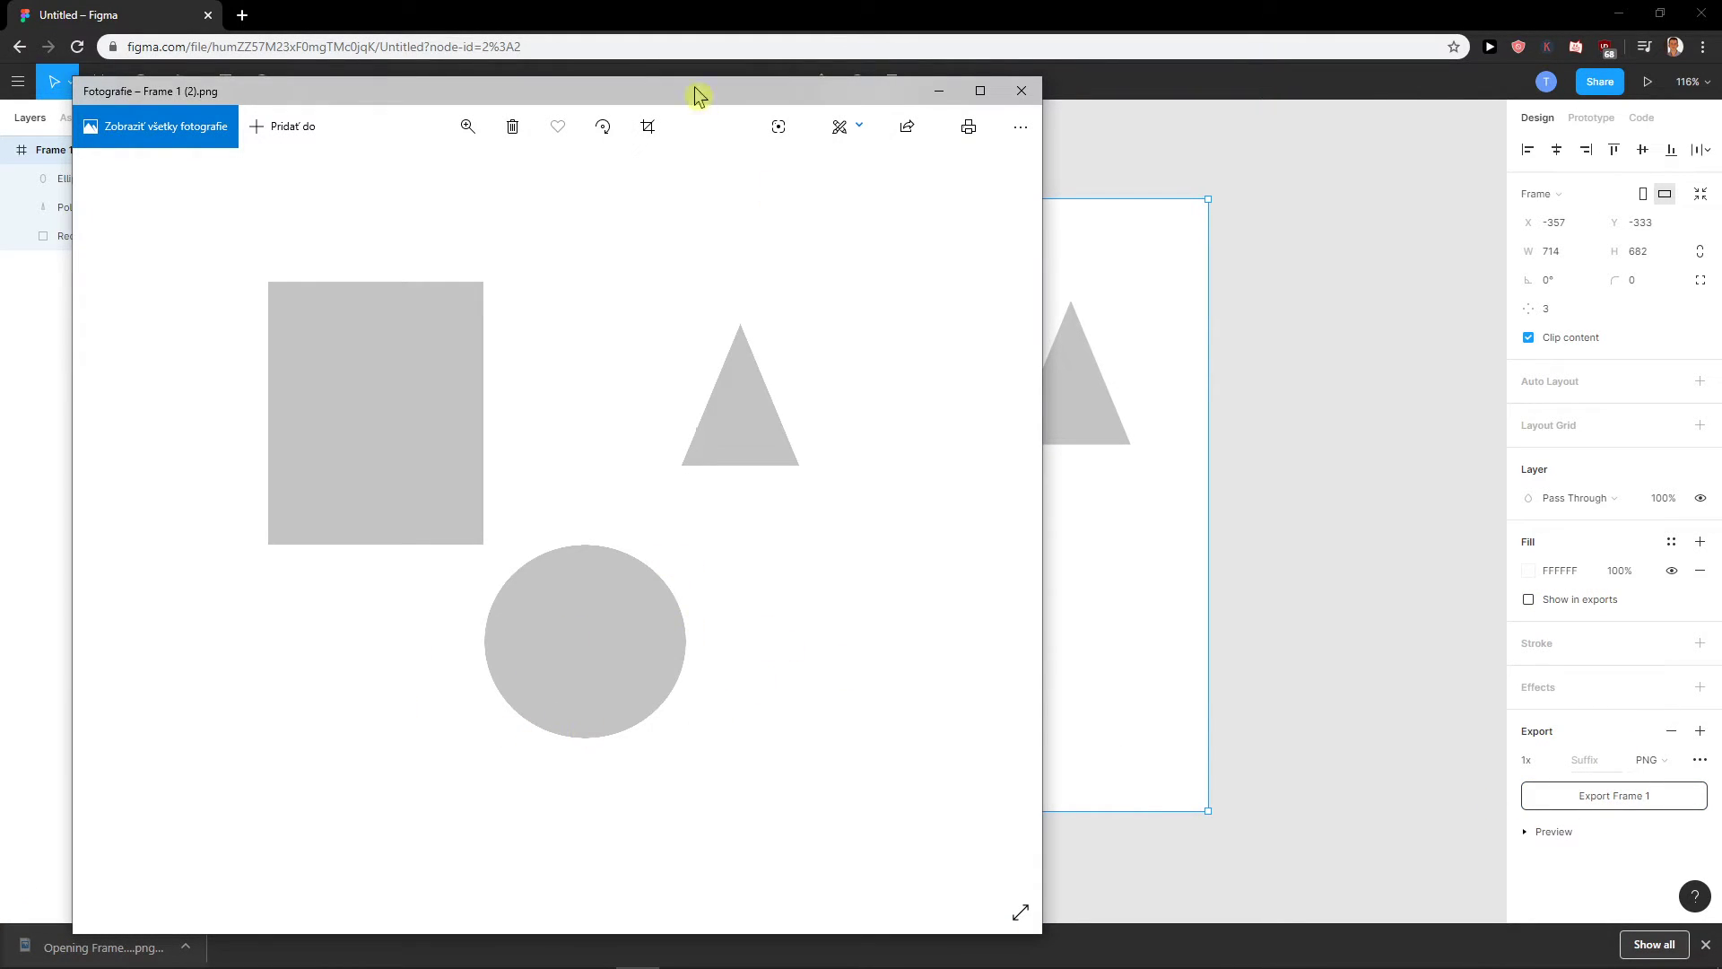
pyautogui.click(1017, 96)
# - Examine the export preview of the frame with its fill excluded
pyautogui.click(1526, 831)
pyautogui.scroll(-2, 1588, 817)
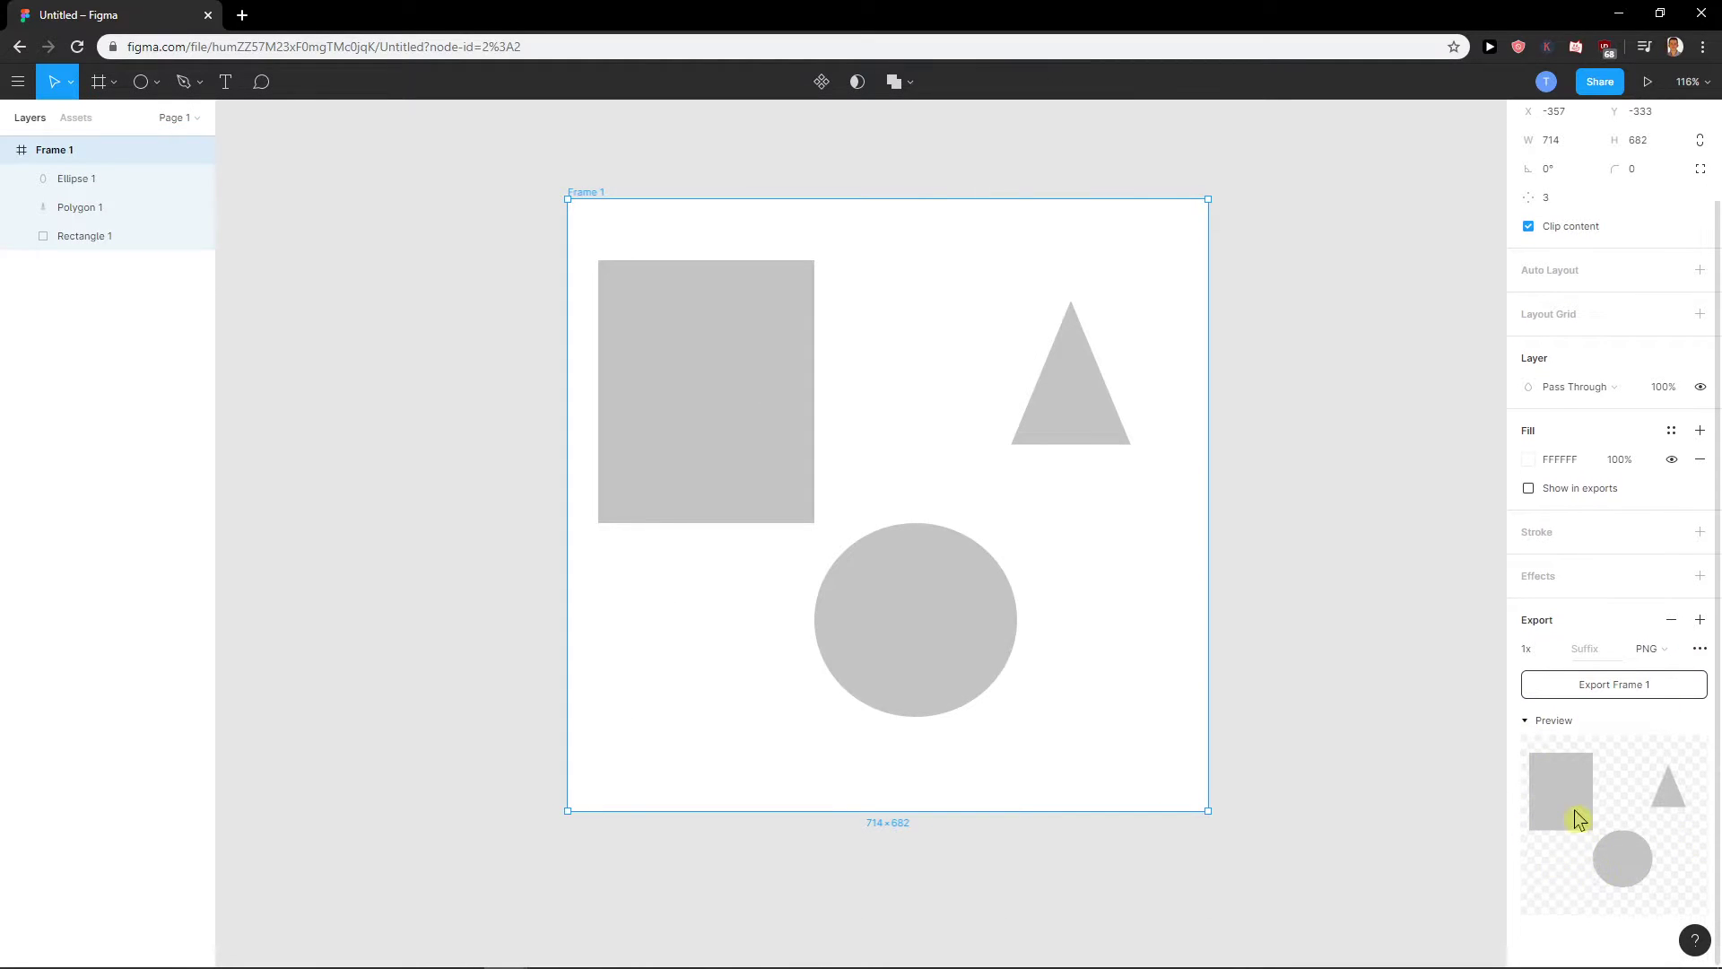
pyautogui.click(1403, 825)
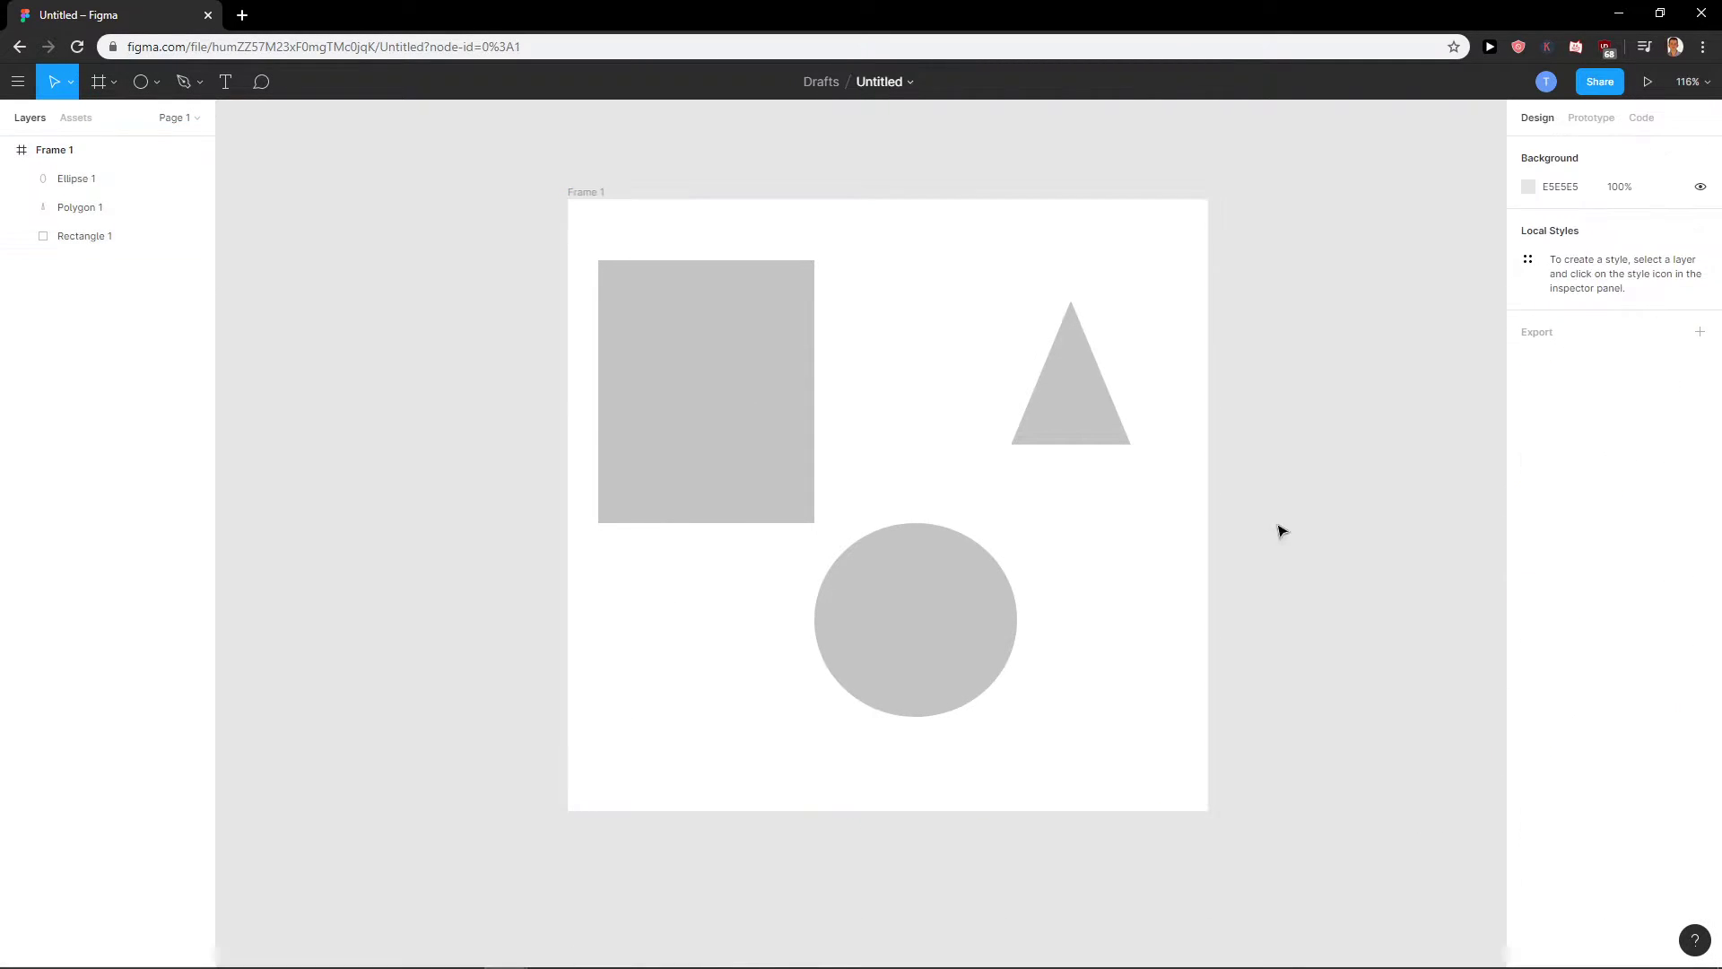
# - Include the frame's white fill in exports again and examine the export preview
pyautogui.moveTo(492, 167); pyautogui.dragTo(1278, 834)
pyautogui.click(1529, 832)
pyautogui.click(1529, 832)
pyautogui.scroll(-3, 1488, 850)
pyautogui.scroll(-2, 1543, 781)
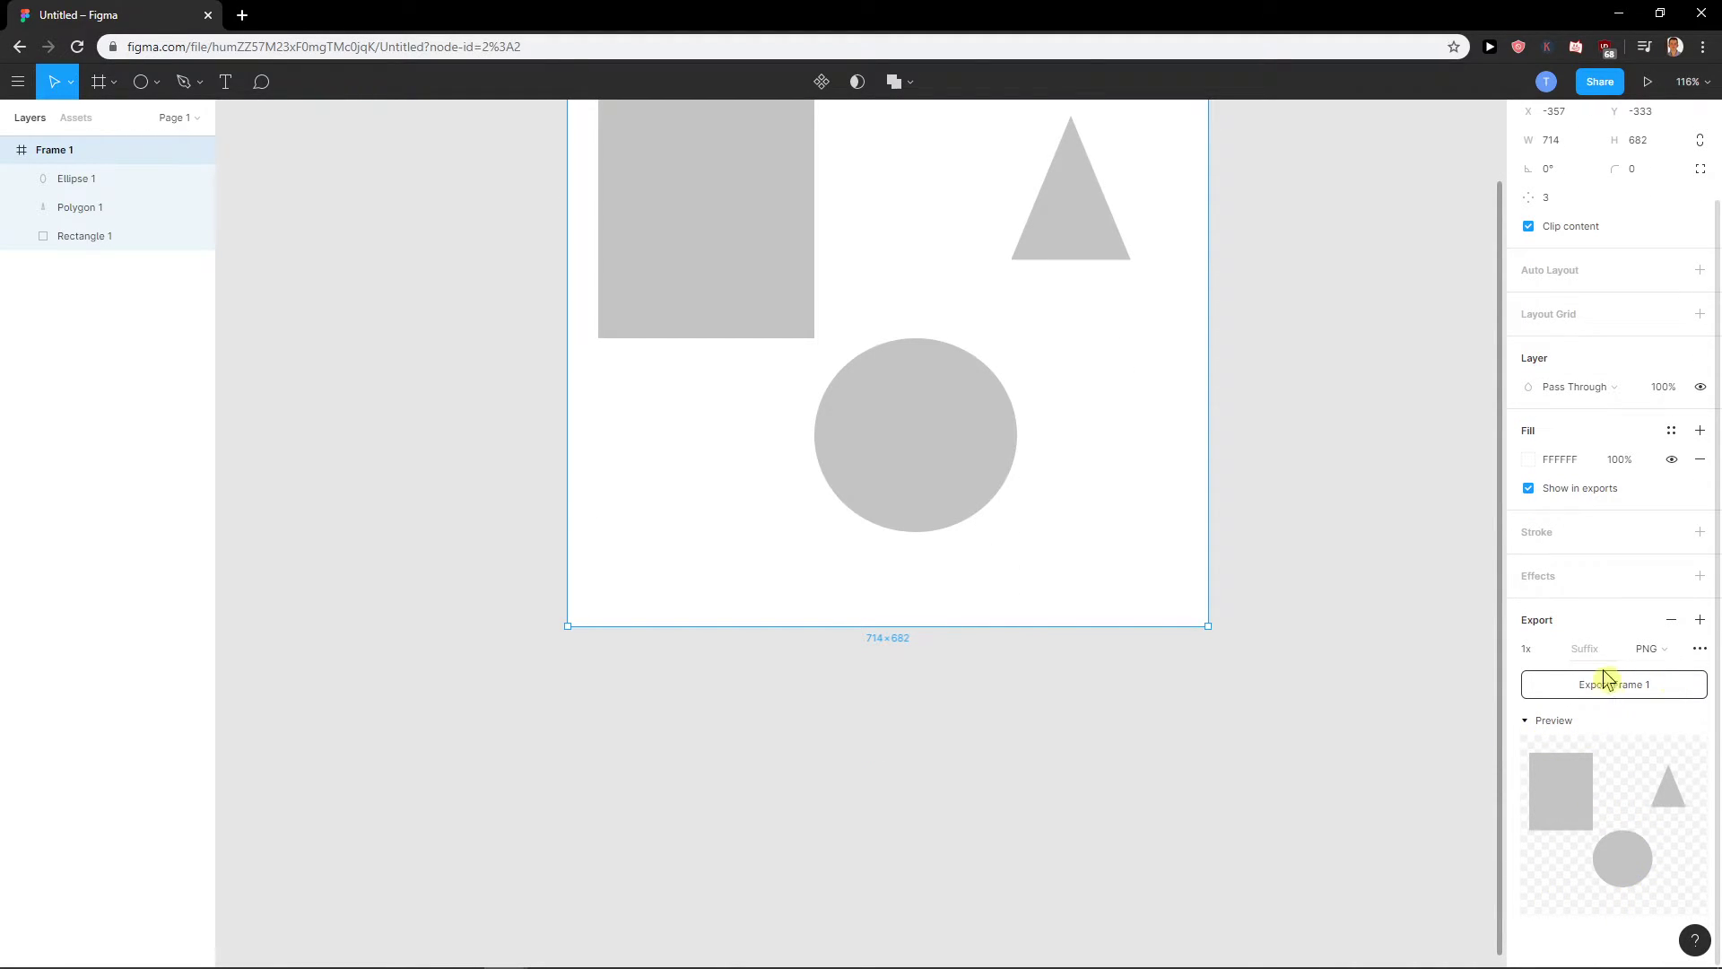
pyautogui.scroll(1, 1368, 738)
pyautogui.scroll(1, 1371, 739)
pyautogui.click(1050, 741)
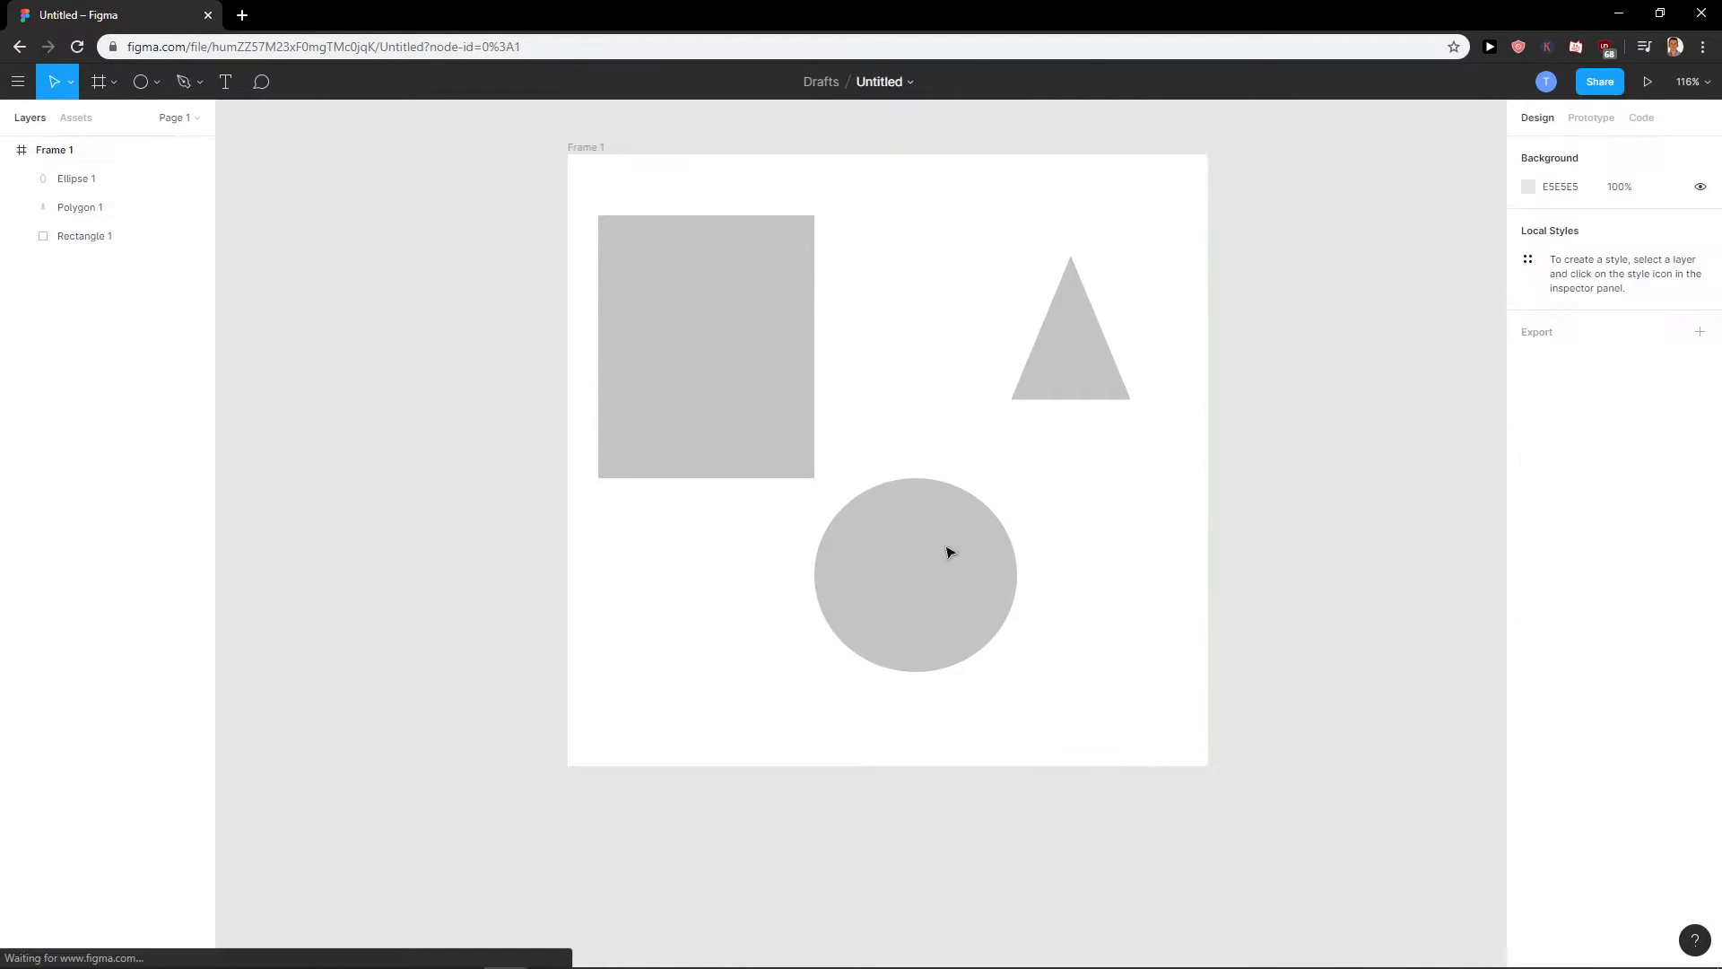
# - Reselect the whole frame and check its export preview with the white fill included
pyautogui.click(771, 431)
pyautogui.click(866, 579)
pyautogui.moveTo(1288, 812); pyautogui.dragTo(333, 124)
pyautogui.scroll(-2, 1576, 870)
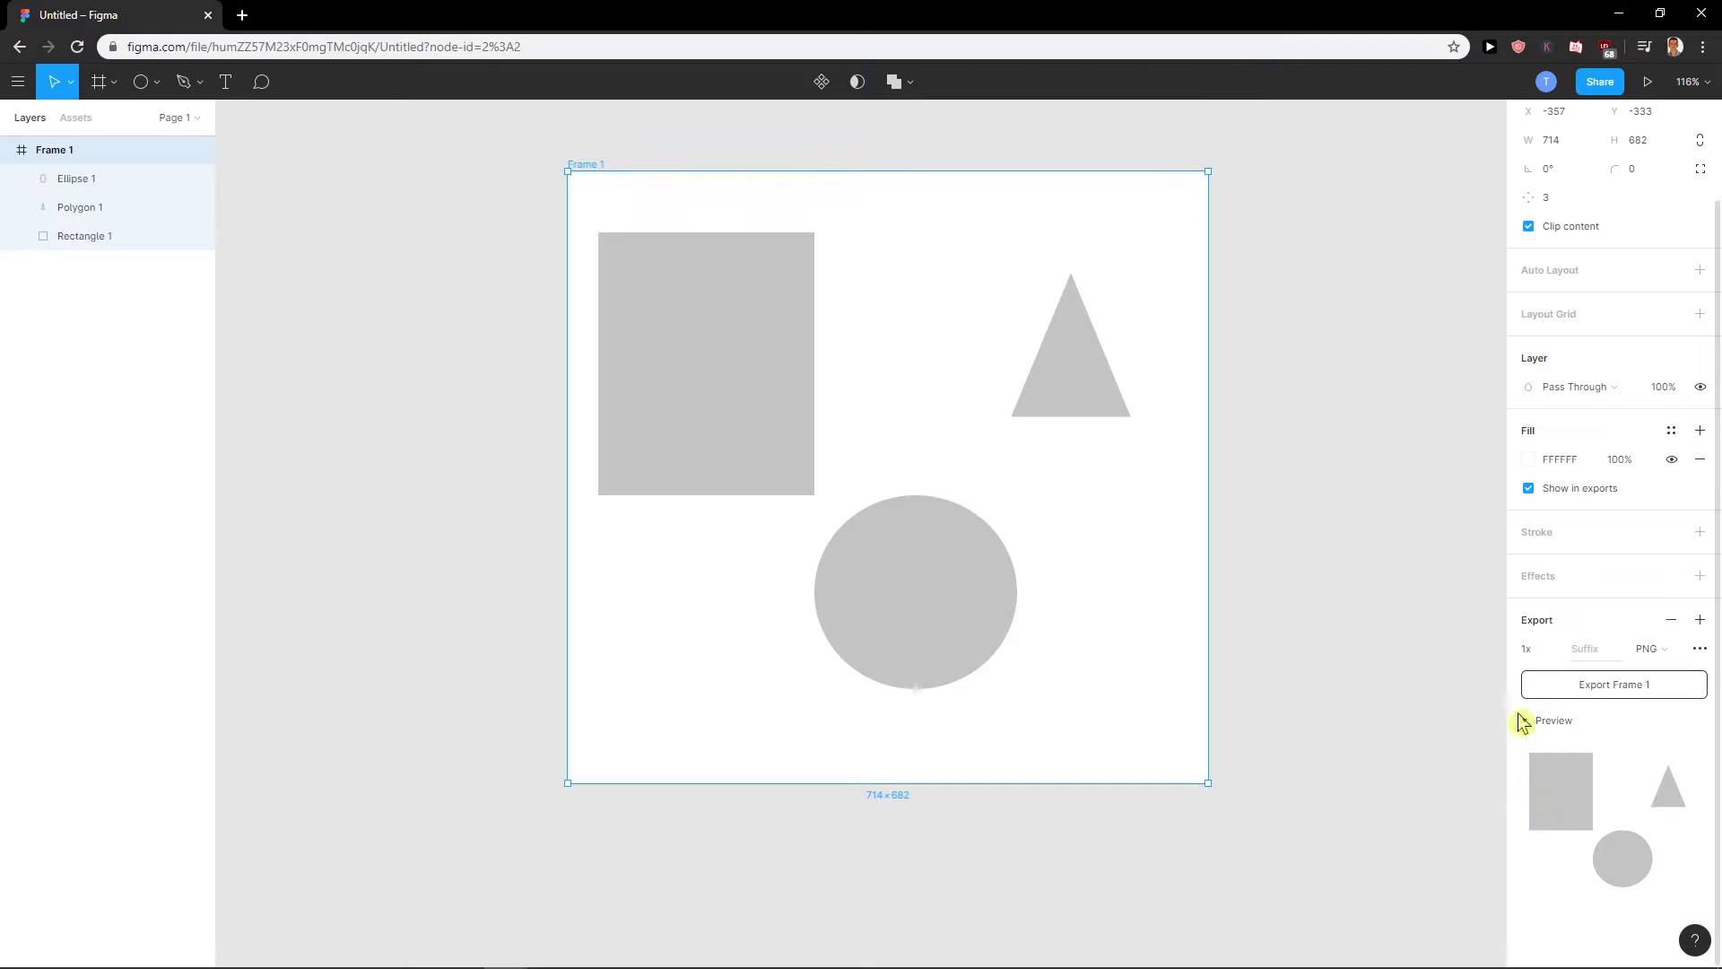
# - Exclude the frame's white fill from exports, reselect the whole frame and check its export preview
pyautogui.click(1529, 489)
pyautogui.click(1286, 735)
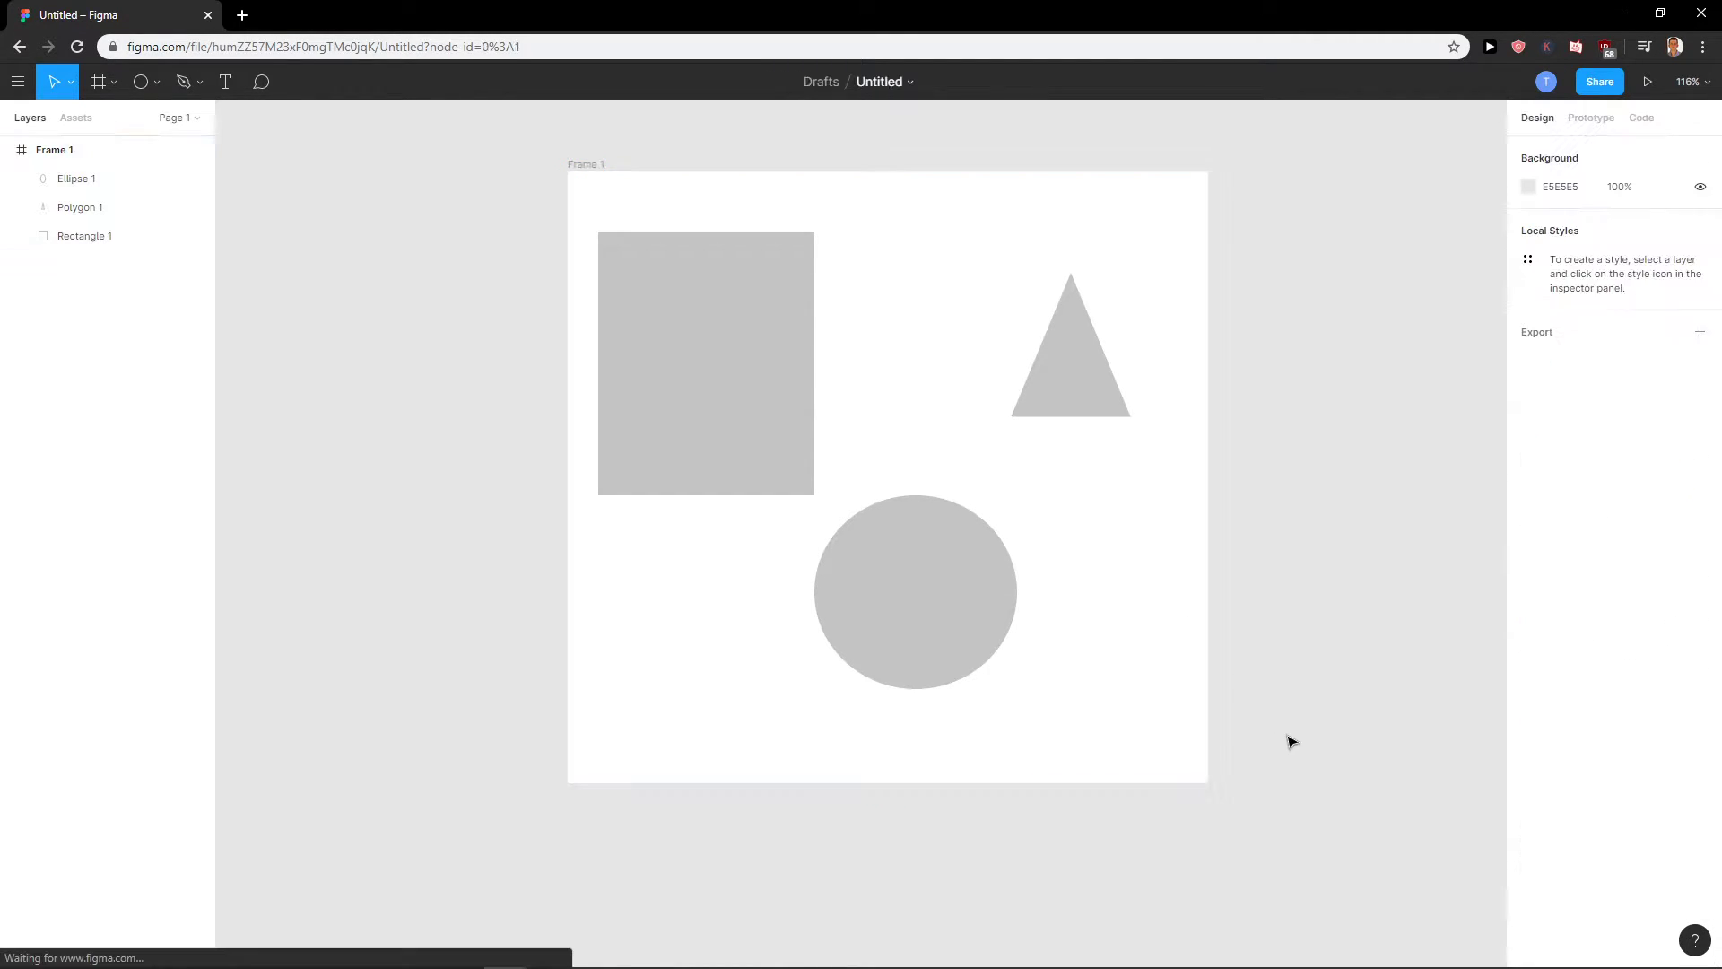
pyautogui.scroll(1, 1288, 738)
pyautogui.moveTo(349, 148); pyautogui.dragTo(1351, 803)
pyautogui.click(1345, 801)
pyautogui.moveTo(1350, 931); pyautogui.dragTo(419, 154)
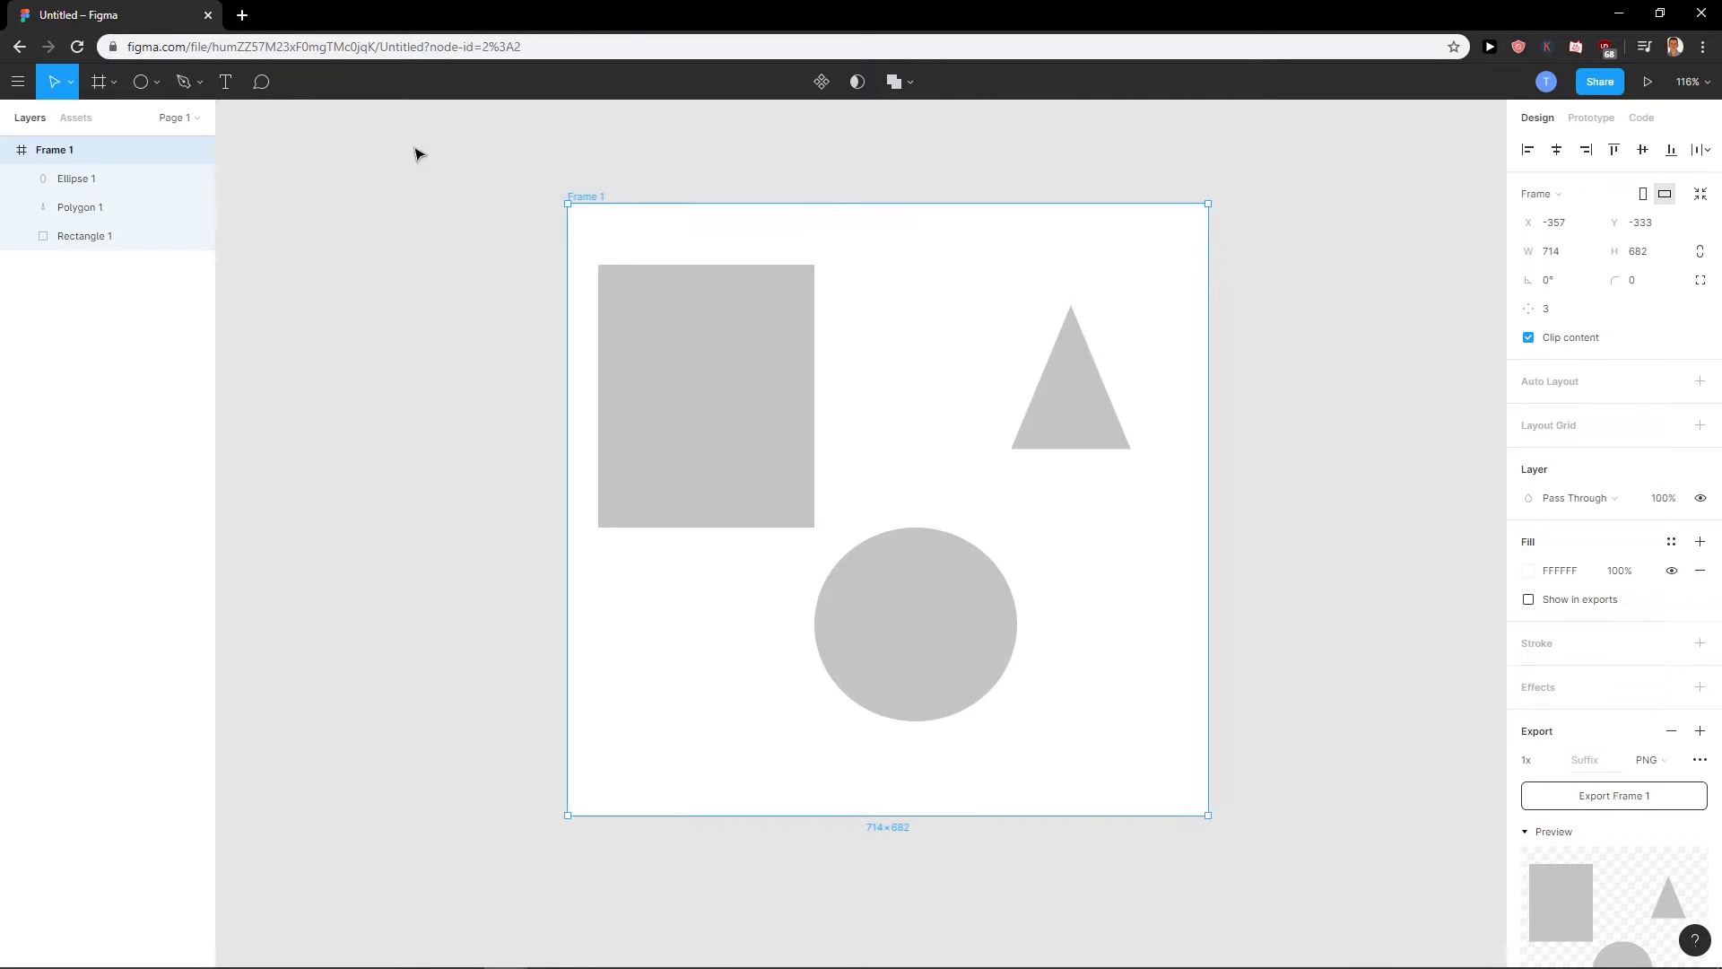
pyautogui.scroll(-2, 1715, 861)
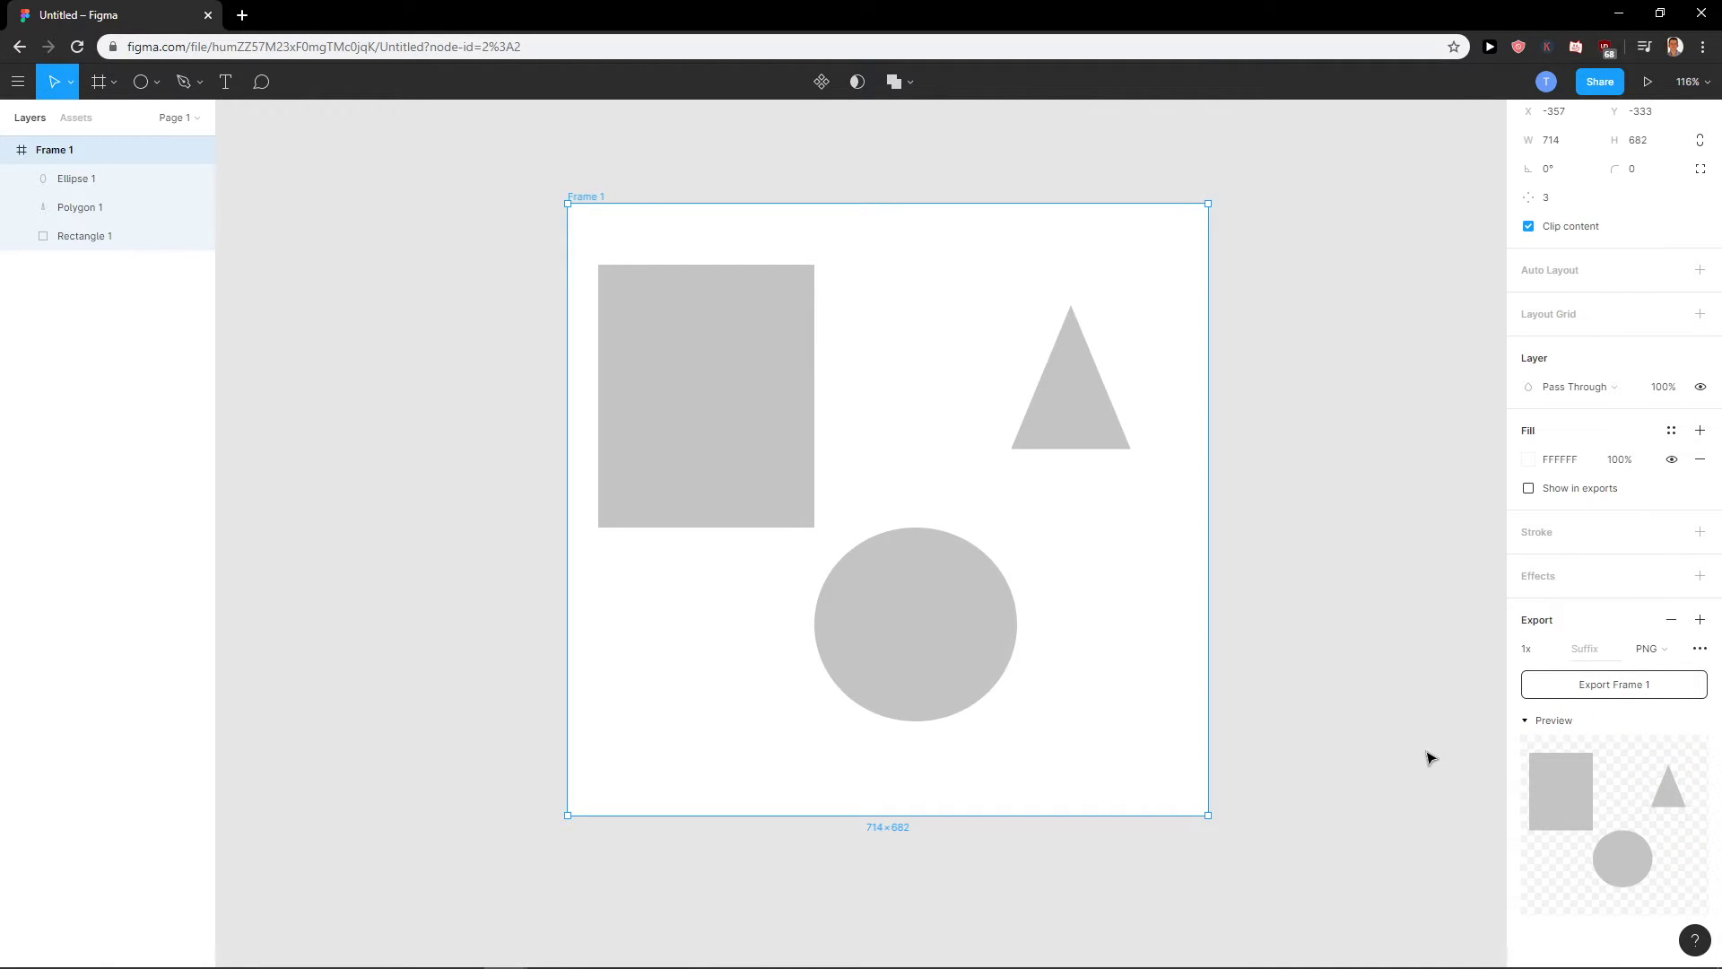
pyautogui.click(1373, 752)
pyautogui.scroll(1, 1341, 731)
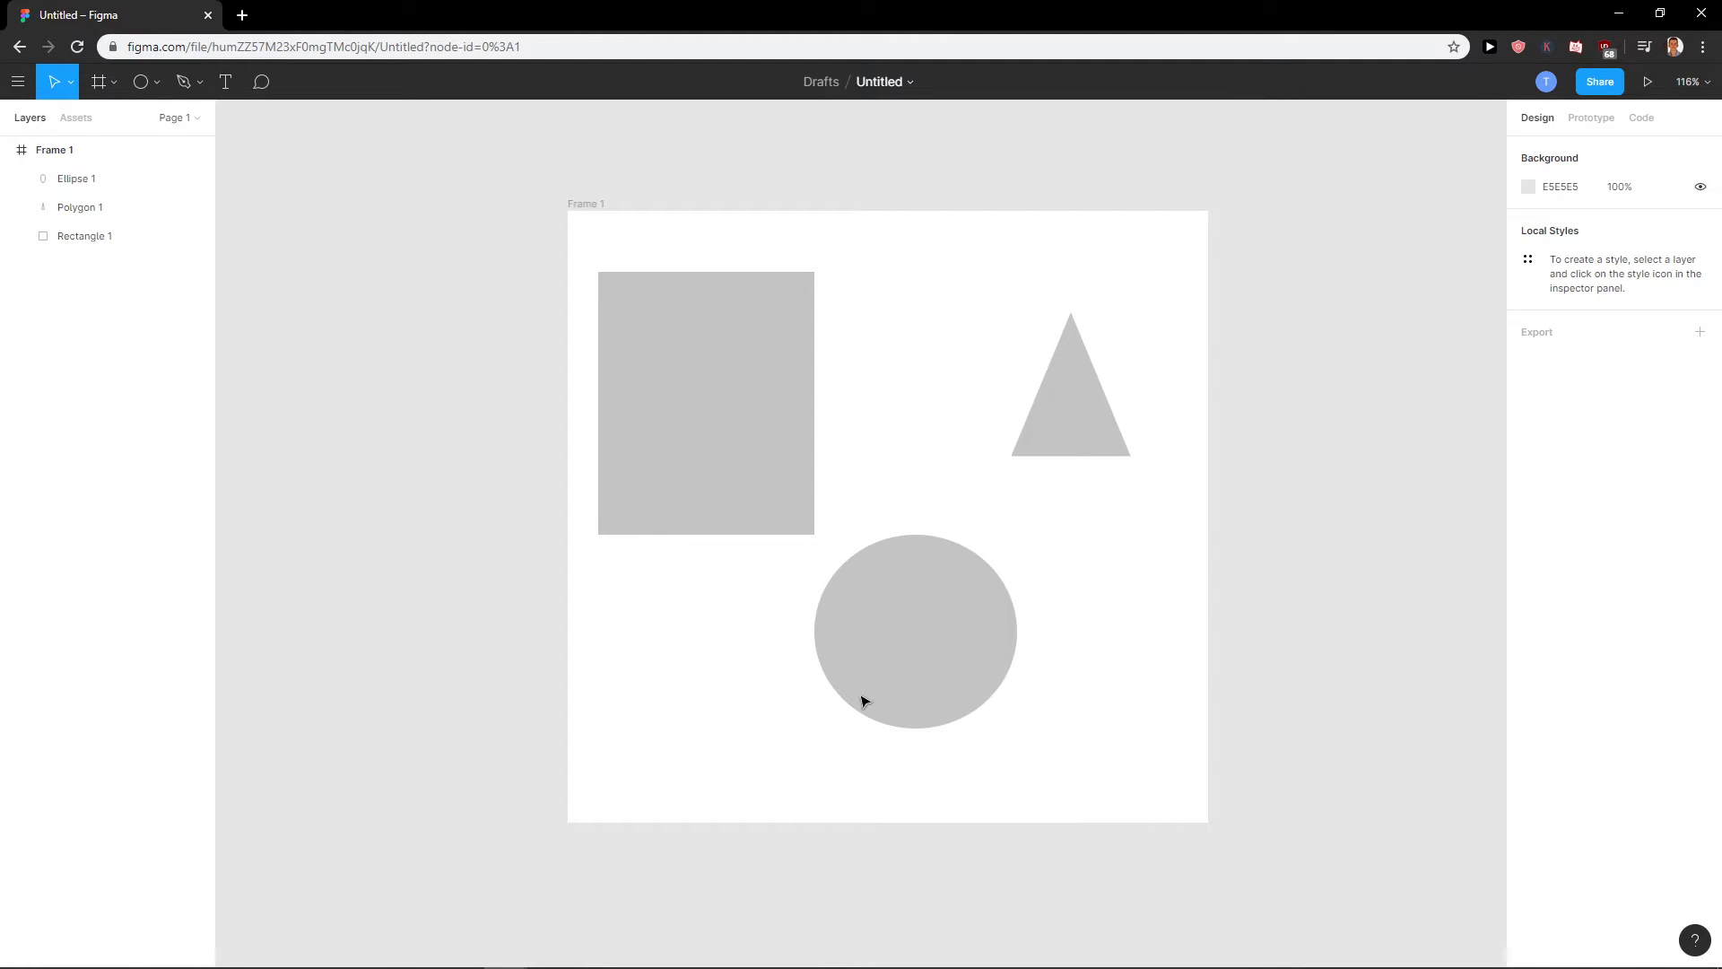
# - Fill the circle with solid red FF0000 and move it so that it partly overlaps the triangle
pyautogui.click(889, 676)
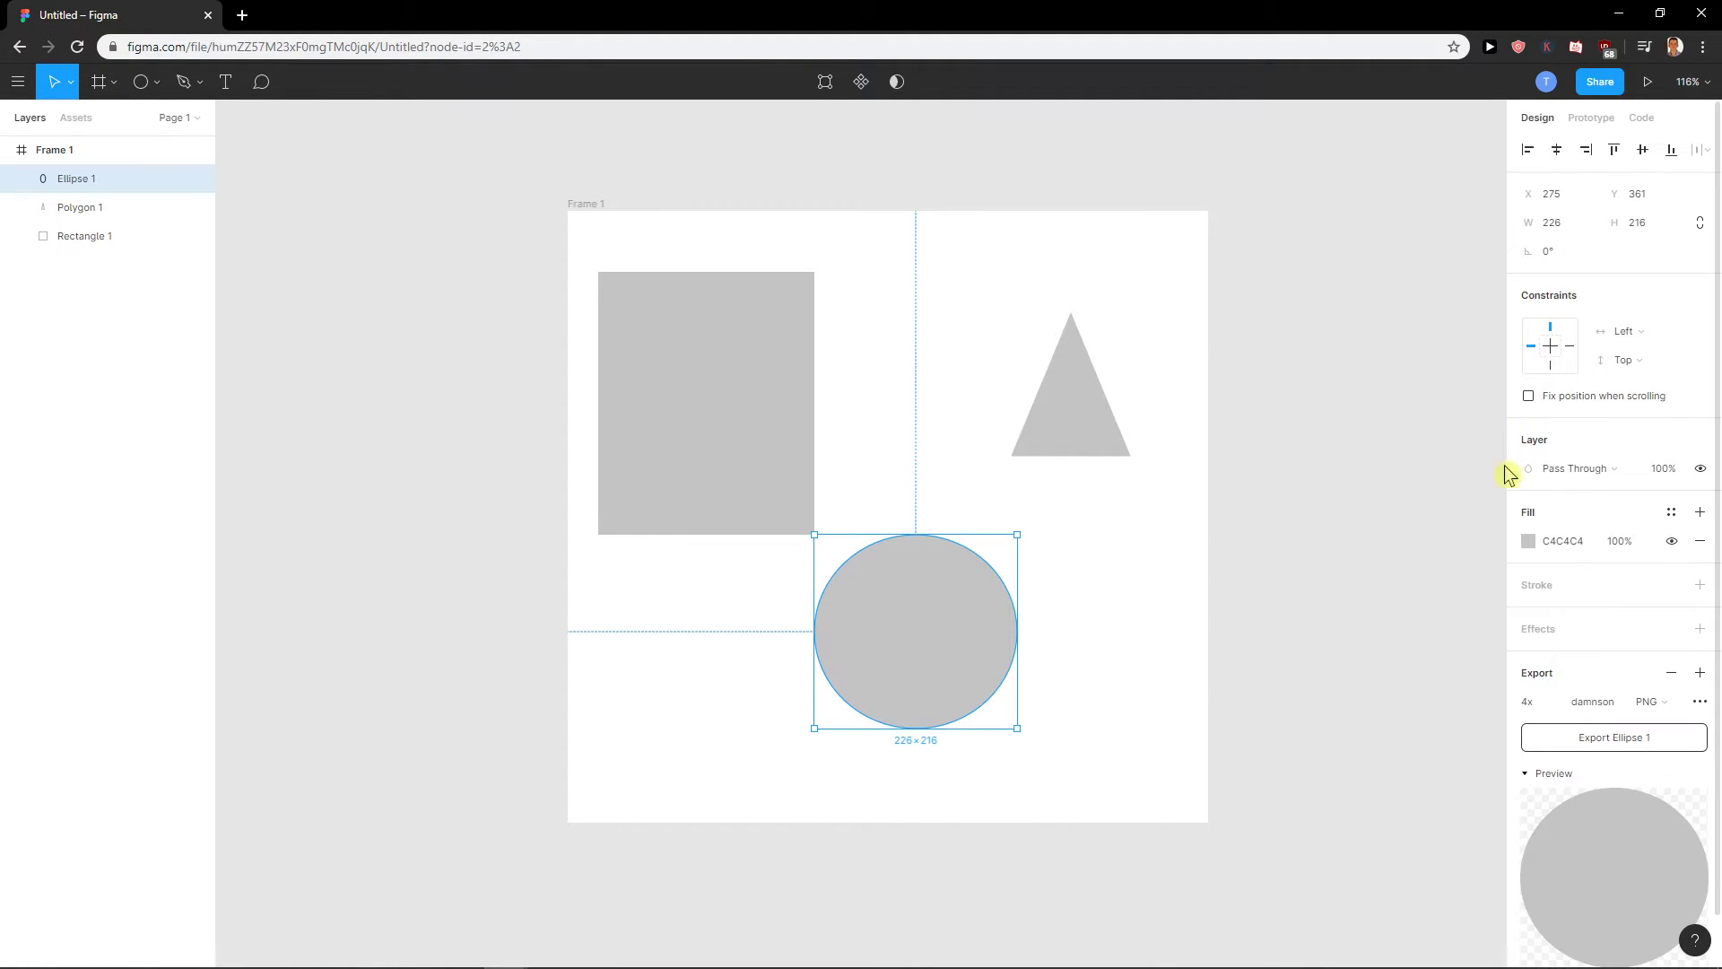
pyautogui.click(1532, 540)
pyautogui.moveTo(1451, 545); pyautogui.dragTo(1642, 425)
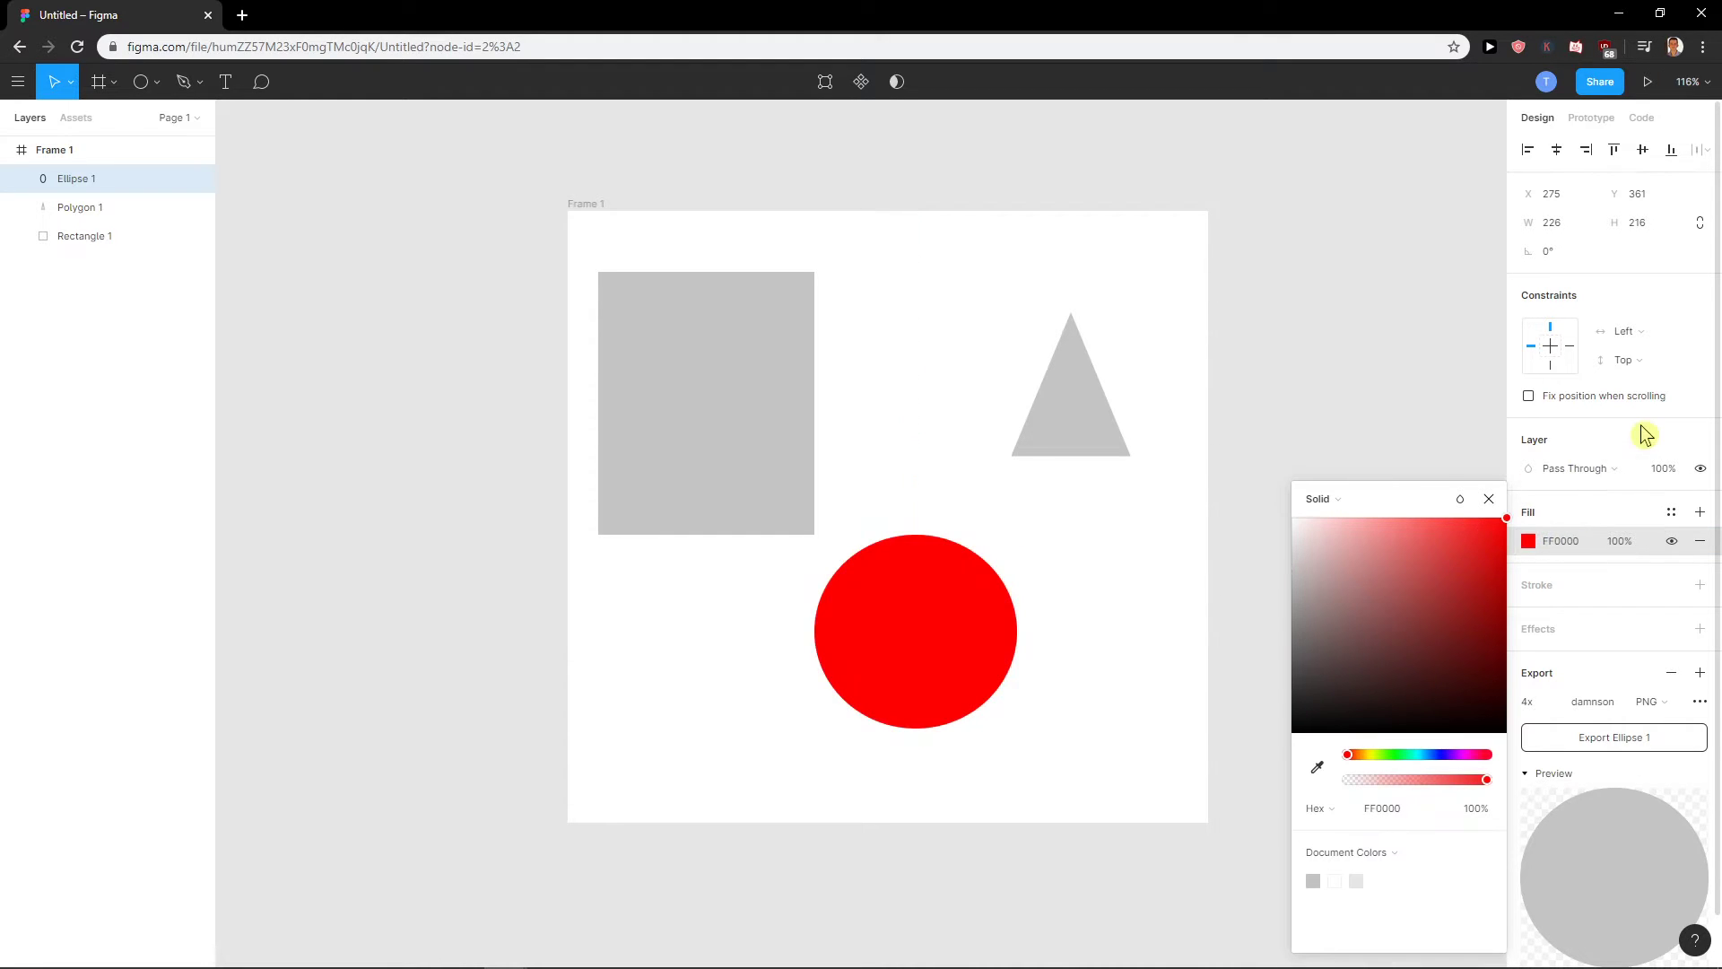
pyautogui.click(1166, 583)
pyautogui.moveTo(909, 650); pyautogui.dragTo(969, 471)
pyautogui.click(1131, 508)
# - Add a 1x PNG export setting to the triangle and check its export preview
pyautogui.click(1119, 442)
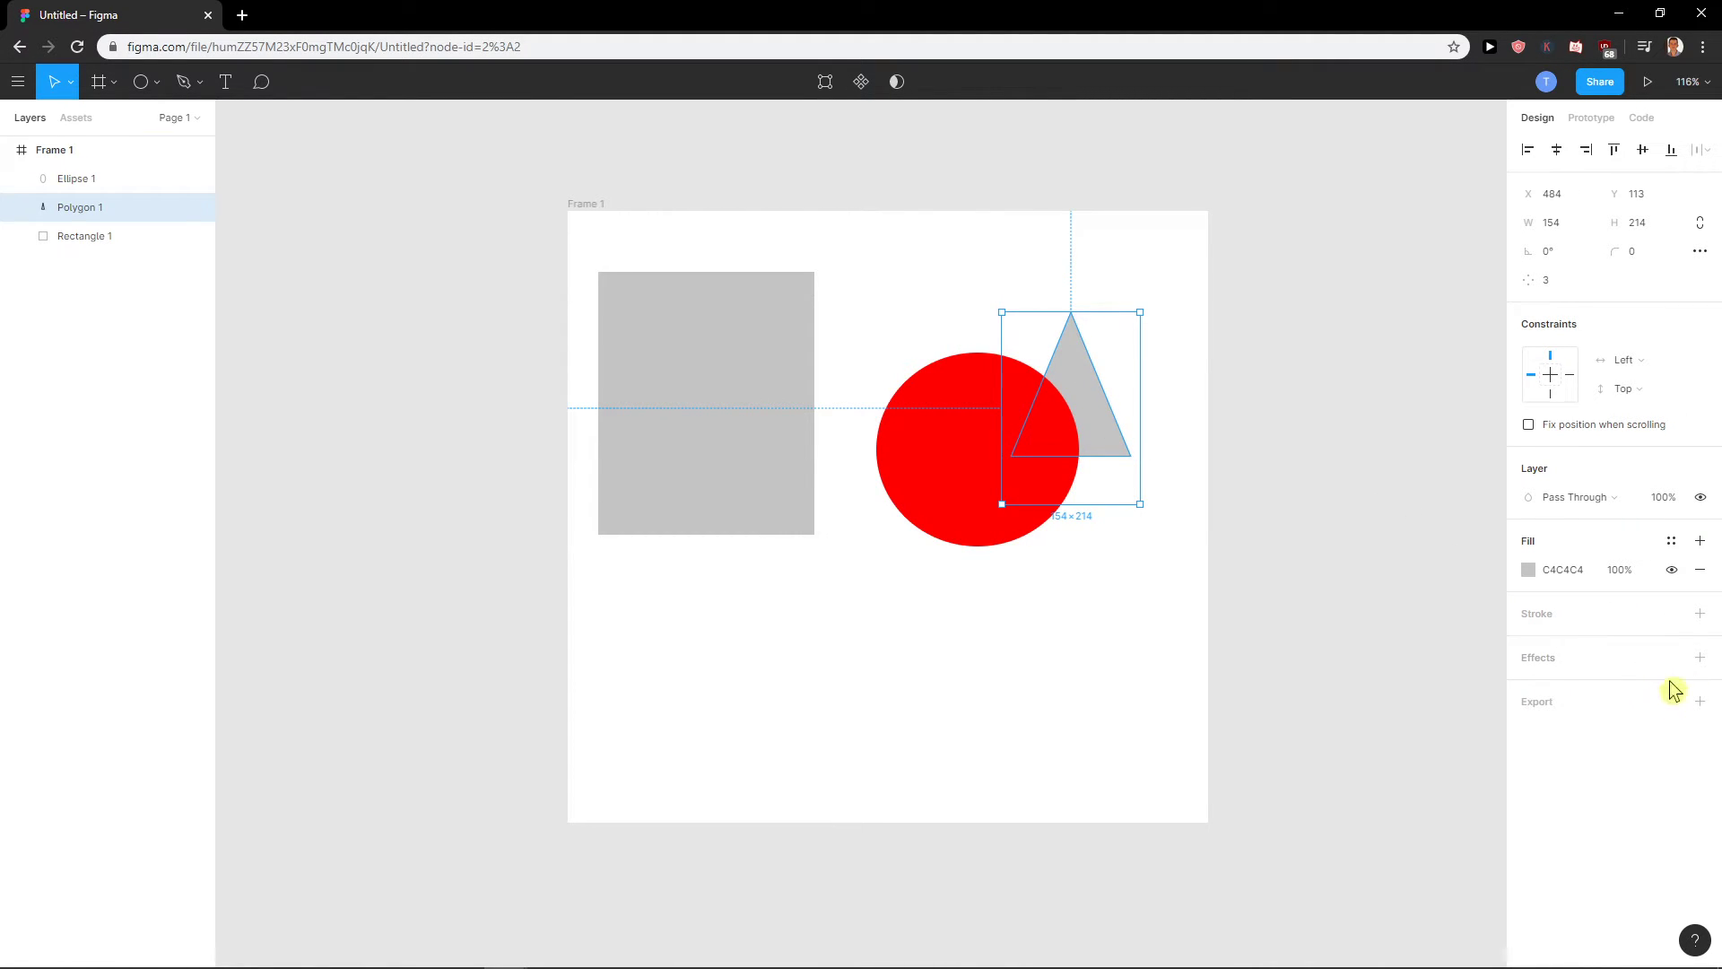
pyautogui.click(1700, 701)
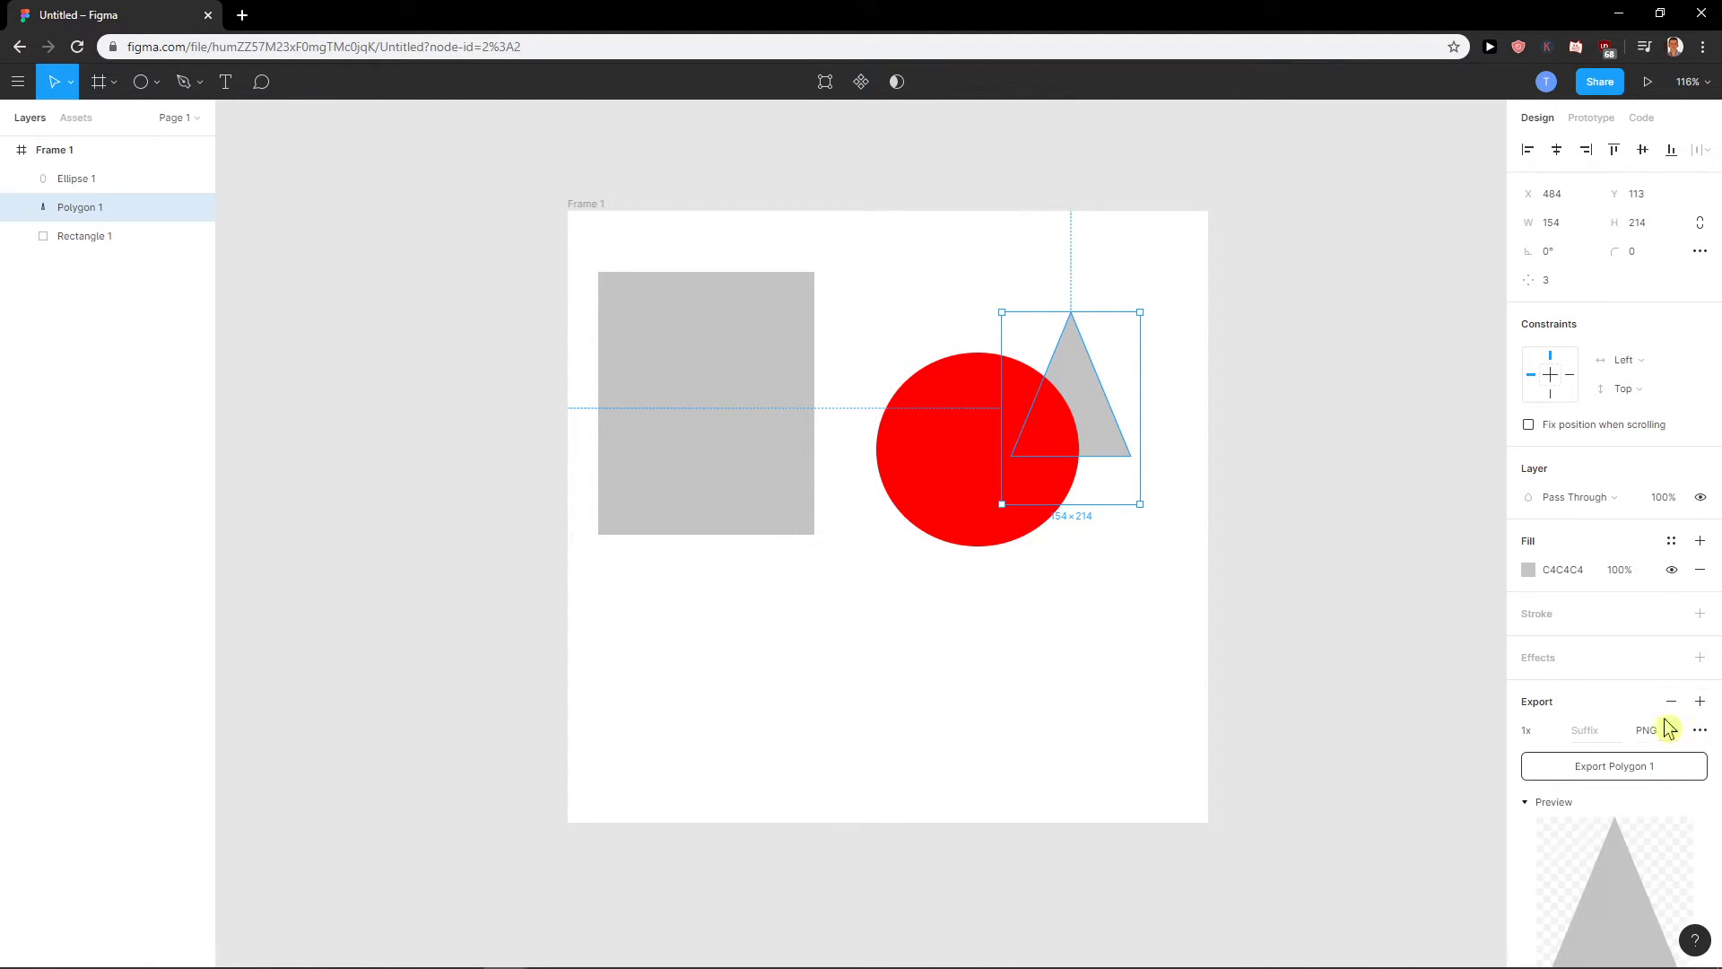
pyautogui.scroll(-1, 1632, 726)
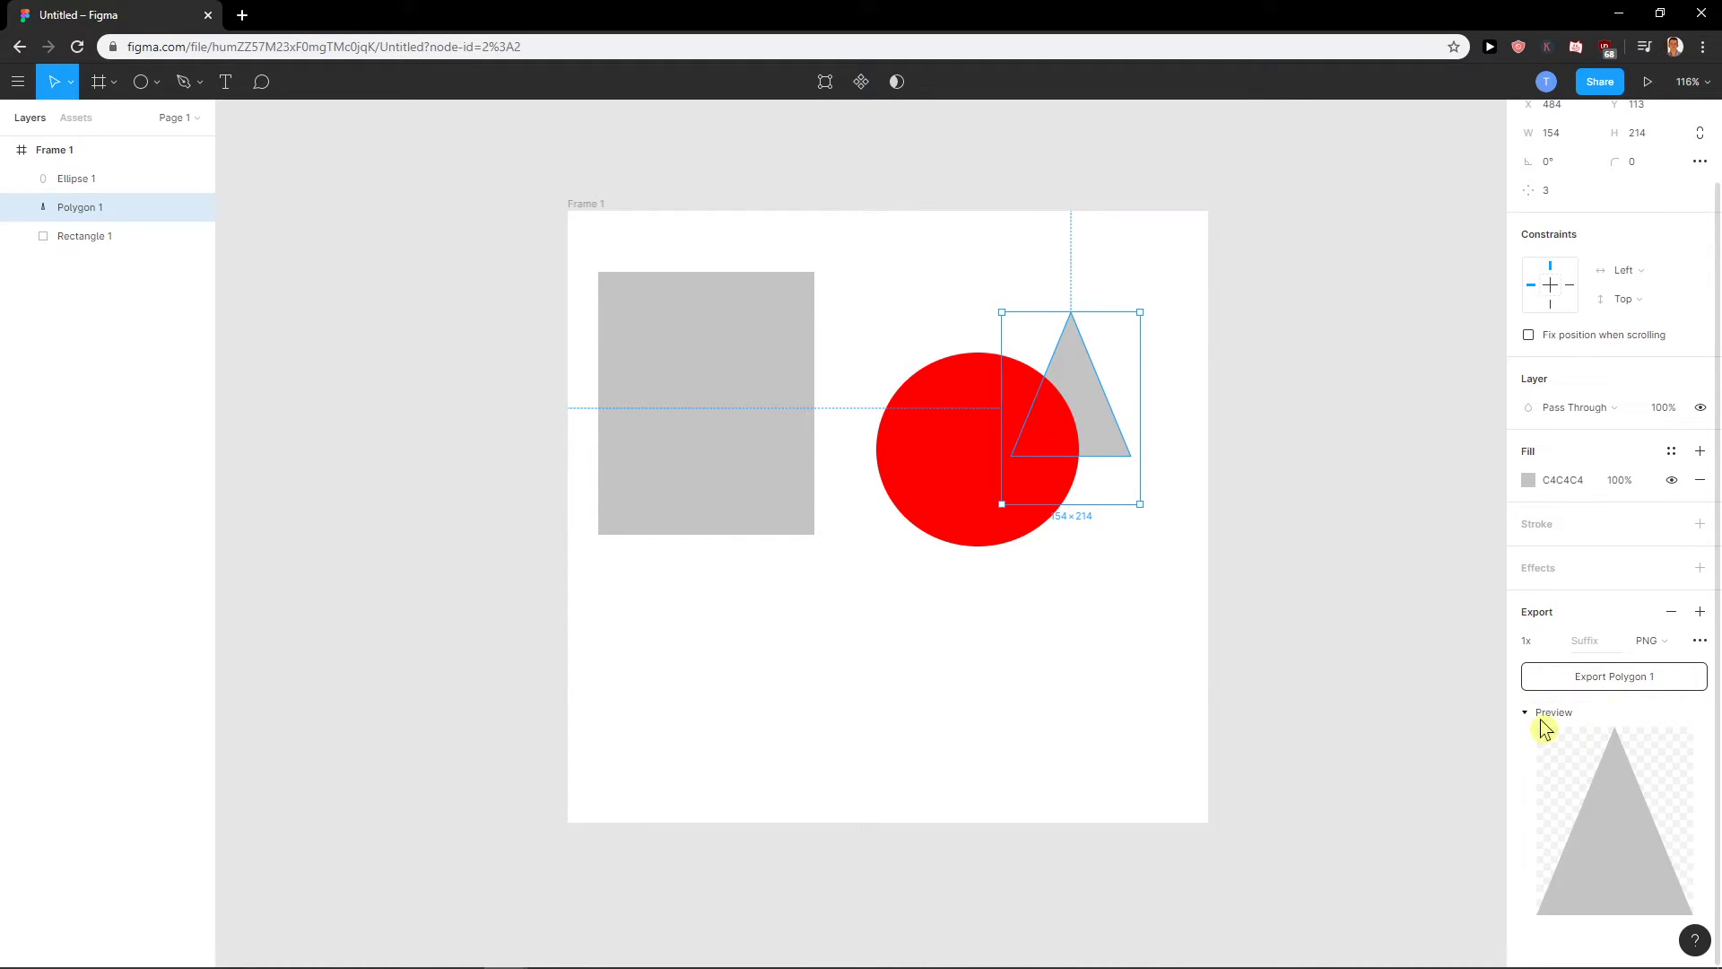
pyautogui.click(1048, 648)
pyautogui.click(1085, 398)
pyautogui.scroll(-1, 1588, 834)
# - Disable Contents Only for the triangle's export and reselect the triangle to check the updated export preview
pyautogui.click(1699, 641)
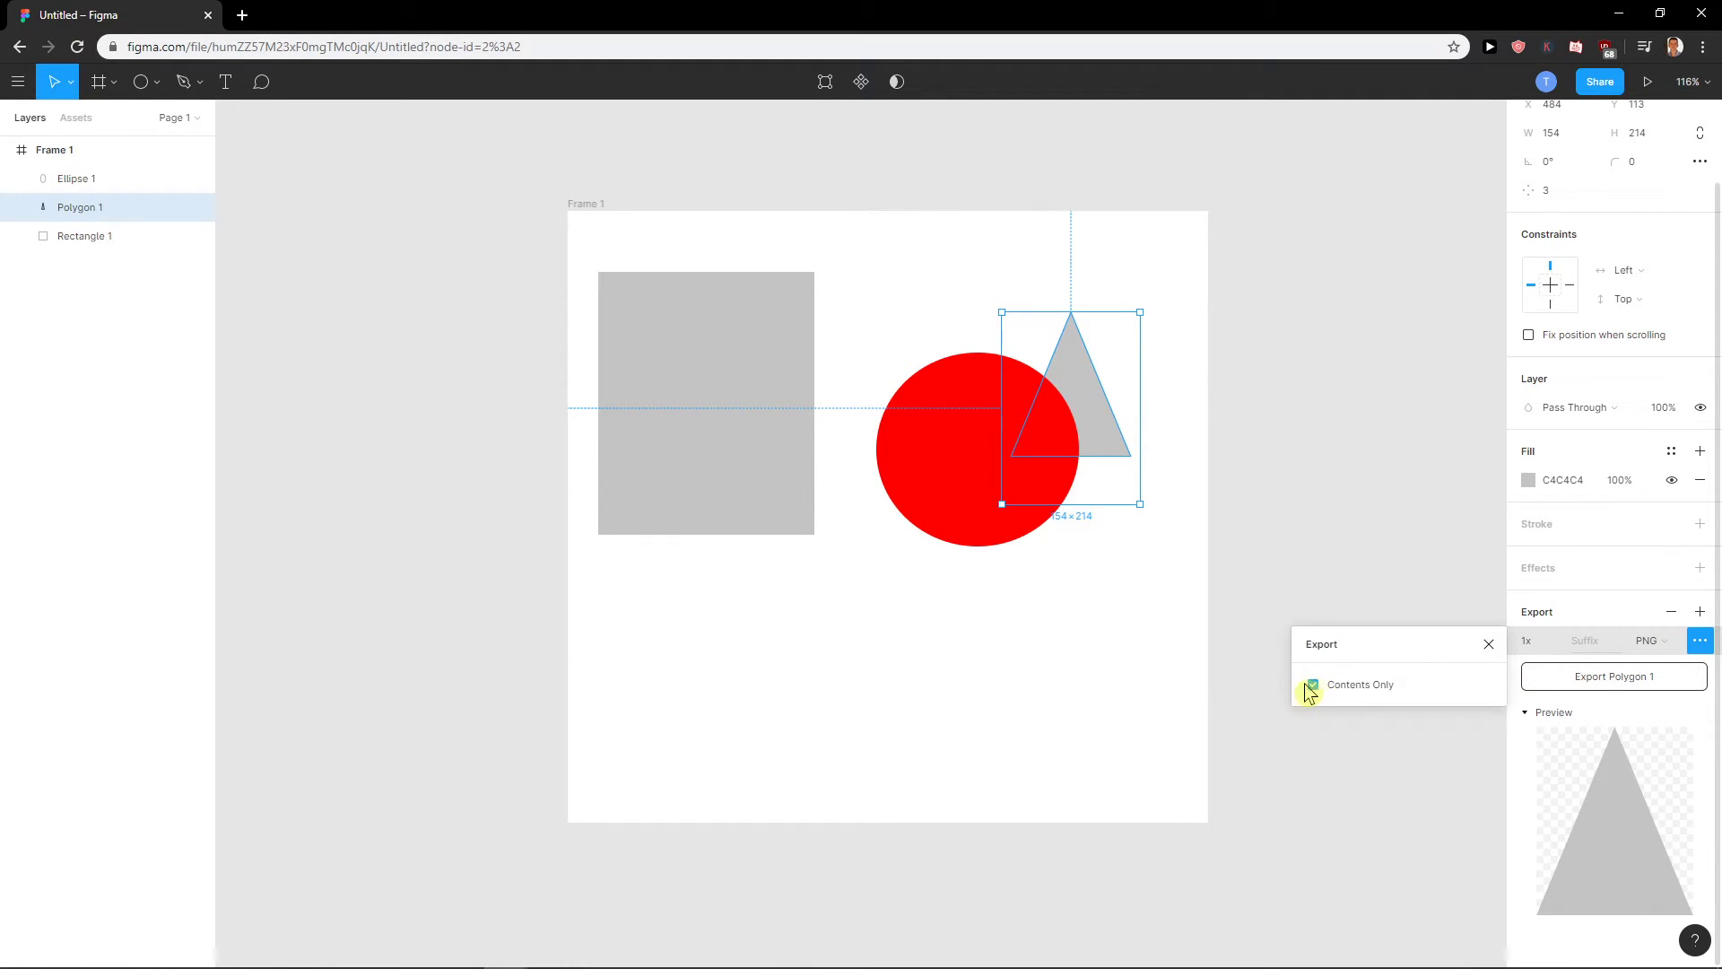
pyautogui.click(1272, 780)
pyautogui.click(1123, 451)
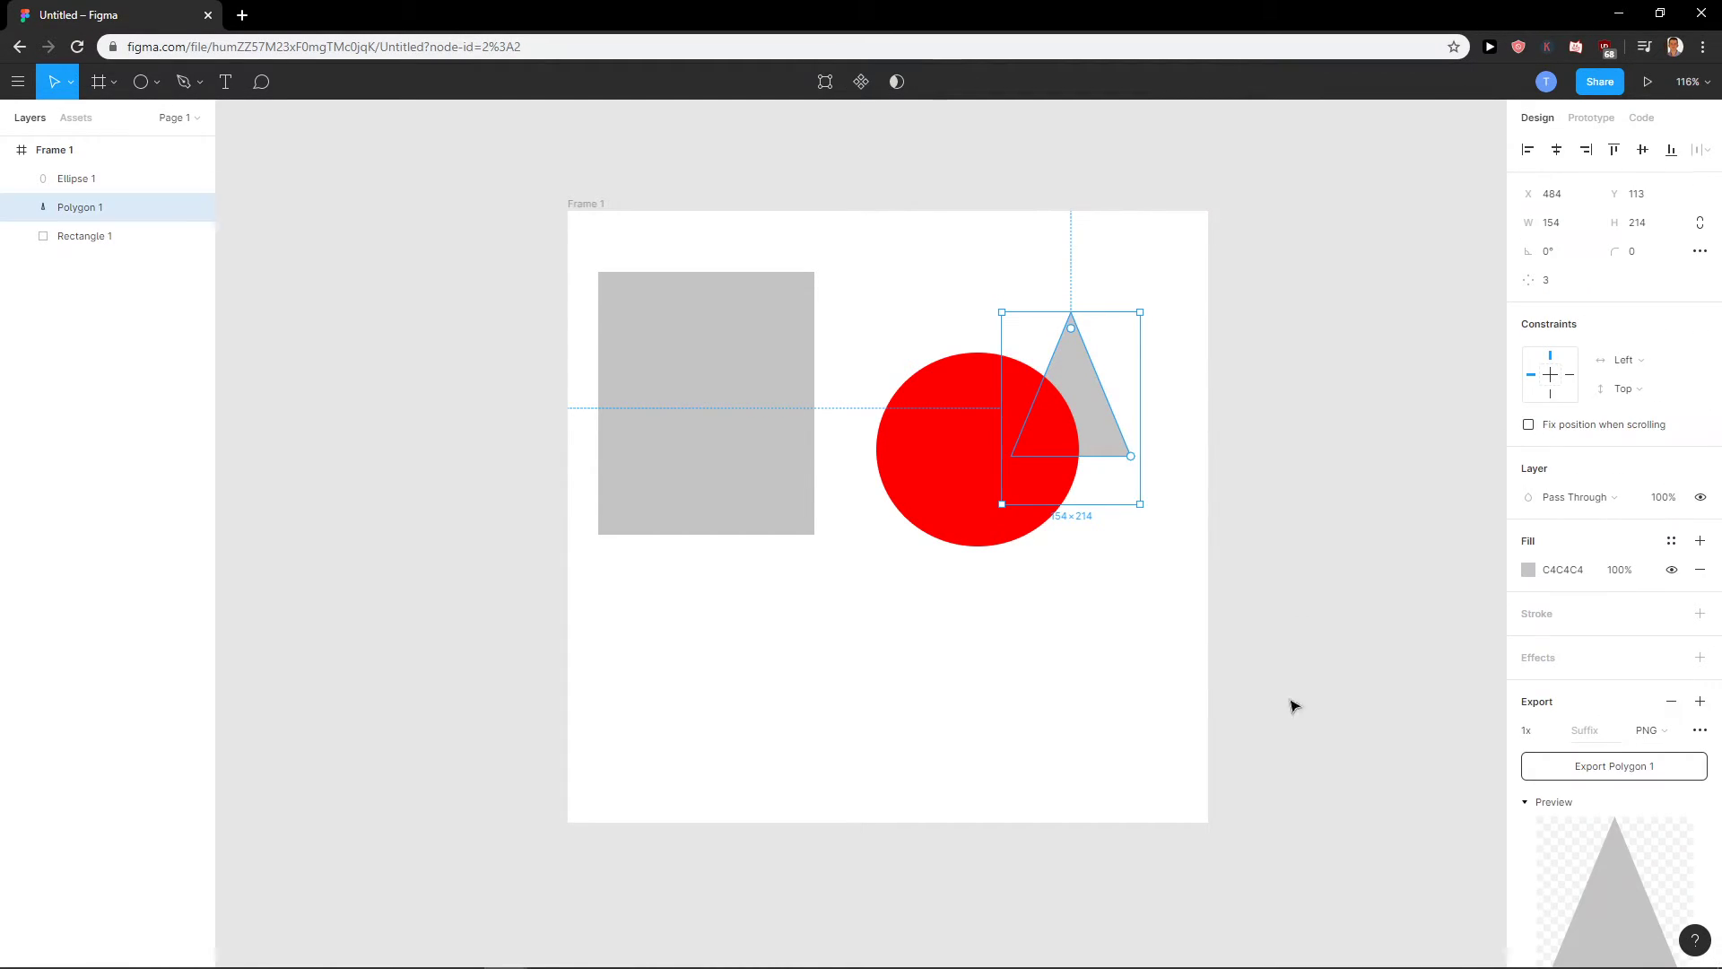
pyautogui.scroll(-2, 1381, 744)
pyautogui.click(1239, 536)
pyautogui.scroll(1, 1240, 535)
pyautogui.moveTo(1149, 580); pyautogui.dragTo(942, 273)
pyautogui.click(1250, 523)
pyautogui.click(1098, 290)
pyautogui.scroll(-2, 1516, 844)
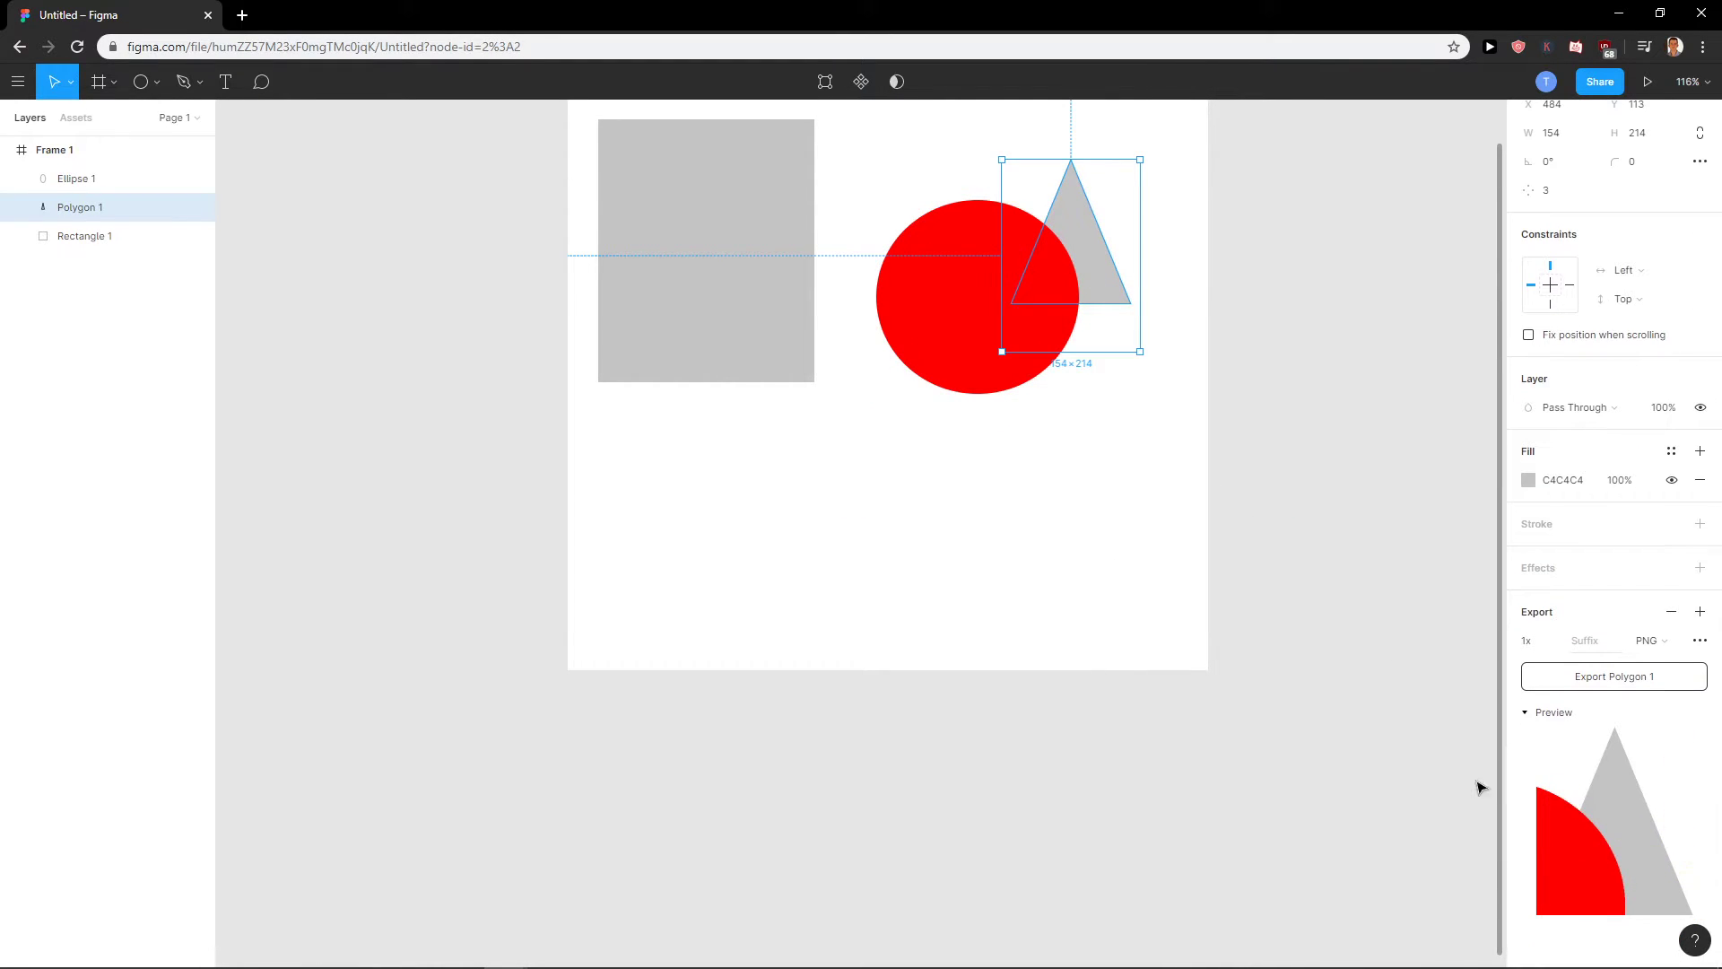
pyautogui.scroll(1, 1283, 790)
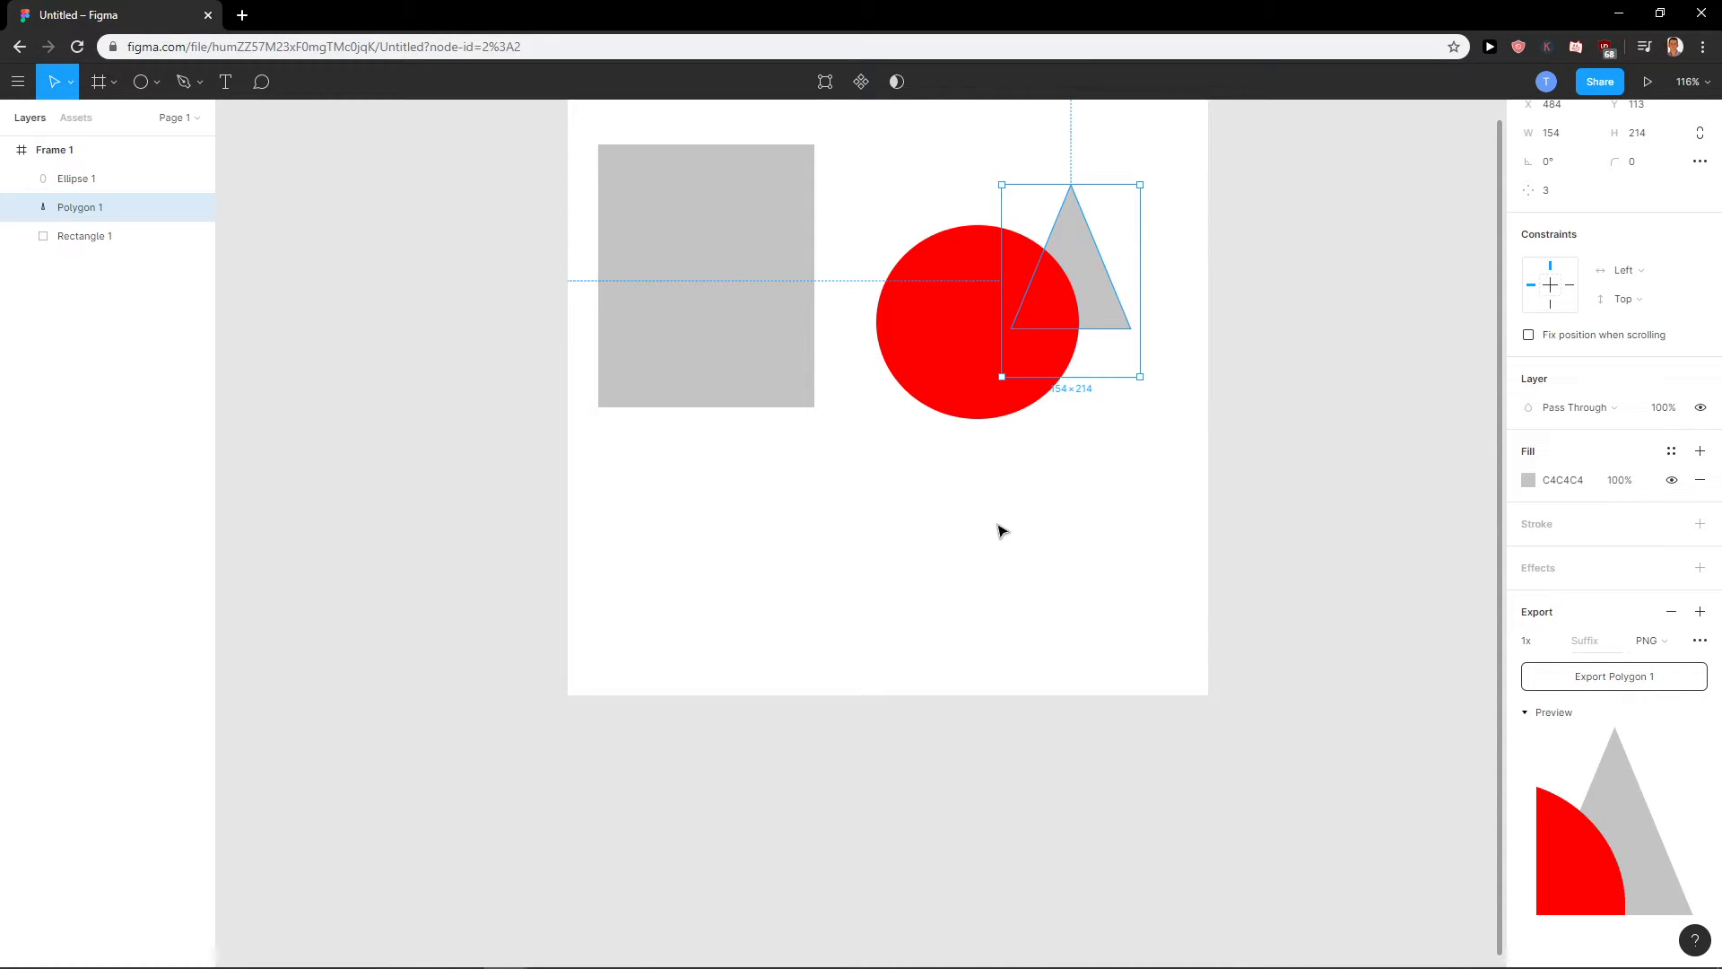
pyautogui.scroll(3, 1040, 533)
pyautogui.click(1238, 580)
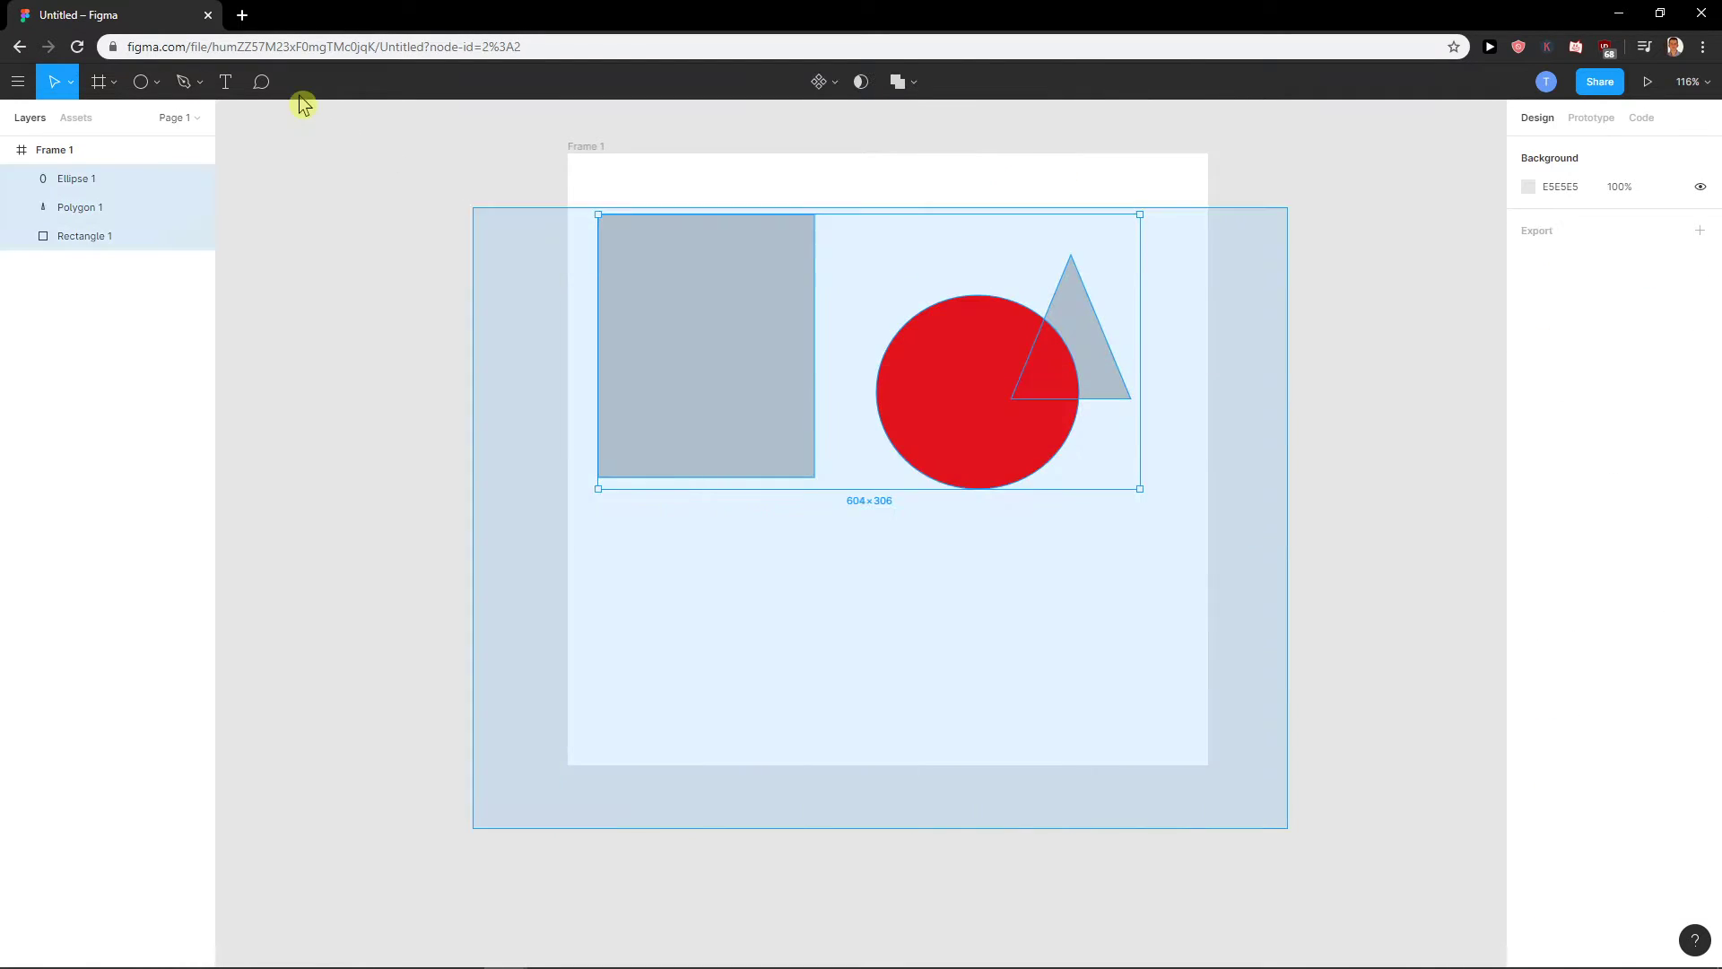
pyautogui.moveTo(1289, 834); pyautogui.dragTo(388, 145)
pyautogui.click(1590, 82)
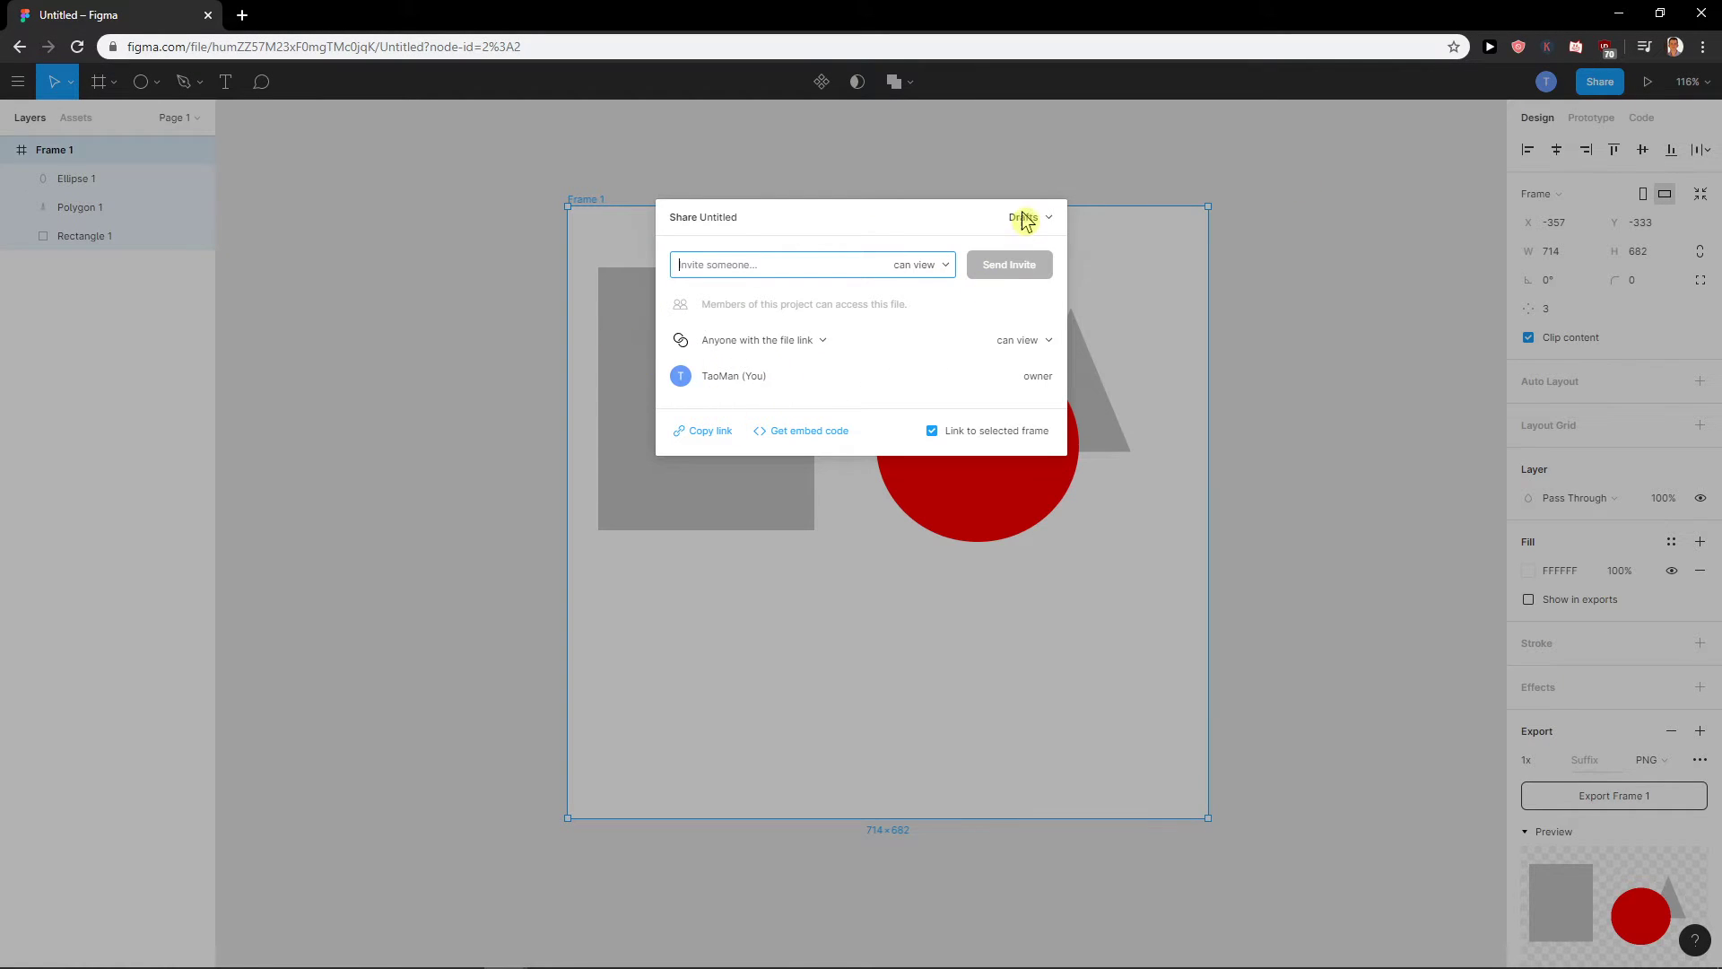
pyautogui.click(1339, 393)
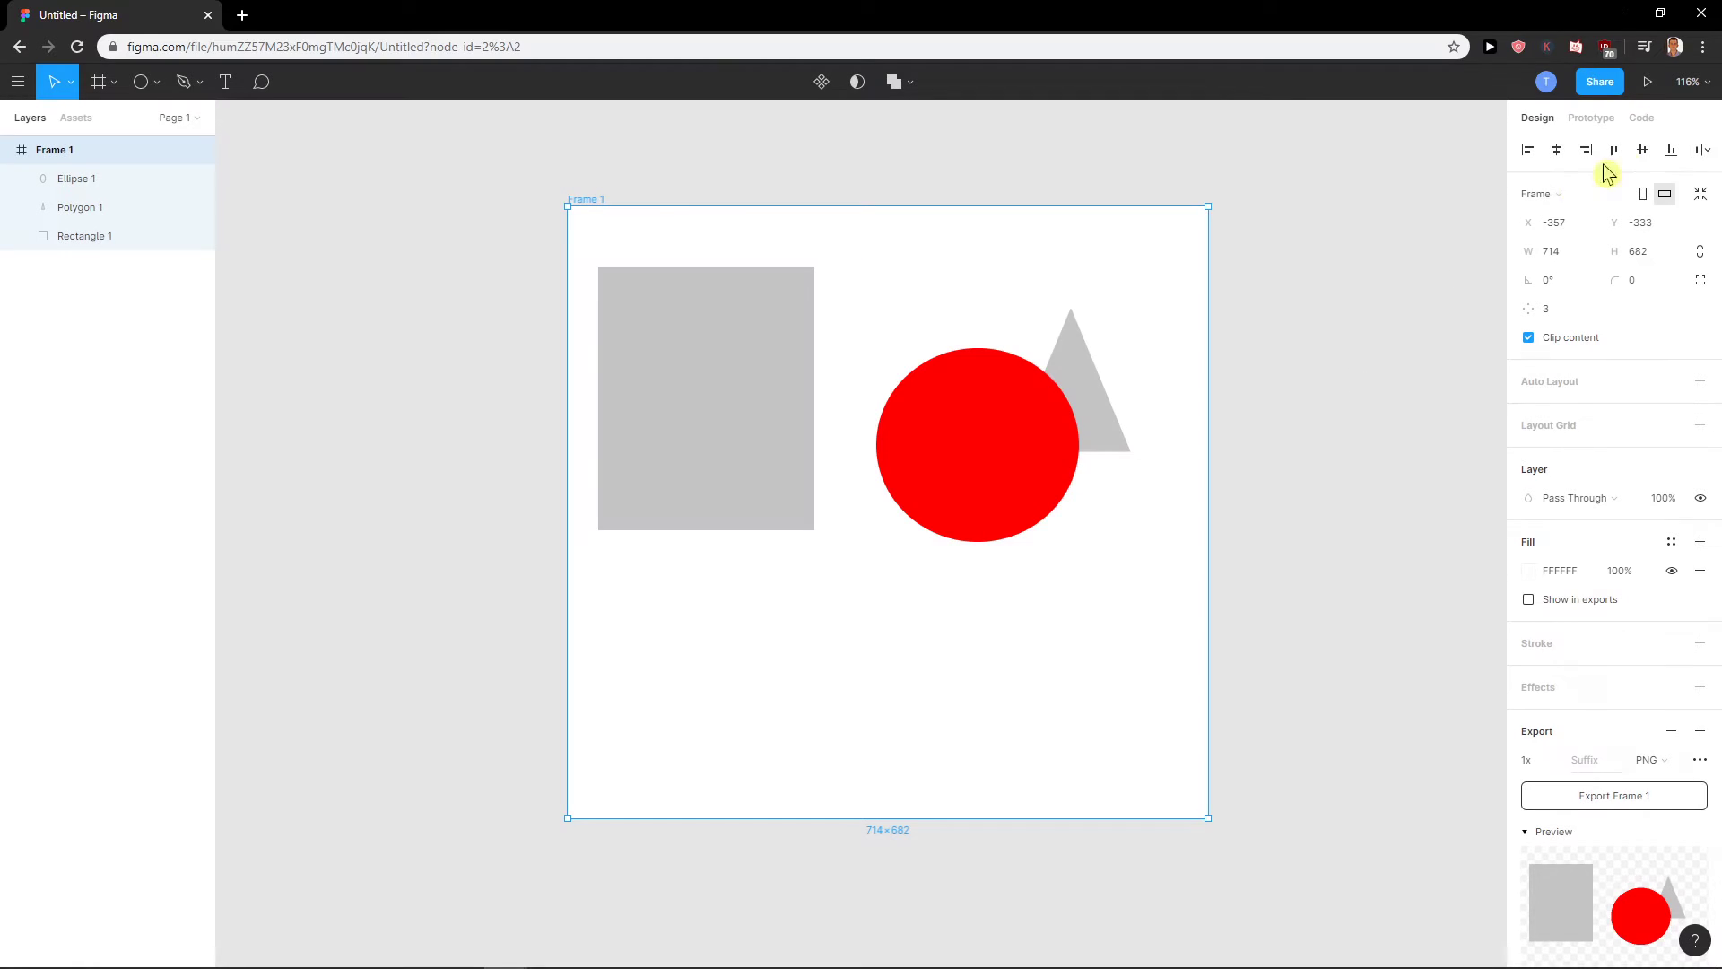
pyautogui.click(1488, 223)
pyautogui.click(1681, 91)
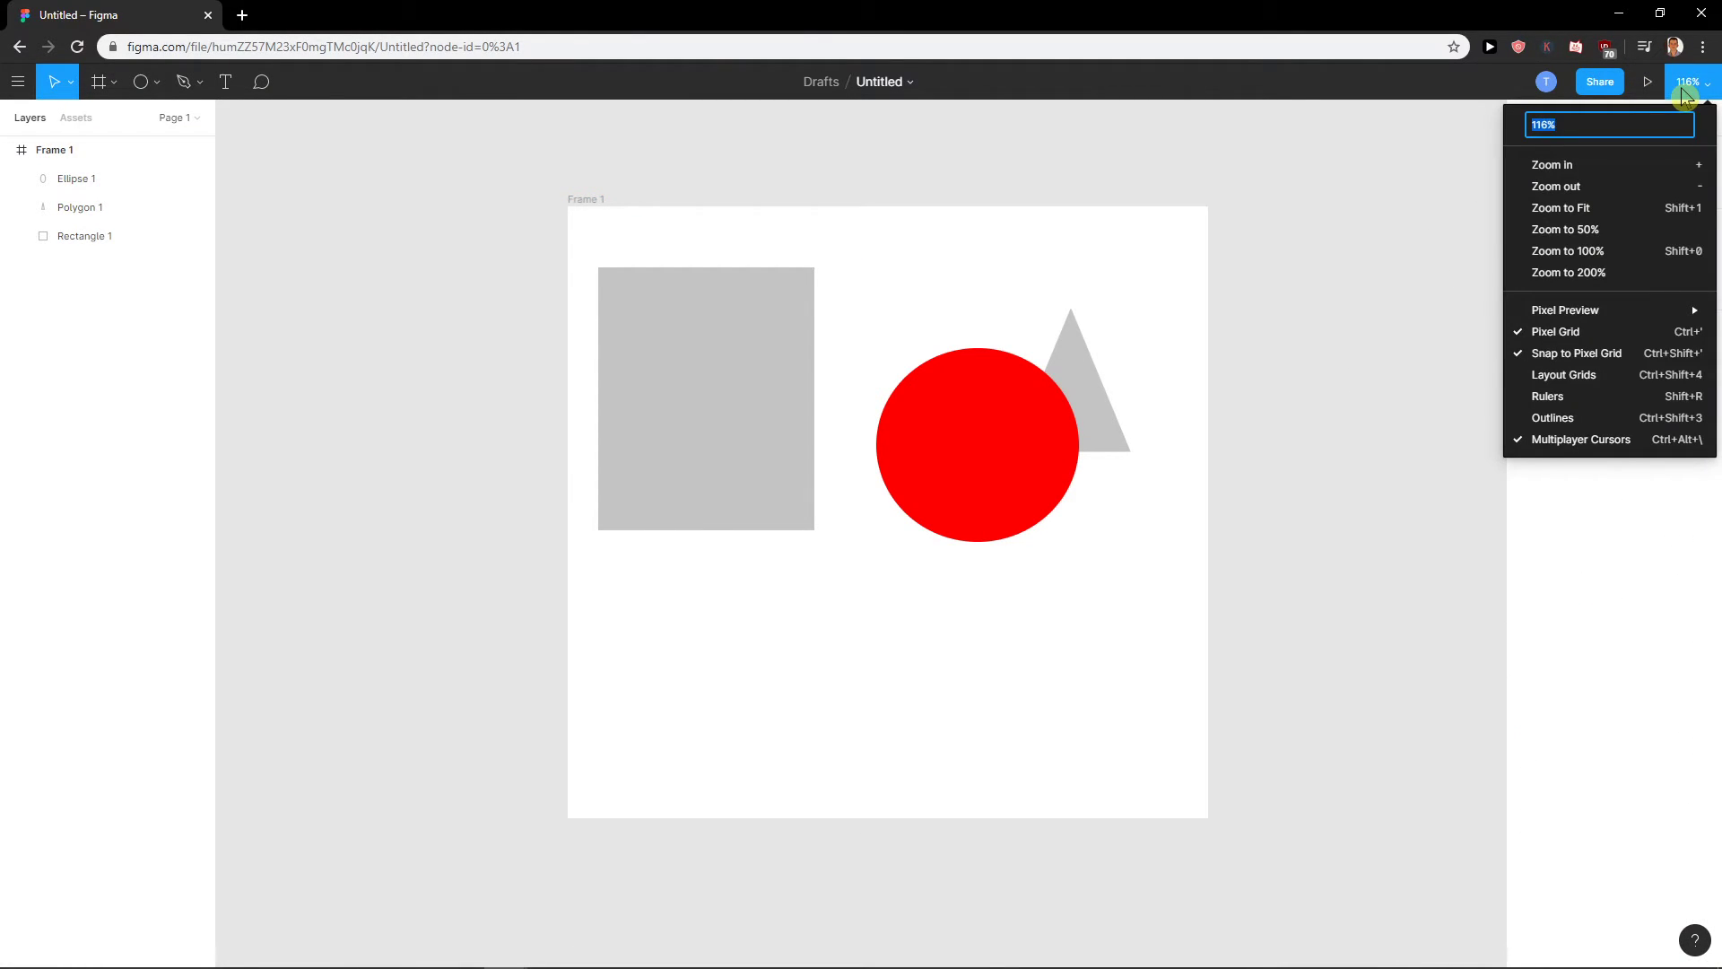
pyautogui.click(993, 769)
pyautogui.moveTo(1203, 819); pyautogui.dragTo(436, 231)
pyautogui.moveTo(436, 129); pyautogui.dragTo(1236, 818)
pyautogui.click(1236, 818)
pyautogui.click(723, 368)
pyautogui.click(960, 511)
pyautogui.click(676, 446)
# - Shift the red circle slightly, import the 999 image from the Desktop folder into the frame and delete that image
pyautogui.moveTo(908, 430); pyautogui.dragTo(873, 498)
pyautogui.click(109, 963)
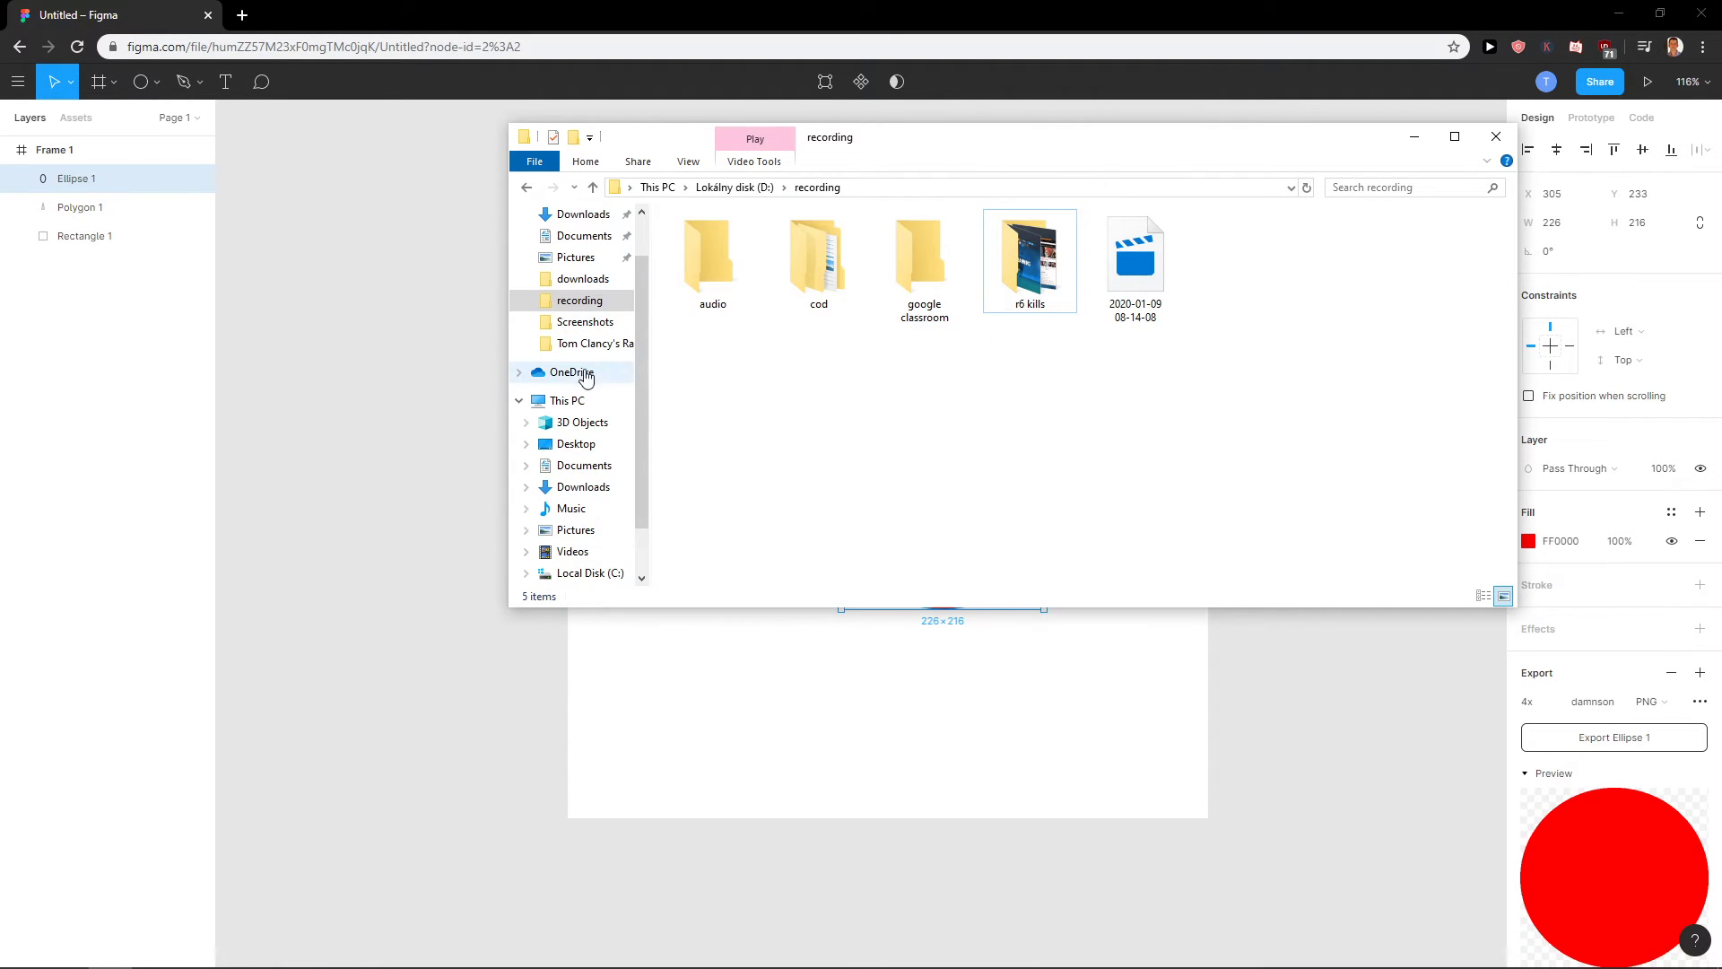
pyautogui.click(581, 465)
pyautogui.click(575, 444)
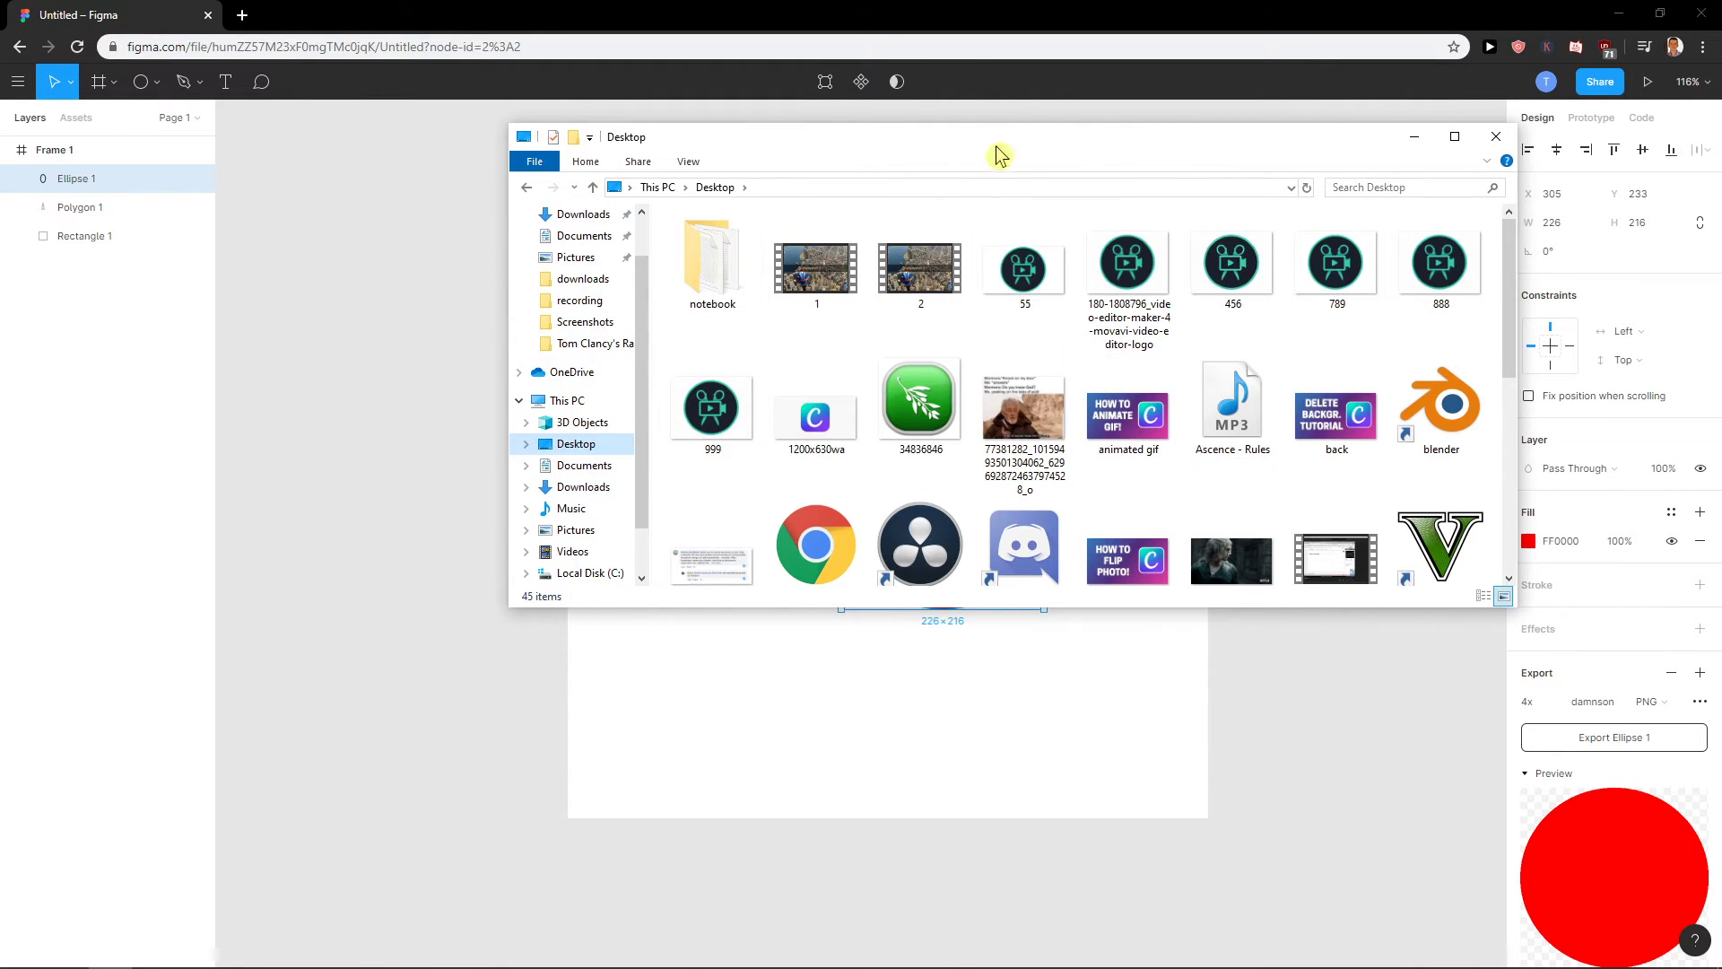
pyautogui.moveTo(998, 142); pyautogui.dragTo(889, 368)
pyautogui.moveTo(593, 633); pyautogui.dragTo(964, 283)
pyautogui.moveTo(980, 350); pyautogui.dragTo(826, 561)
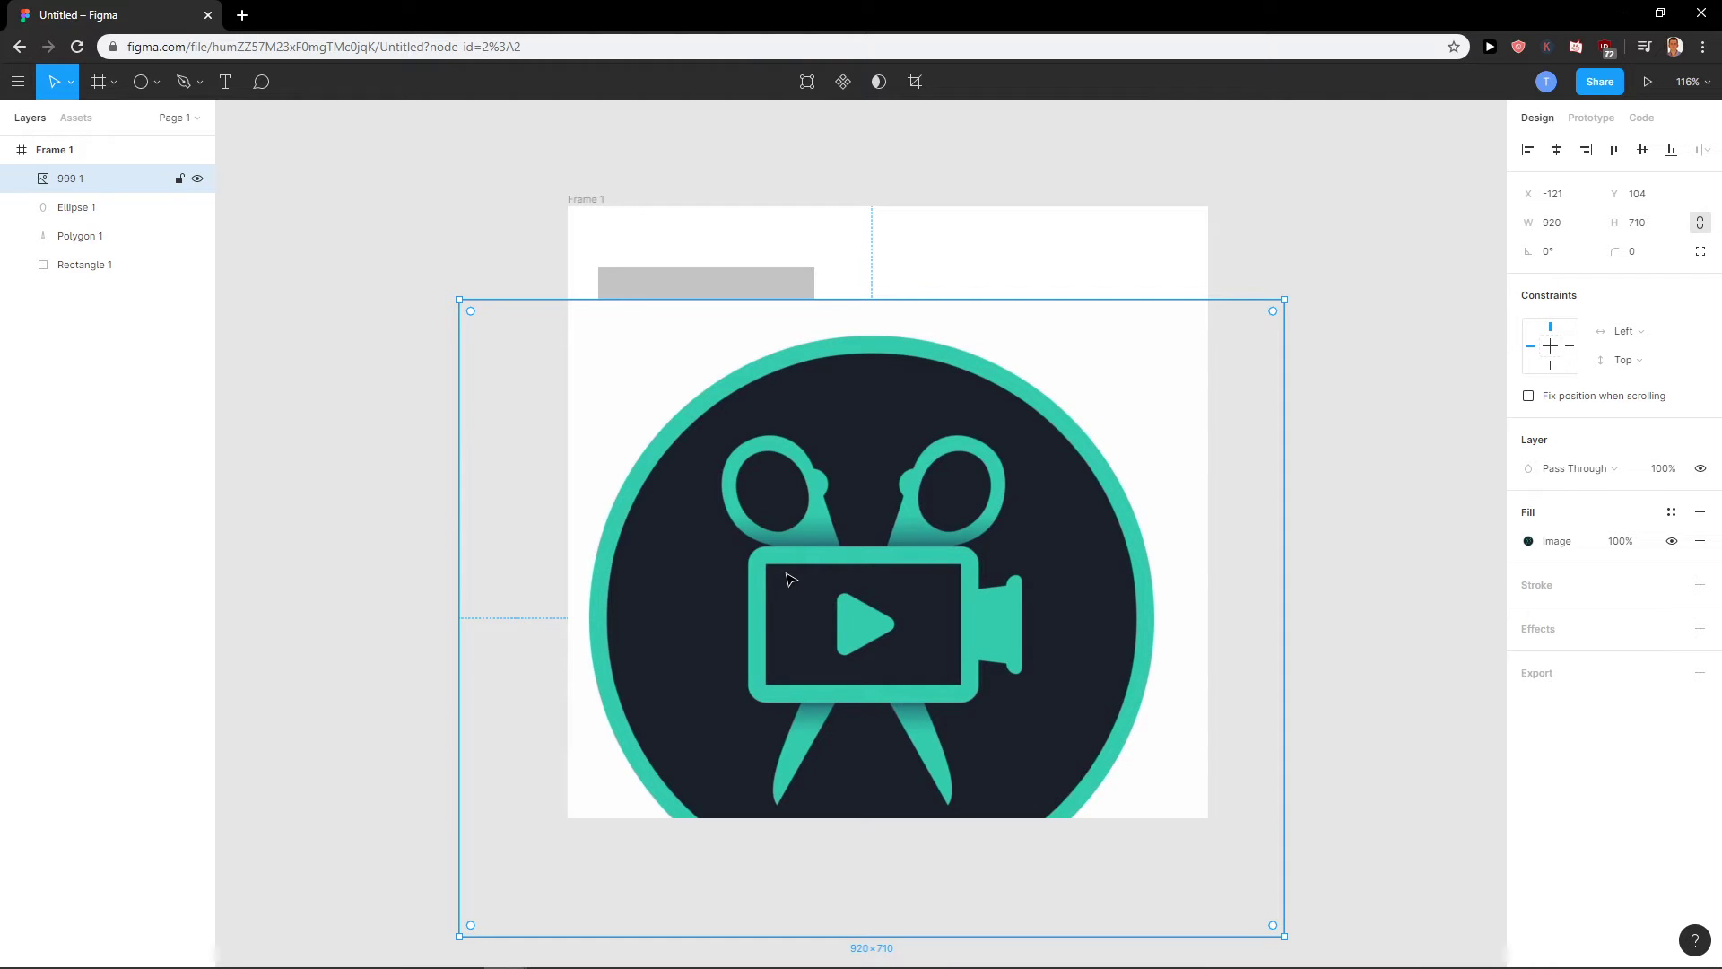
pyautogui.press('Delete')
# - Move the red circle to X 244, Y 159 so it overlaps the rectangle's edge, and check its export preview
pyautogui.click(1008, 477)
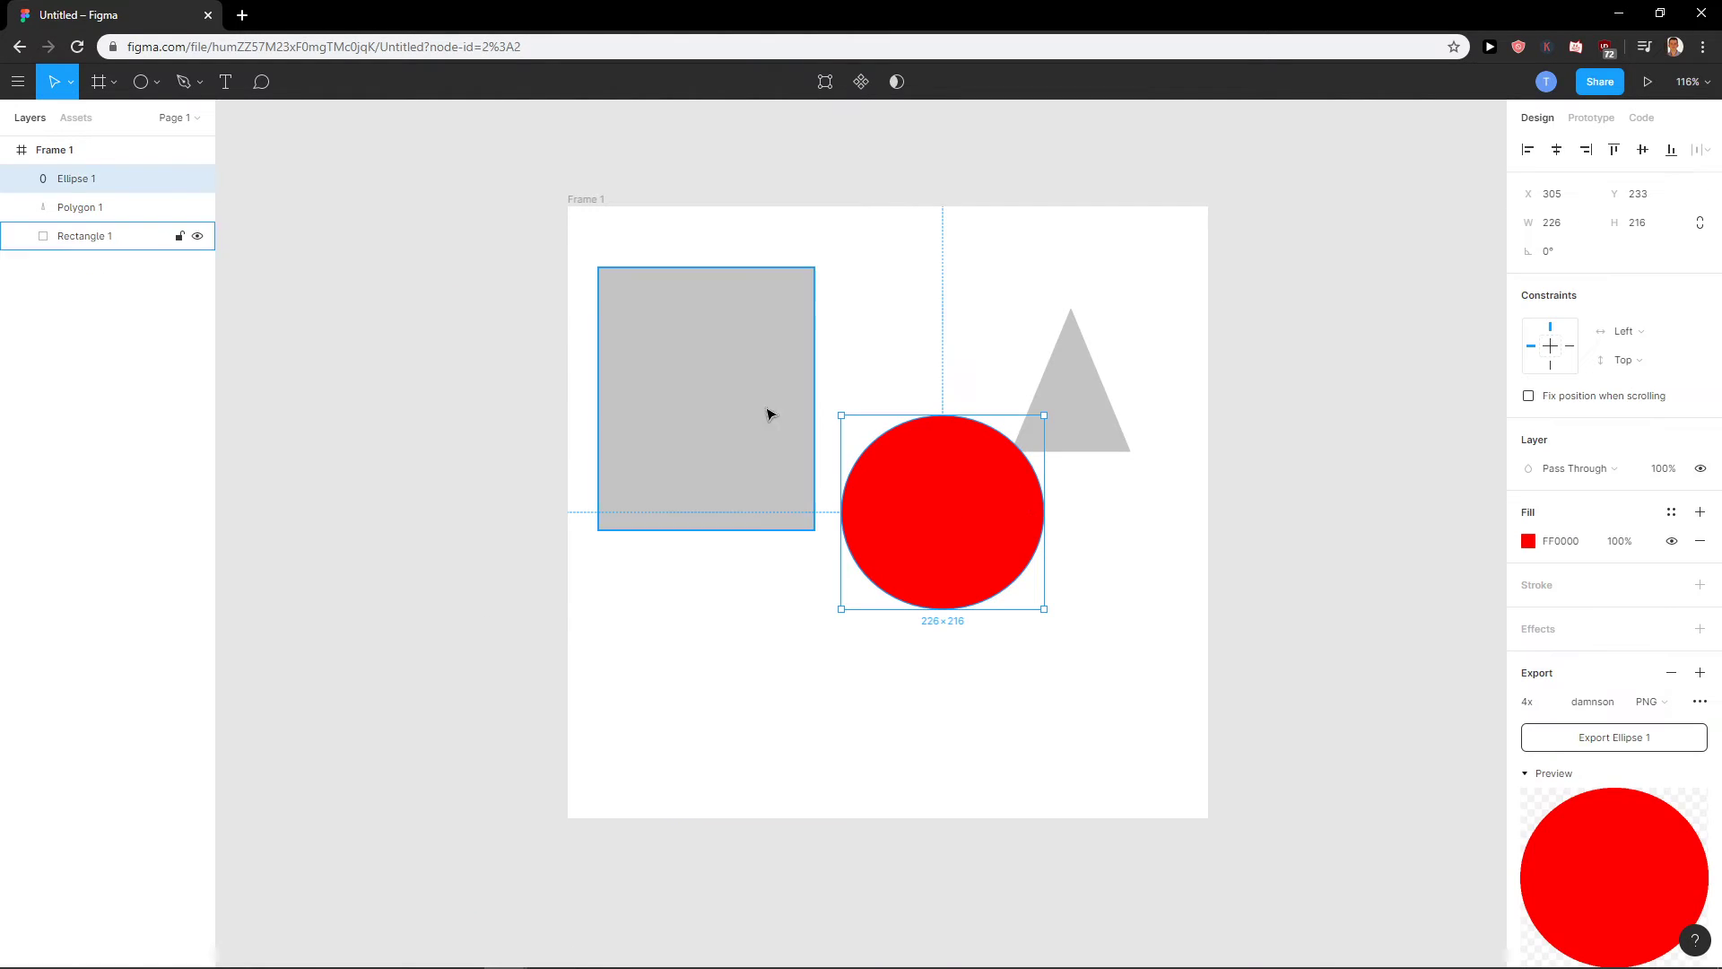
pyautogui.scroll(-1, 1704, 449)
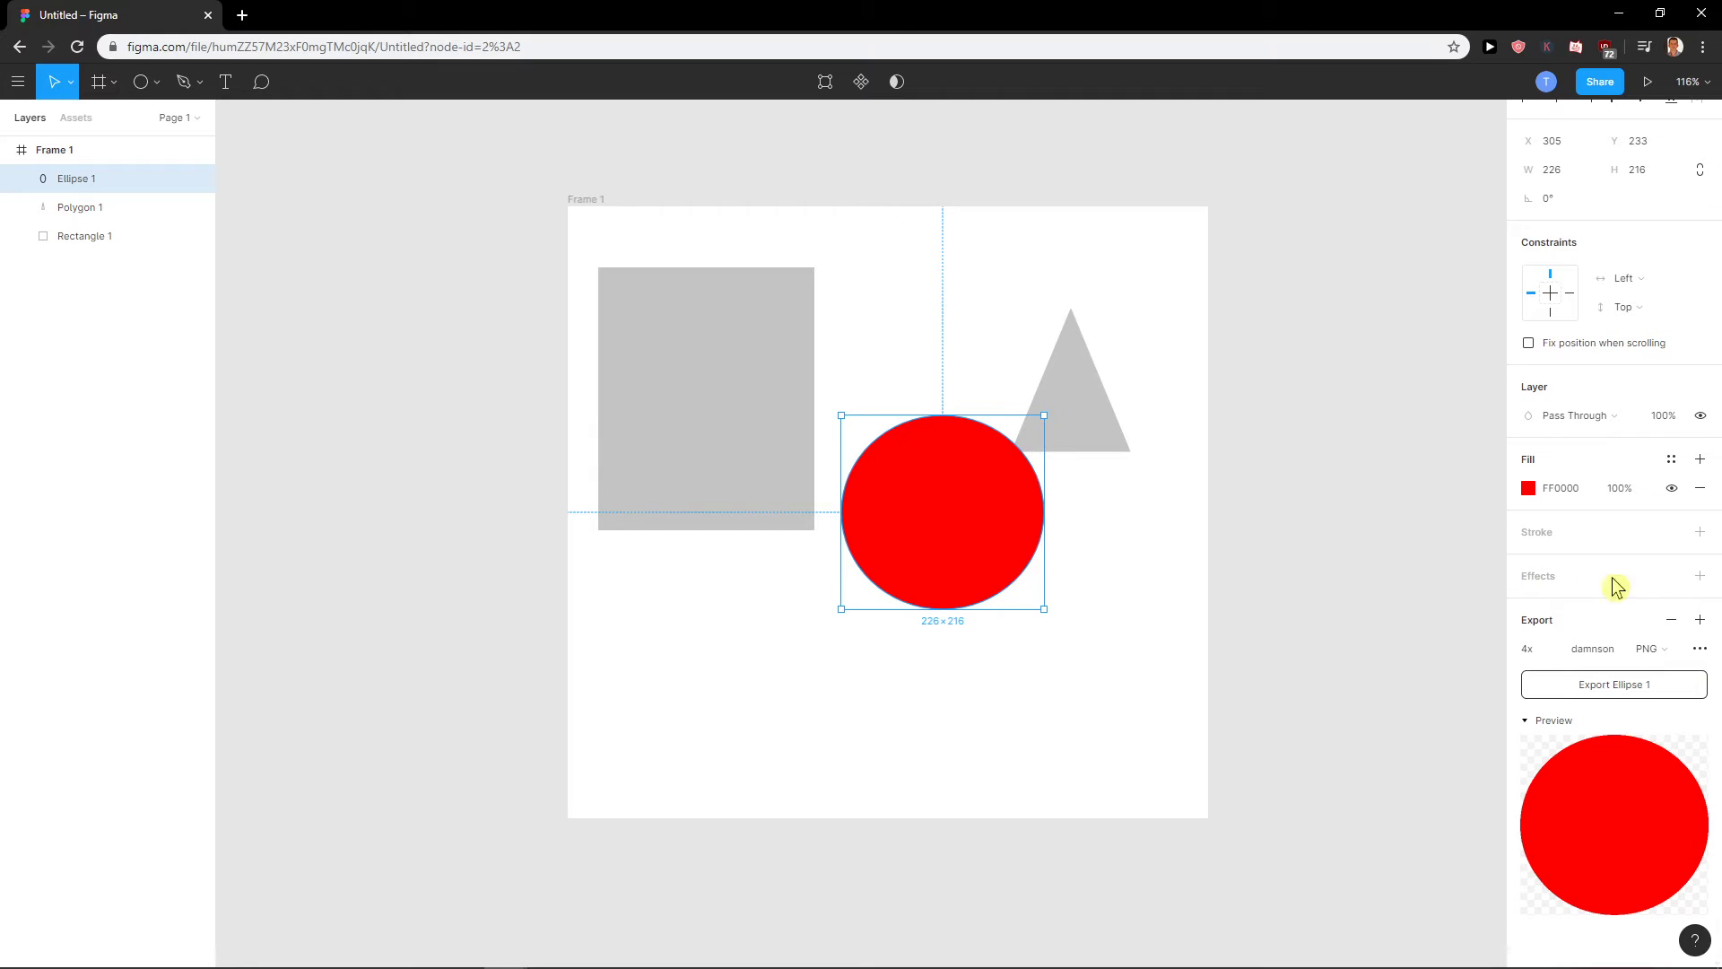
pyautogui.scroll(-1, 1422, 633)
pyautogui.moveTo(985, 587); pyautogui.dragTo(927, 485)
pyautogui.scroll(1, 906, 571)
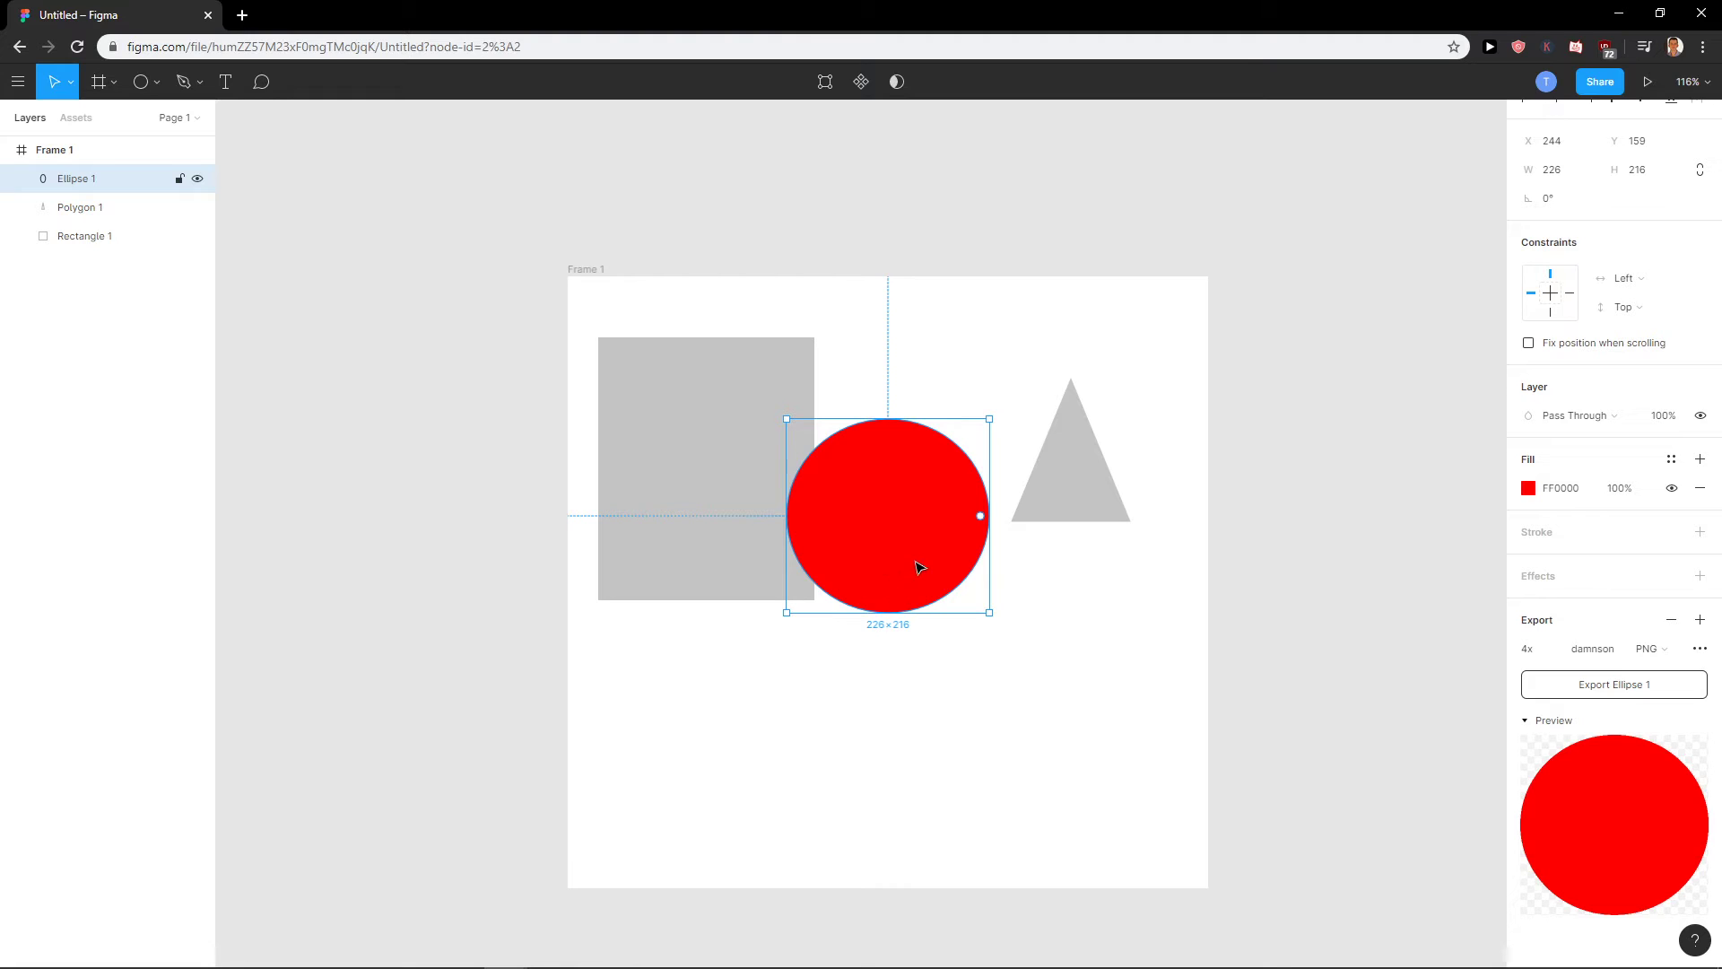
pyautogui.scroll(-1, 1491, 604)
pyautogui.click(1370, 612)
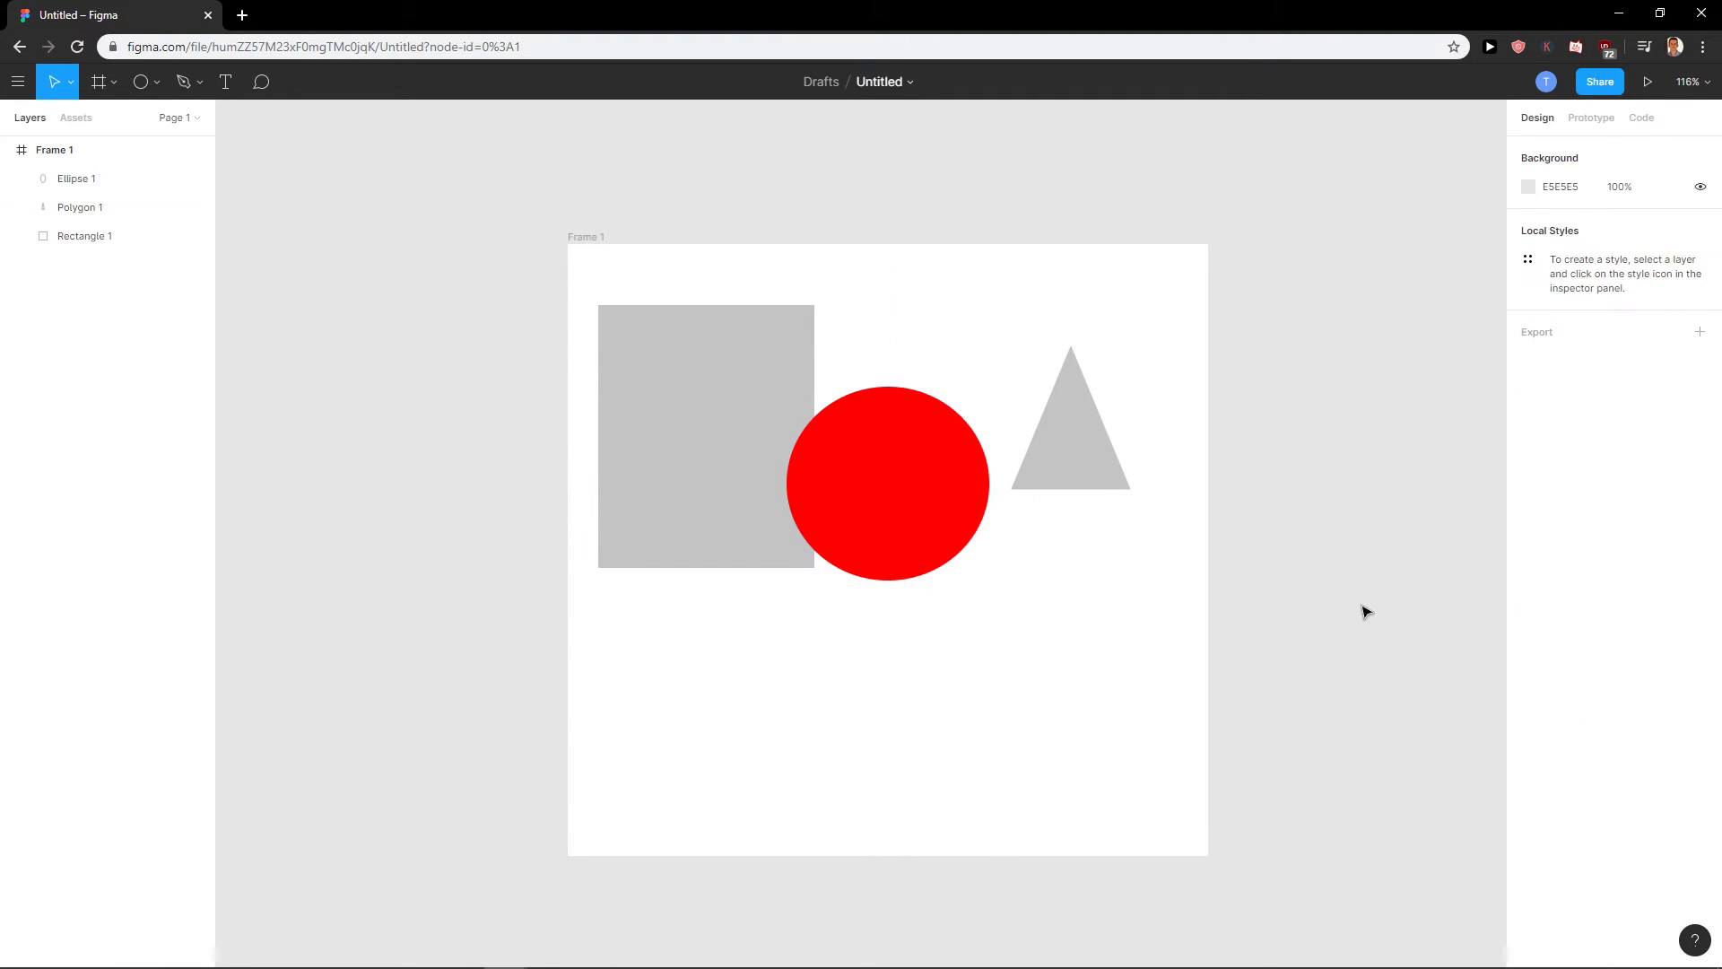
pyautogui.hotkey('ctrl', 'a')
pyautogui.click(1343, 613)
pyautogui.hotkey('ctrl', 'a')
pyautogui.click(1332, 611)
# - Draw a second frame beside Frame 1 and resize it to about 311 × 732
pyautogui.click(87, 85)
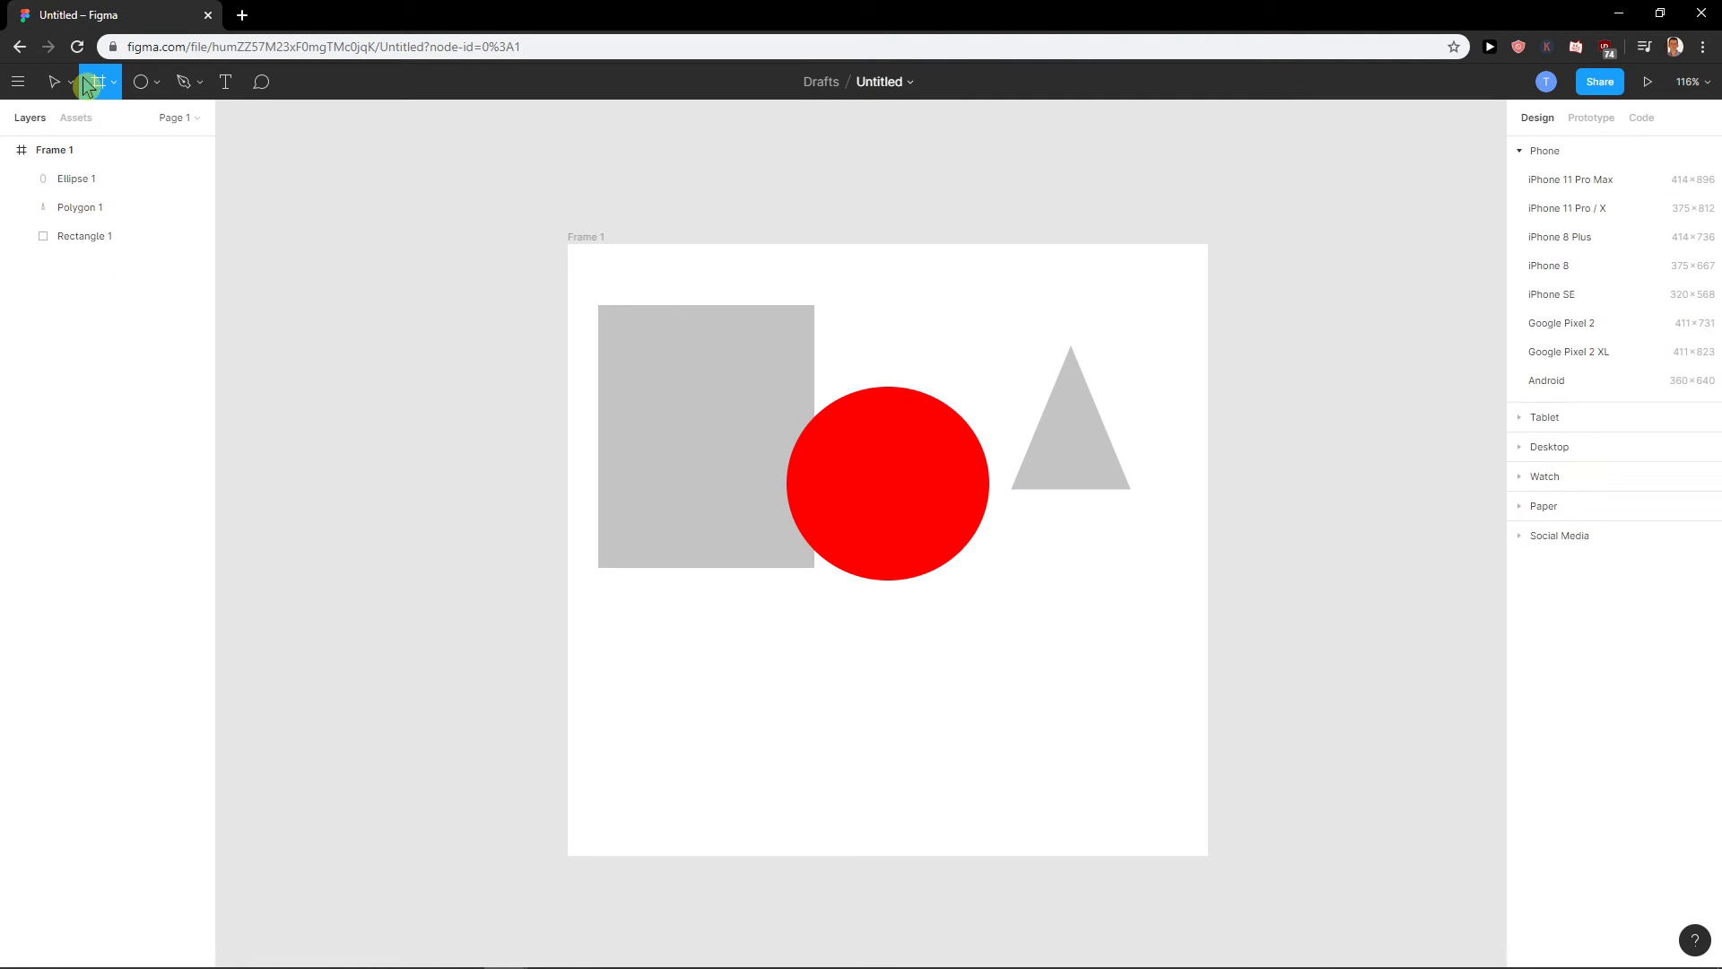
pyautogui.moveTo(1211, 254); pyautogui.dragTo(1481, 773)
pyautogui.moveTo(1307, 562); pyautogui.dragTo(1372, 568)
pyautogui.moveTo(182, 170); pyautogui.dragTo(37, 355)
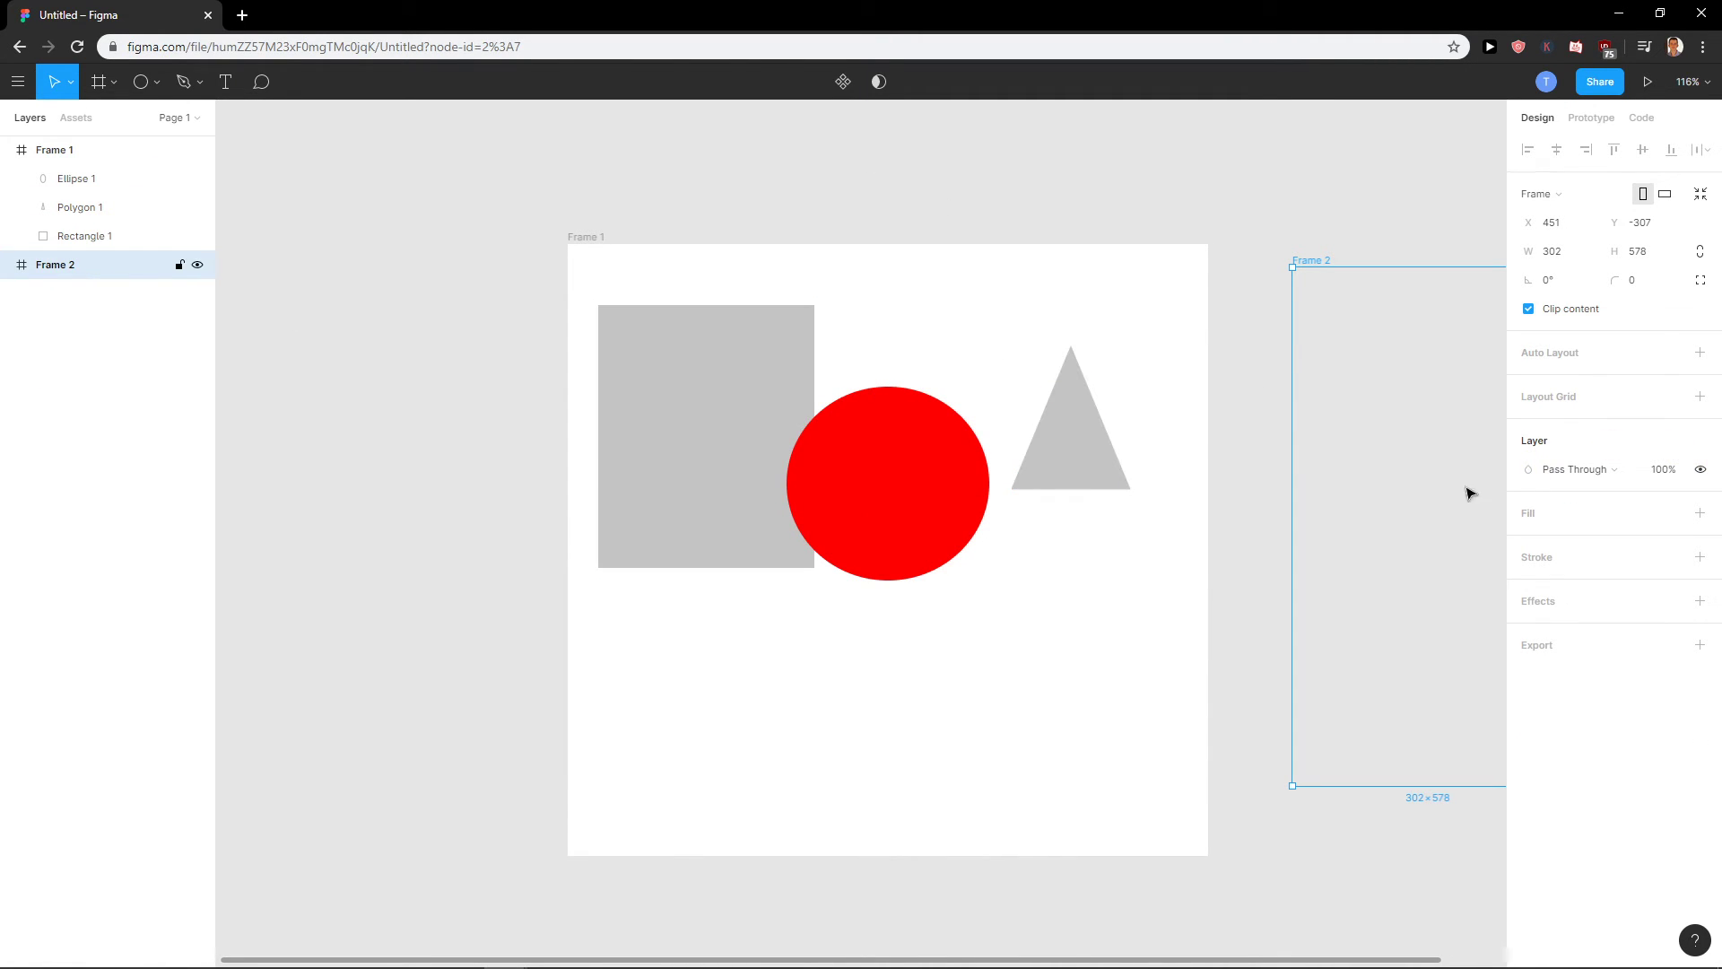
pyautogui.moveTo(1344, 713); pyautogui.dragTo(1347, 752)
pyautogui.moveTo(1293, 833); pyautogui.dragTo(1288, 895)
pyautogui.moveTo(1277, 307); pyautogui.dragTo(1285, 236)
pyautogui.click(1278, 198)
pyautogui.click(1354, 380)
pyautogui.click(109, 323)
# - Draw a tall ellipse about 202 × 299 inside the upper half of the second frame
pyautogui.click(141, 81)
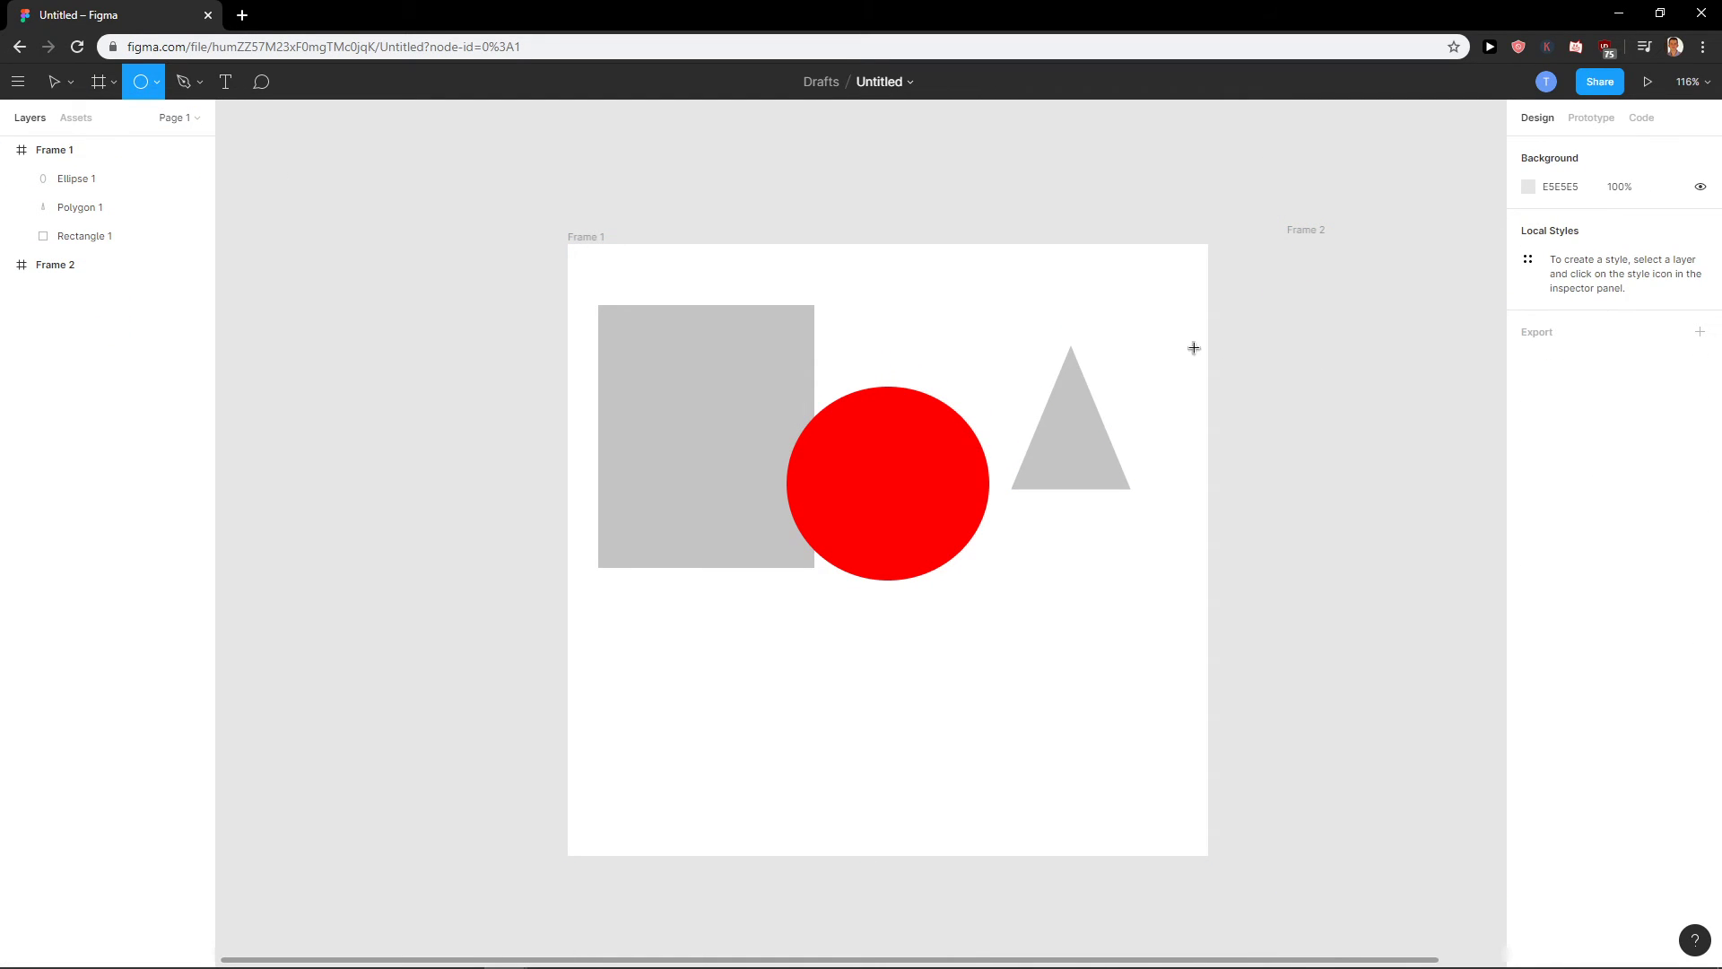
pyautogui.moveTo(1367, 358); pyautogui.dragTo(1487, 570)
pyautogui.moveTo(1421, 509); pyautogui.dragTo(1411, 509)
pyautogui.moveTo(1361, 572); pyautogui.dragTo(1301, 627)
pyautogui.moveTo(1368, 503); pyautogui.dragTo(1416, 464)
pyautogui.click(596, 145)
# - Select both frames, add a 1x PNG export setting and export the two layers together
pyautogui.hotkey('ctrl', 'a')
pyautogui.click(115, 529)
pyautogui.hotkey('ctrl', 'a')
pyautogui.click(1701, 732)
pyautogui.click(1578, 823)
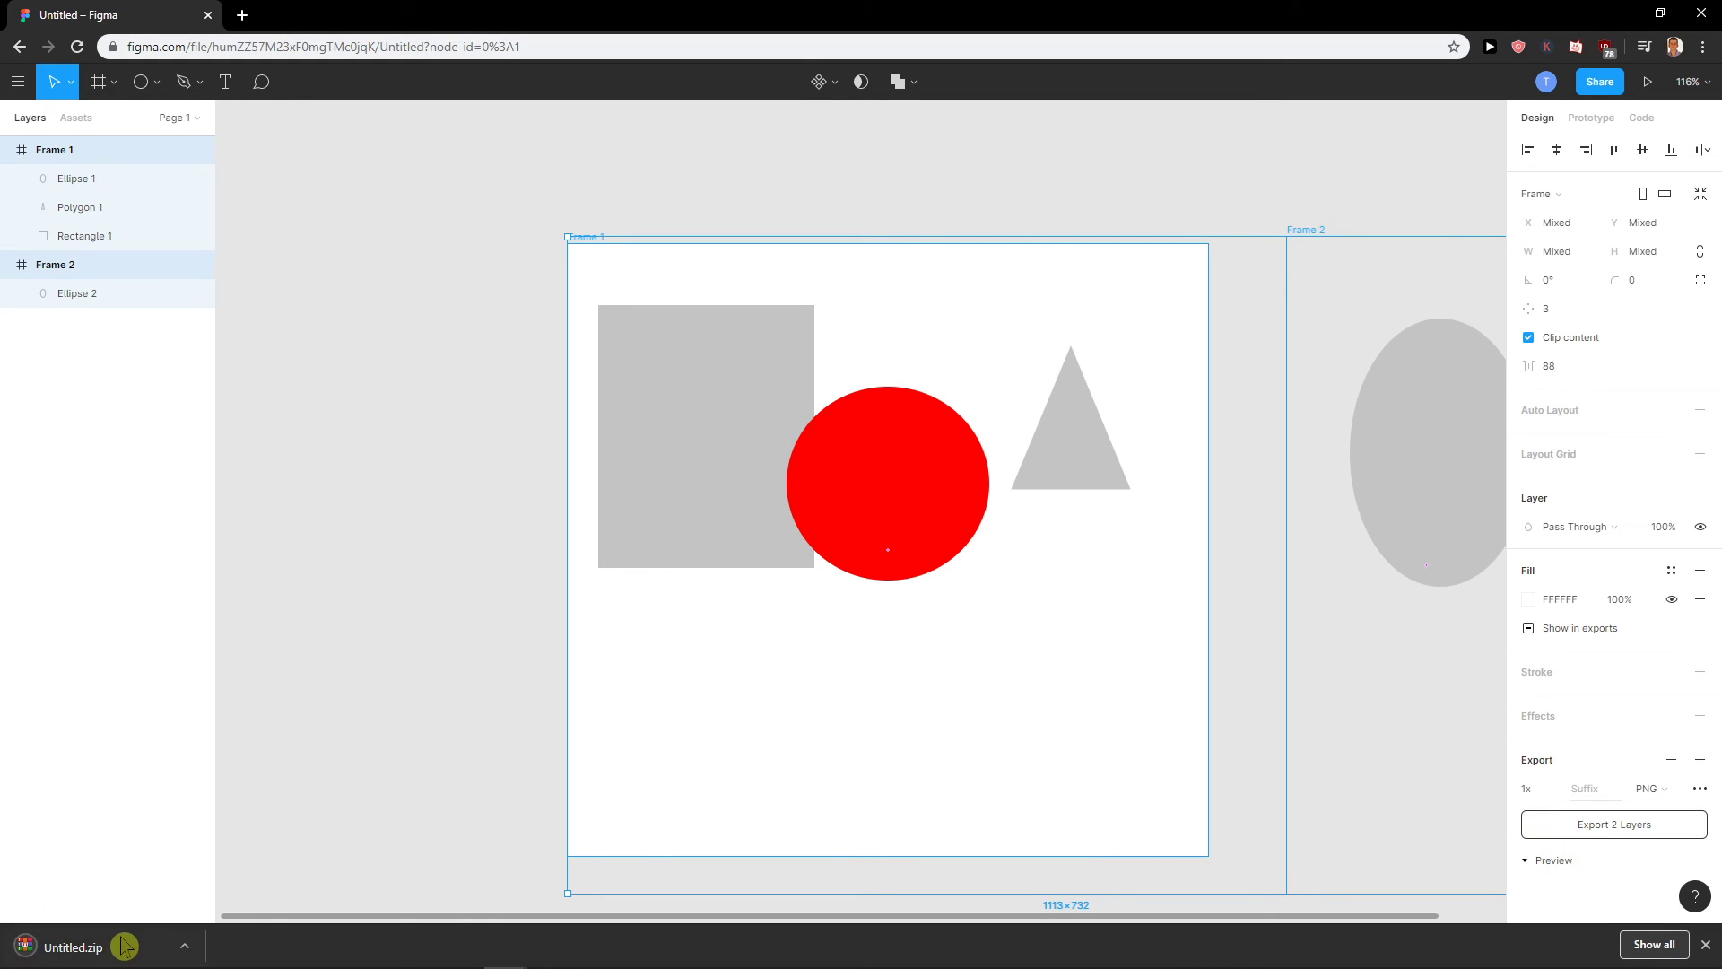
# - Open the downloaded zip archive, examine the exported frame images listed in it and minimize the archive window
pyautogui.click(123, 942)
pyautogui.hotkey('ctrl', 'a')
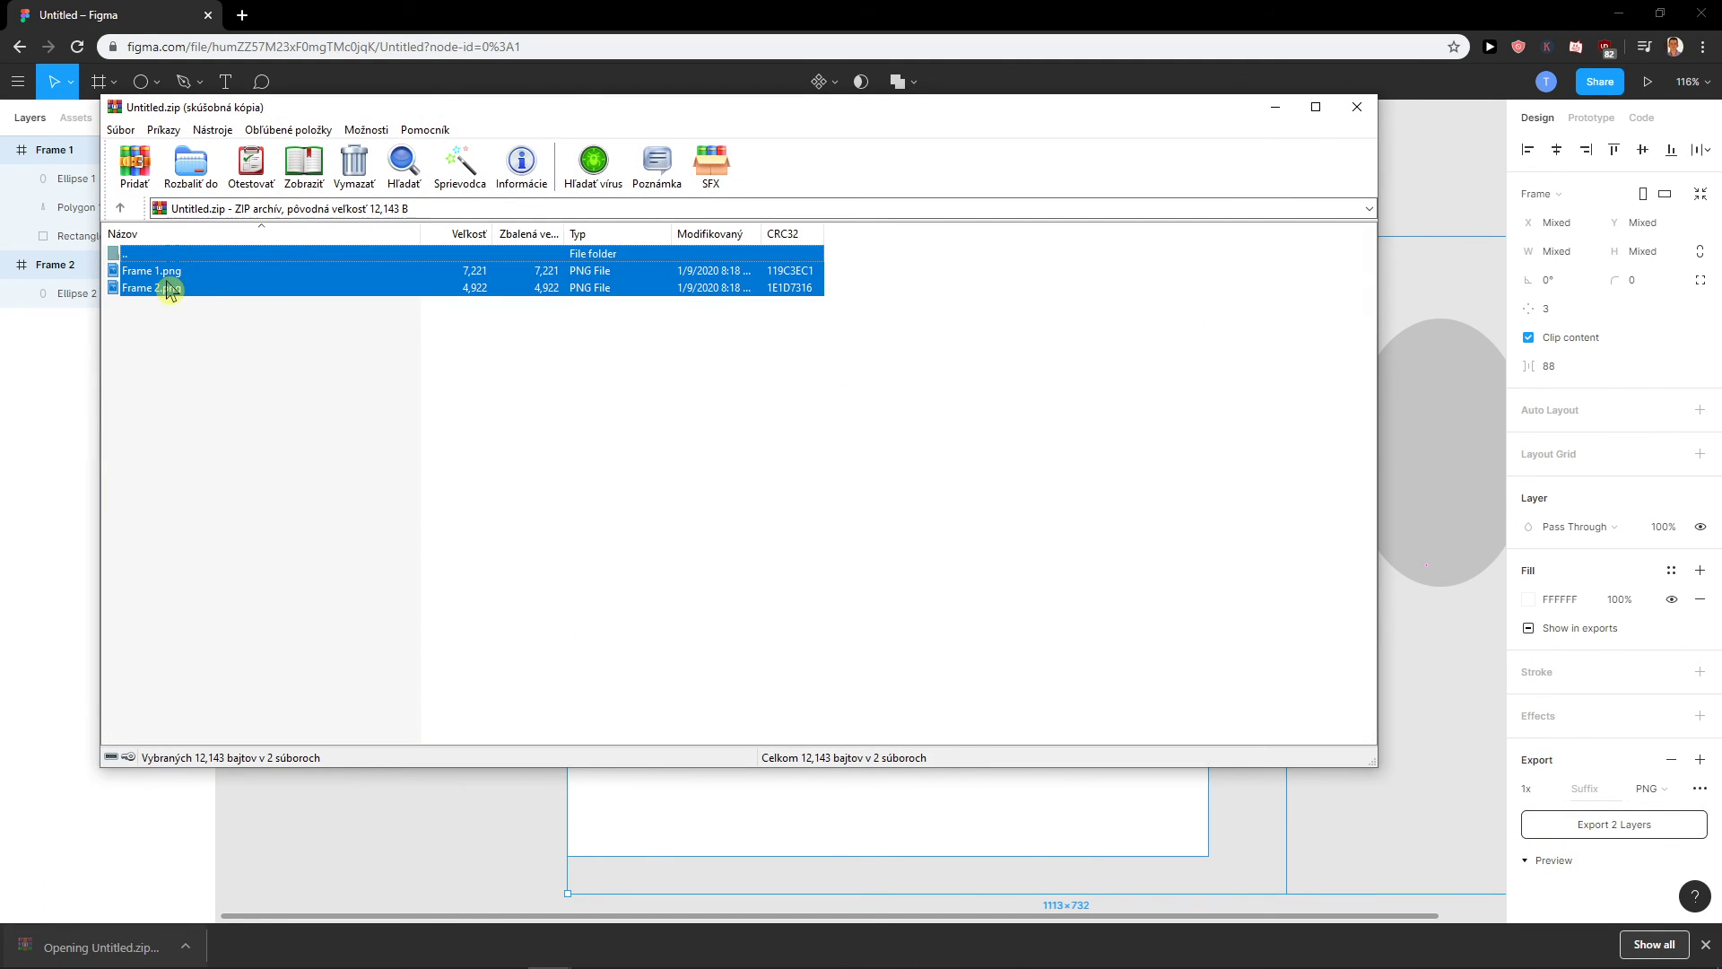
pyautogui.click(880, 367)
pyautogui.click(1276, 107)
# - Nest Frame 2 inside Frame 1 and check Frame 1's 1x PNG export in the image viewer
pyautogui.moveTo(69, 265); pyautogui.dragTo(99, 179)
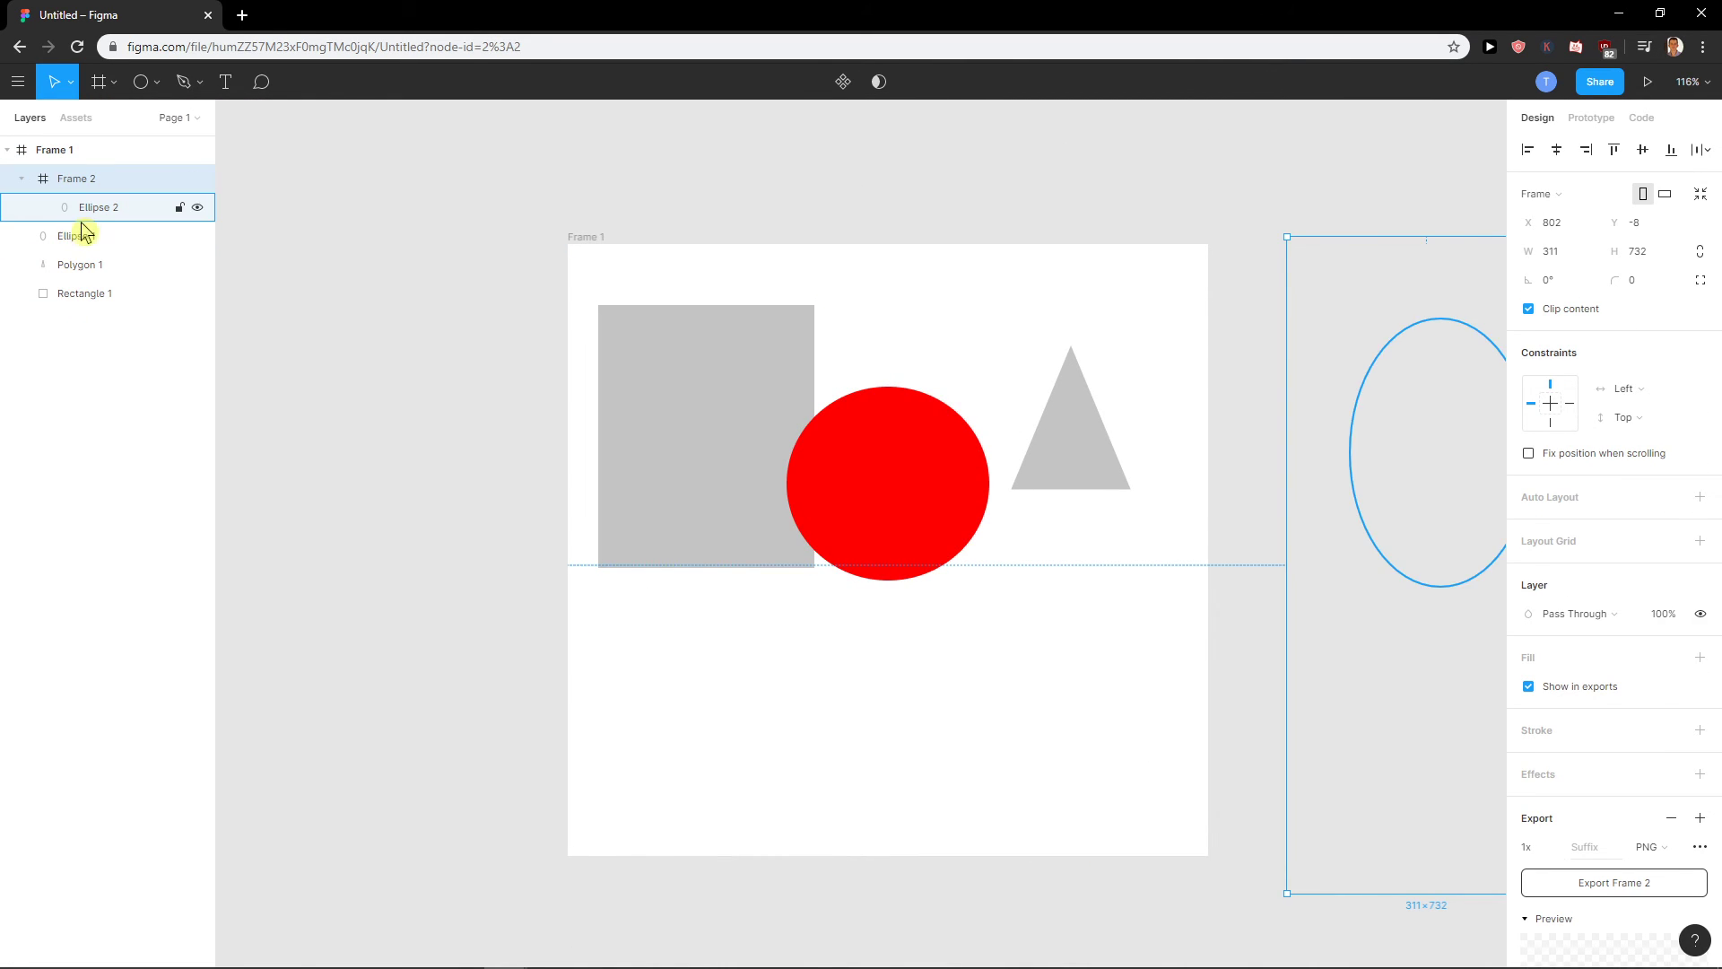
pyautogui.click(78, 151)
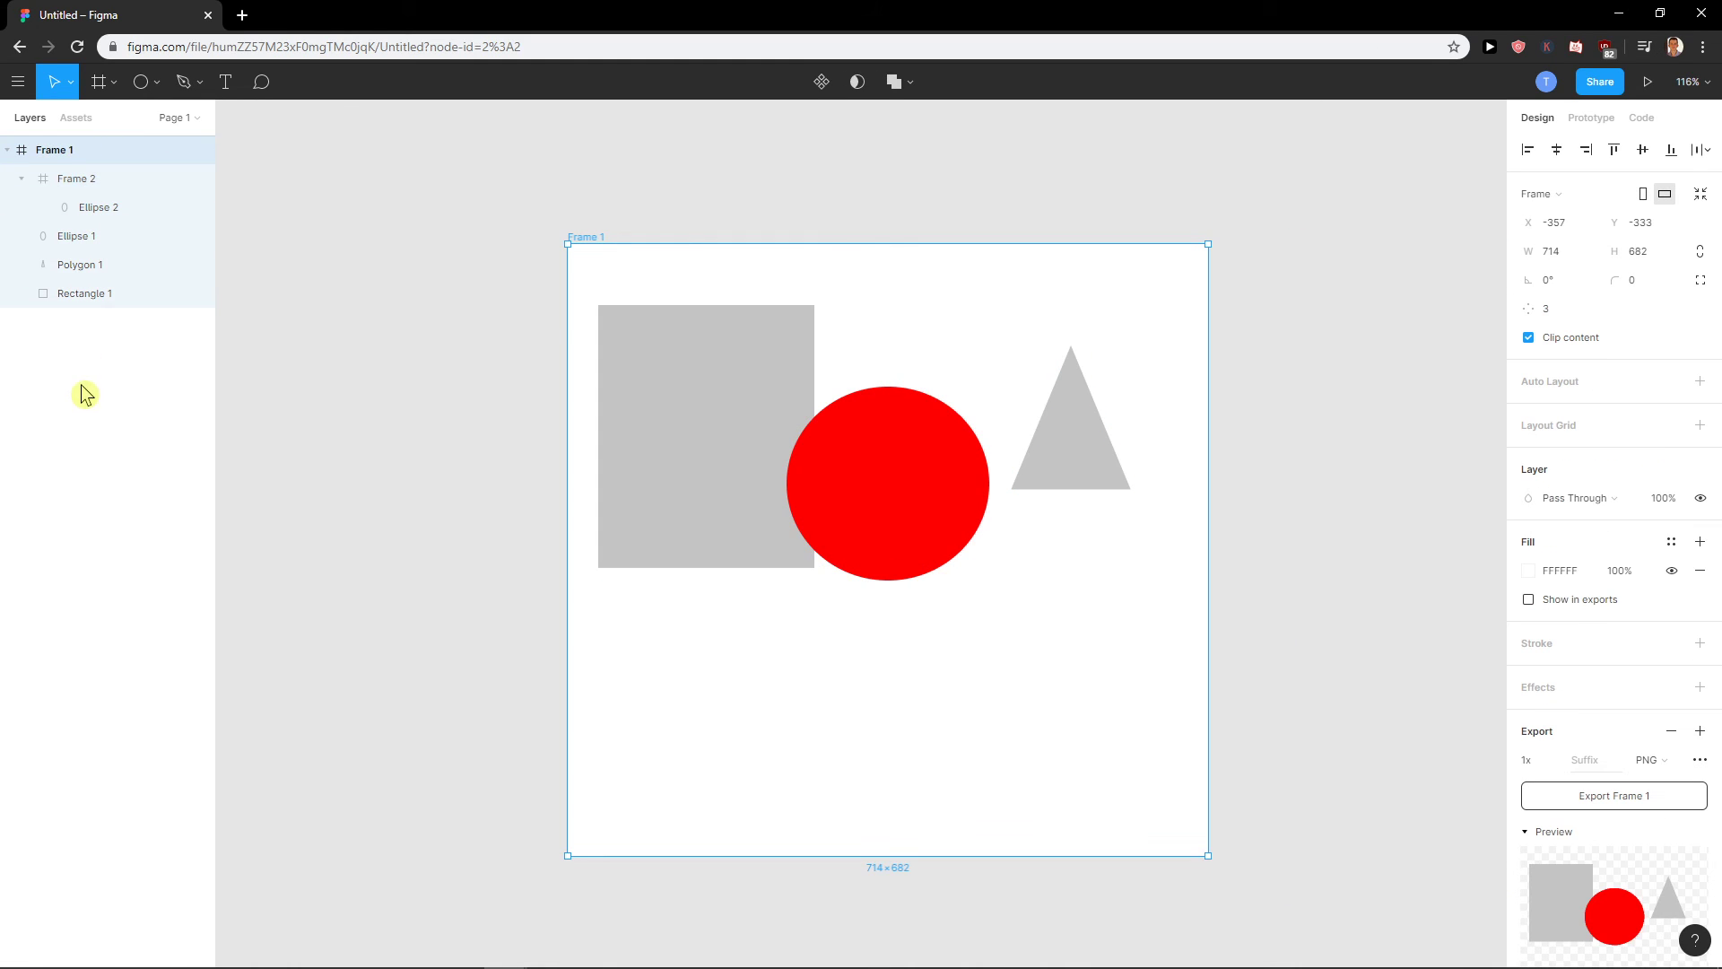
pyautogui.click(1582, 803)
pyautogui.click(126, 882)
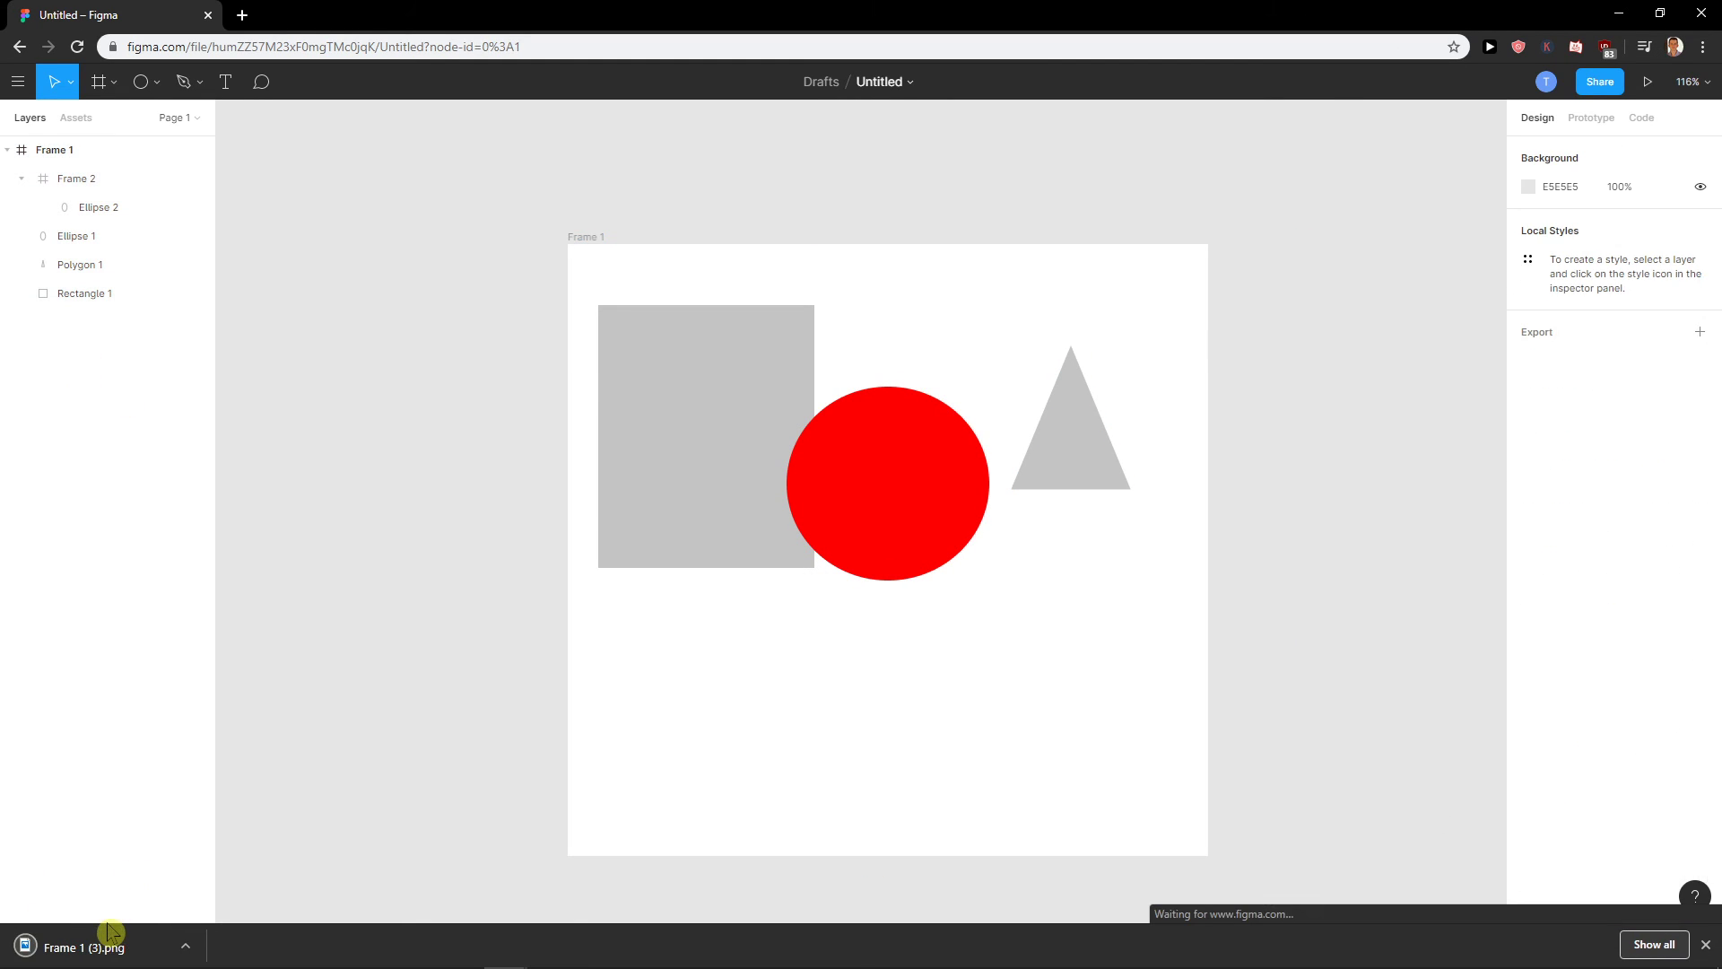
pyautogui.click(109, 937)
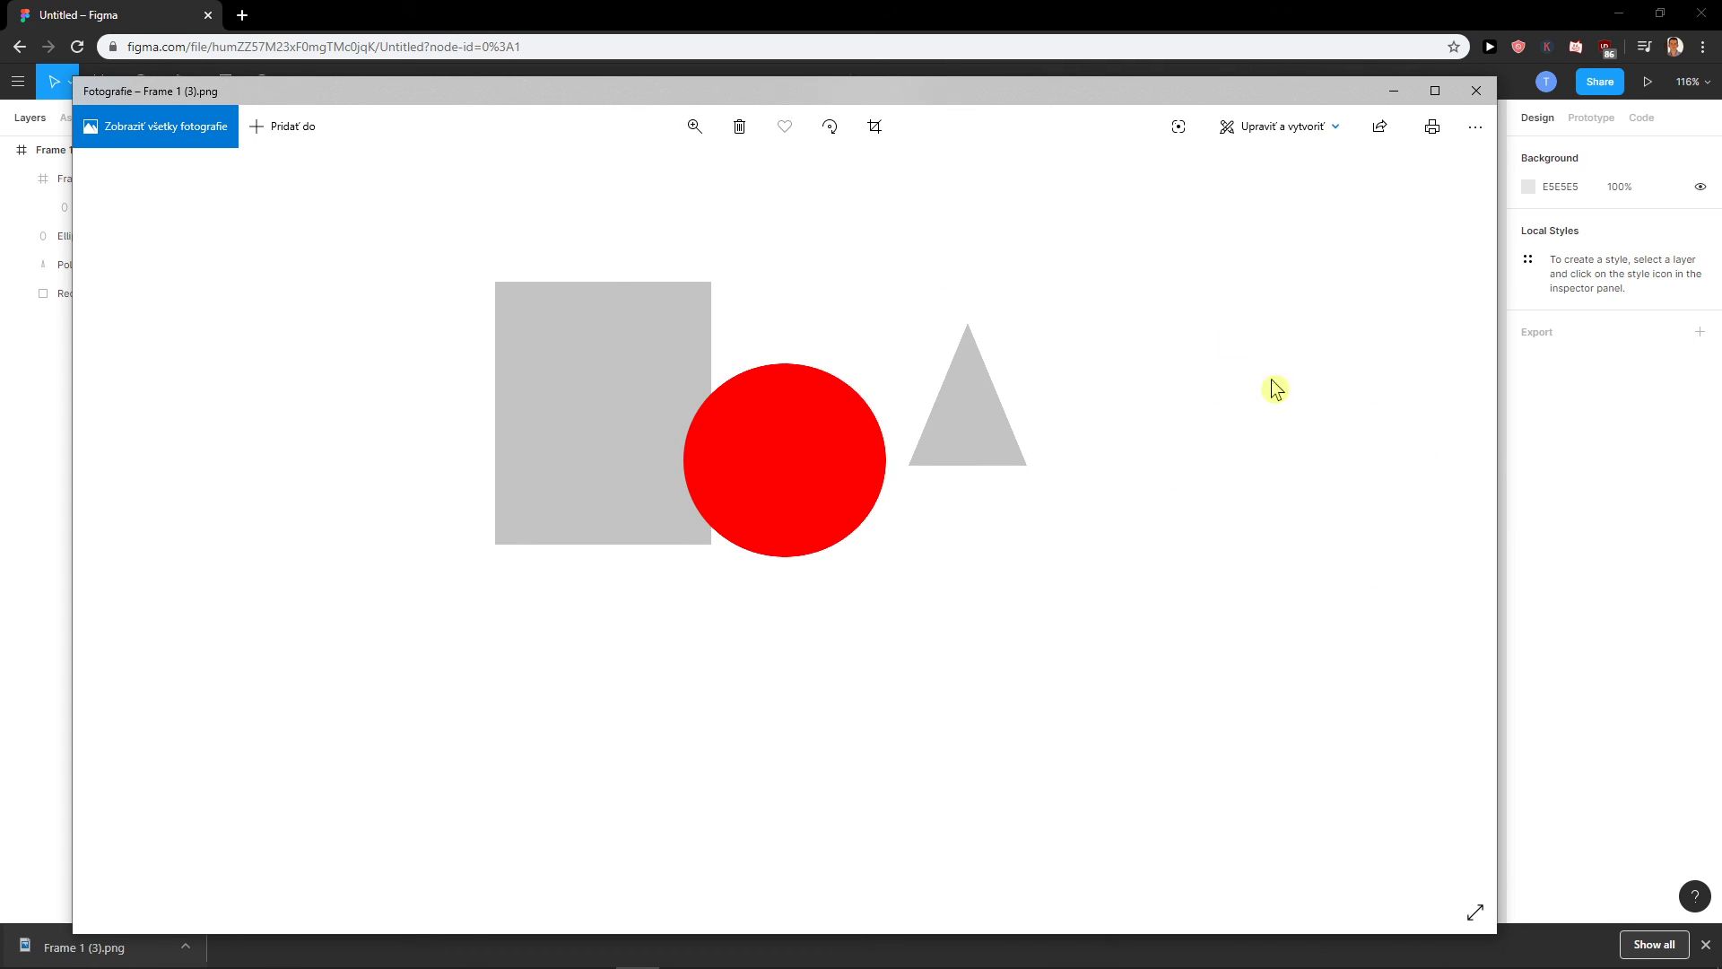
pyautogui.click(1477, 91)
pyautogui.scroll(-3, 1336, 372)
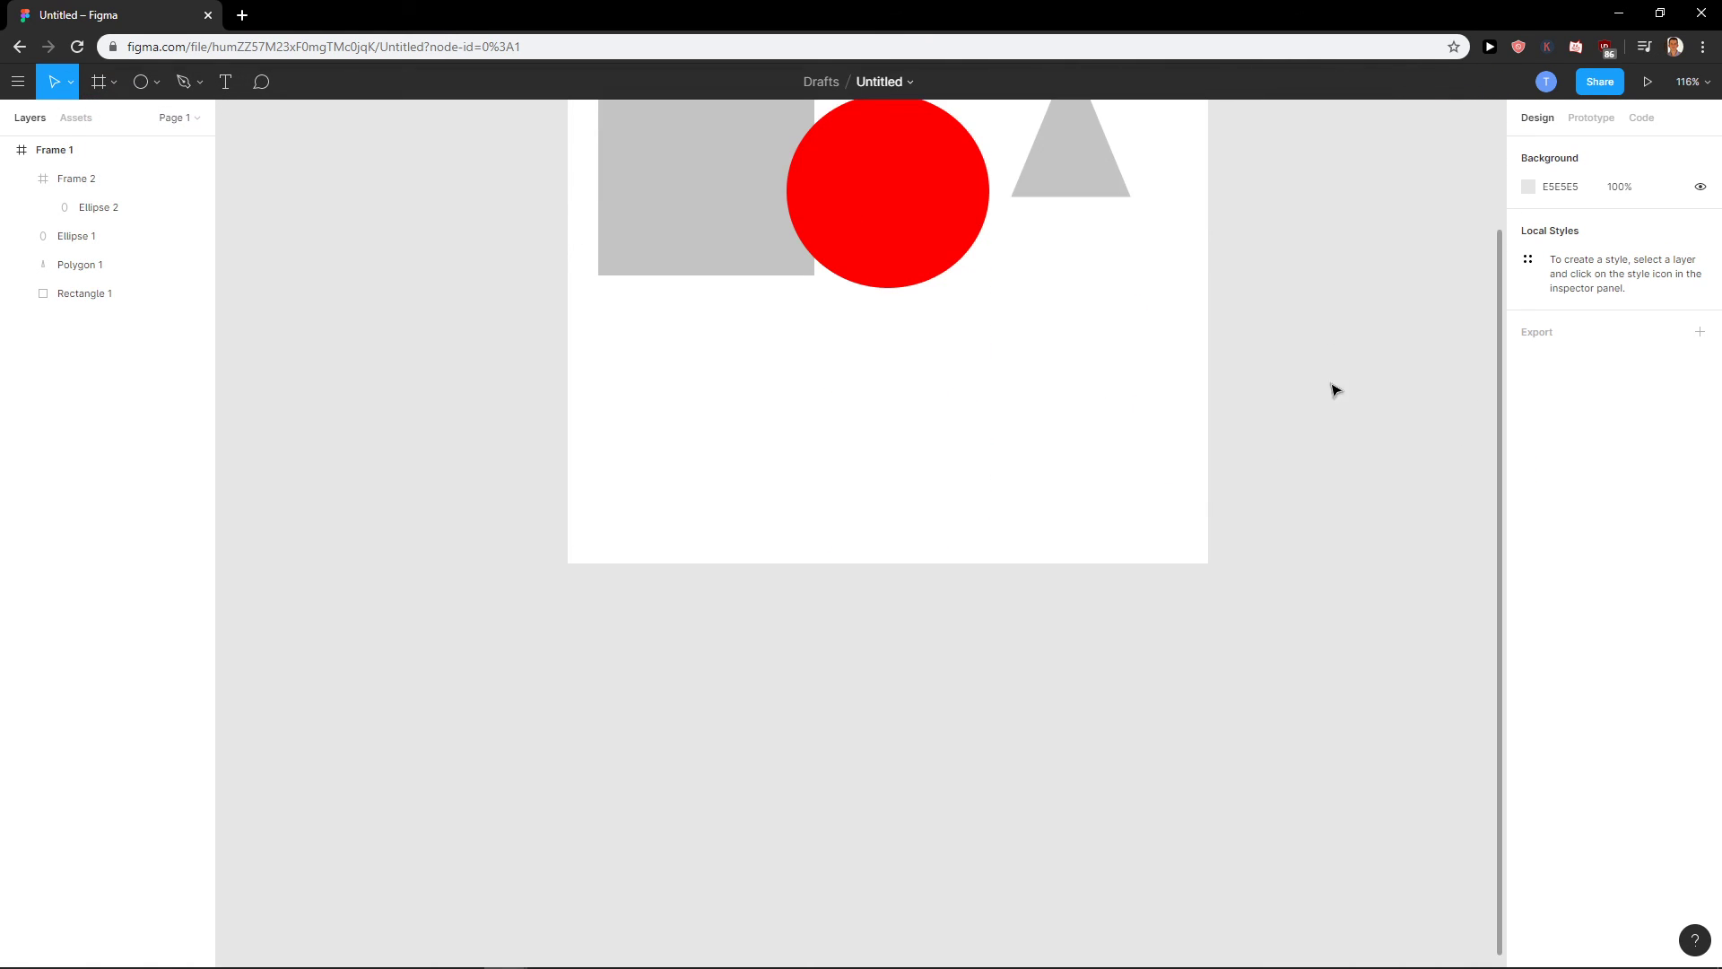
pyautogui.scroll(5, 1310, 388)
pyautogui.click(46, 212)
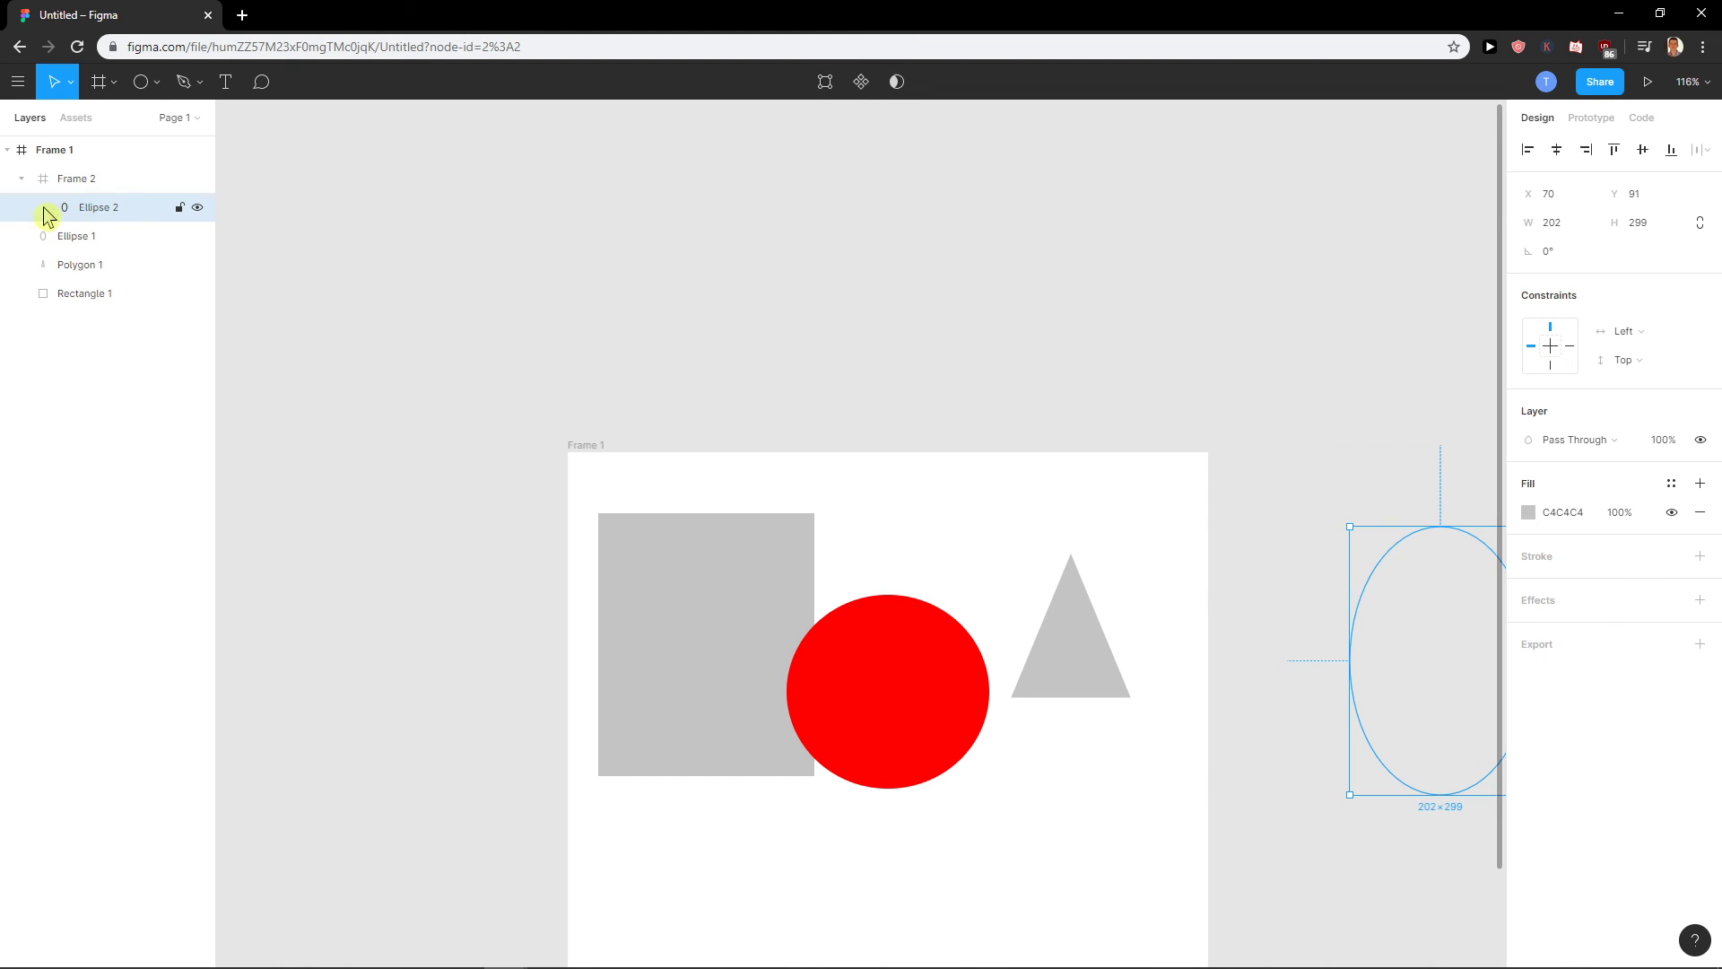
pyautogui.click(1354, 601)
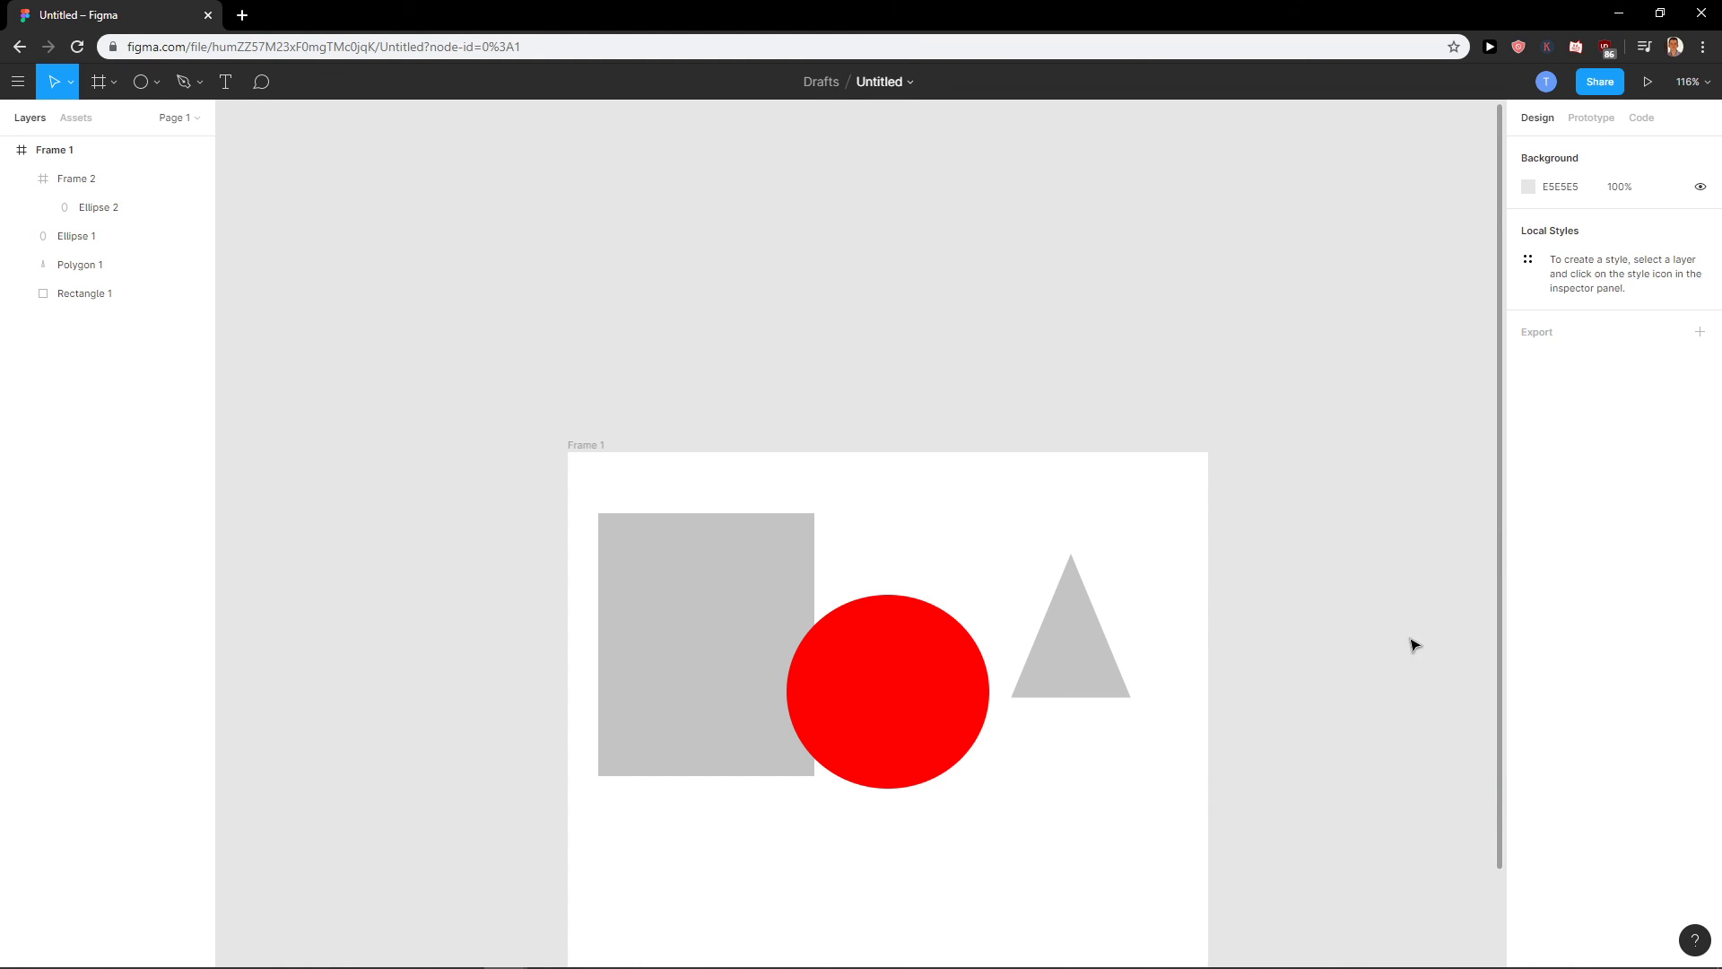
pyautogui.hscroll(1, 1342, 565)
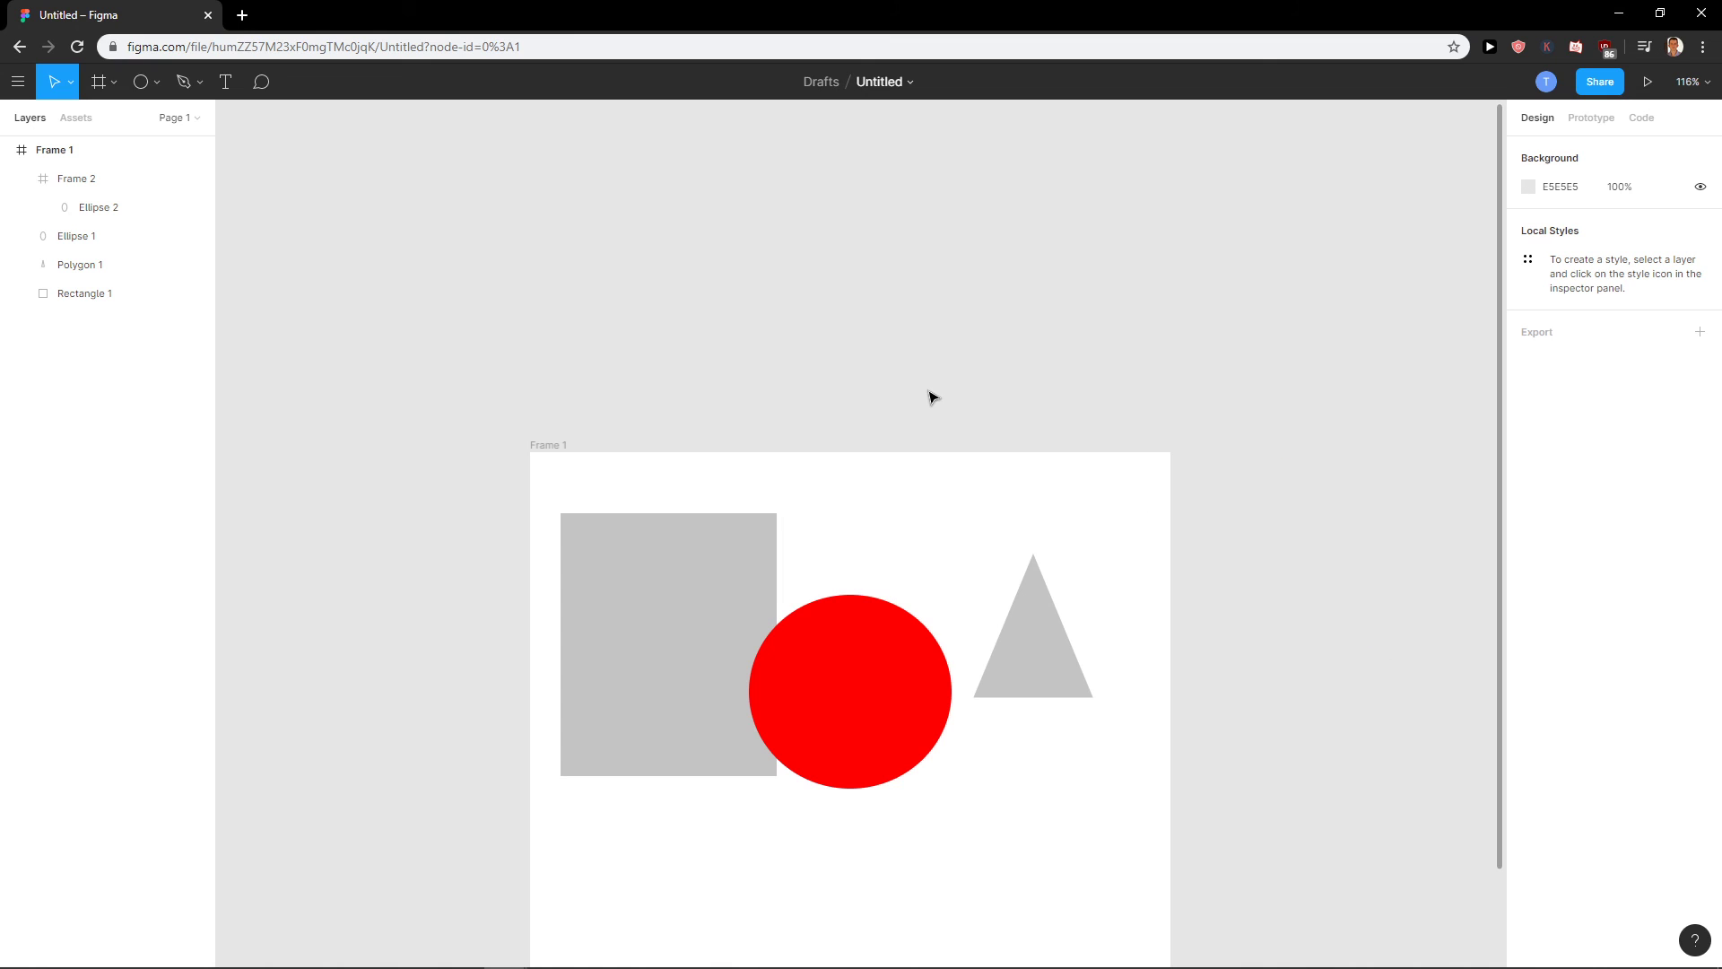